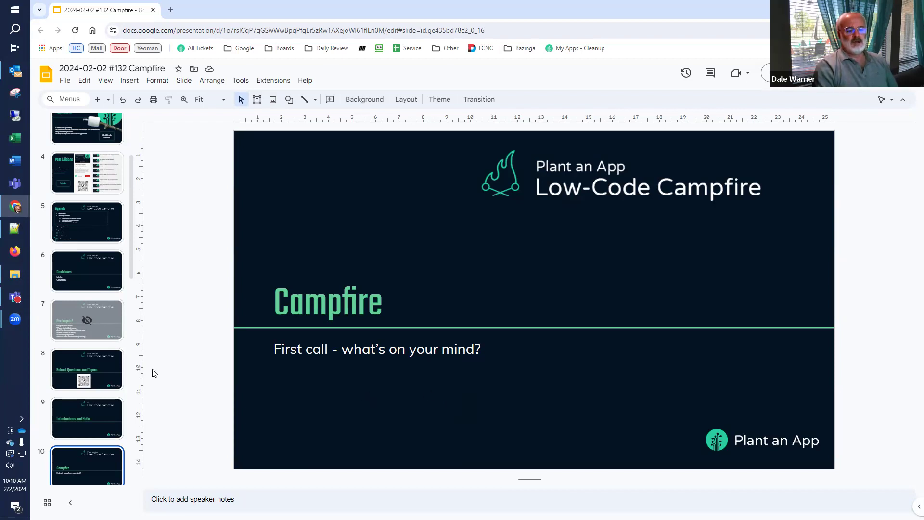
Step: Open the LCNC site in a new tab, search its QA tests for "drag" and open the Listing Drag and Drop - BS5 test
scroll(95, 348, "down", 5)
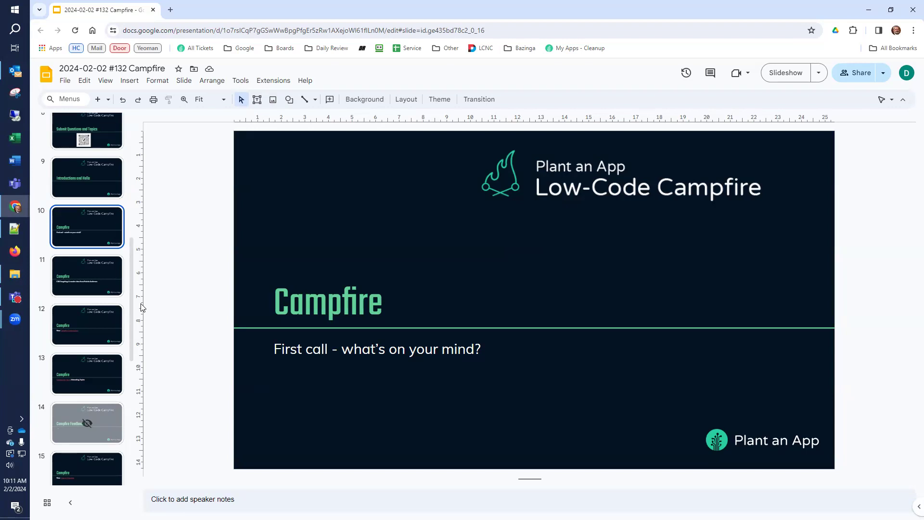
left_click(171, 11)
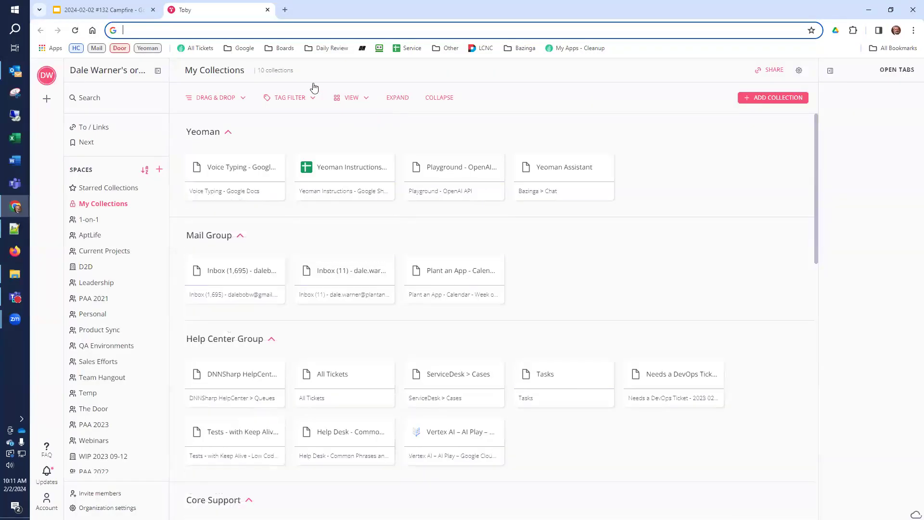
left_click(485, 49)
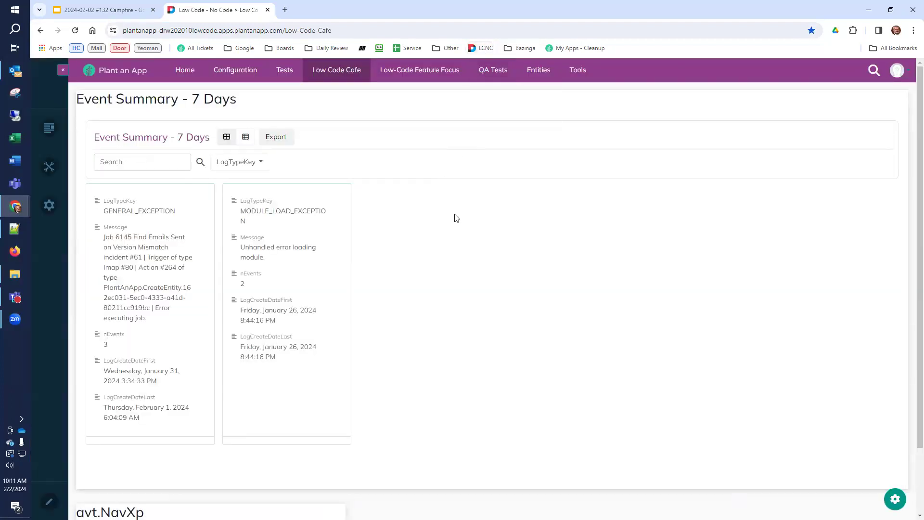
left_click(499, 72)
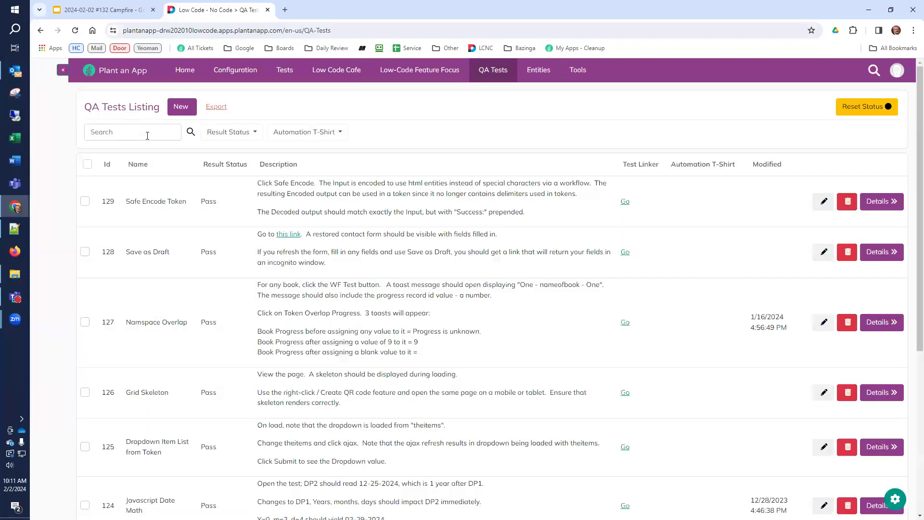
left_click(148, 136)
type("drag")
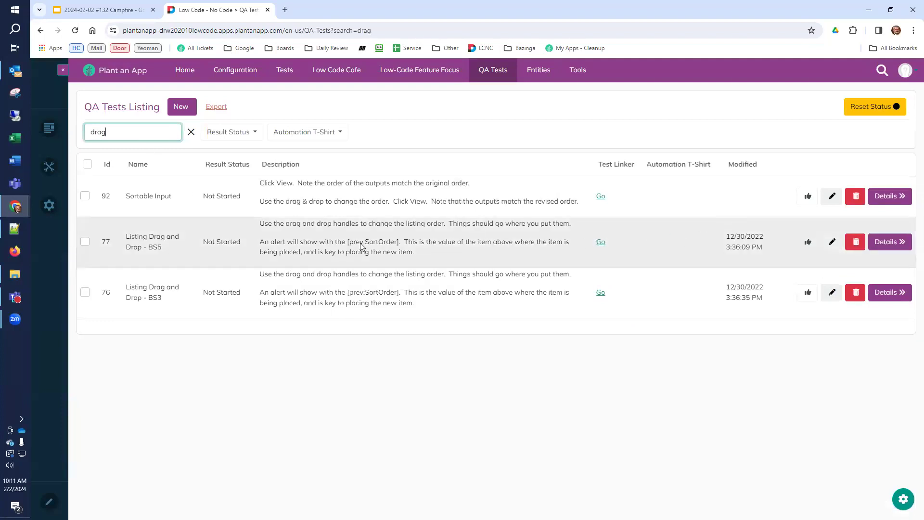
left_click(600, 242)
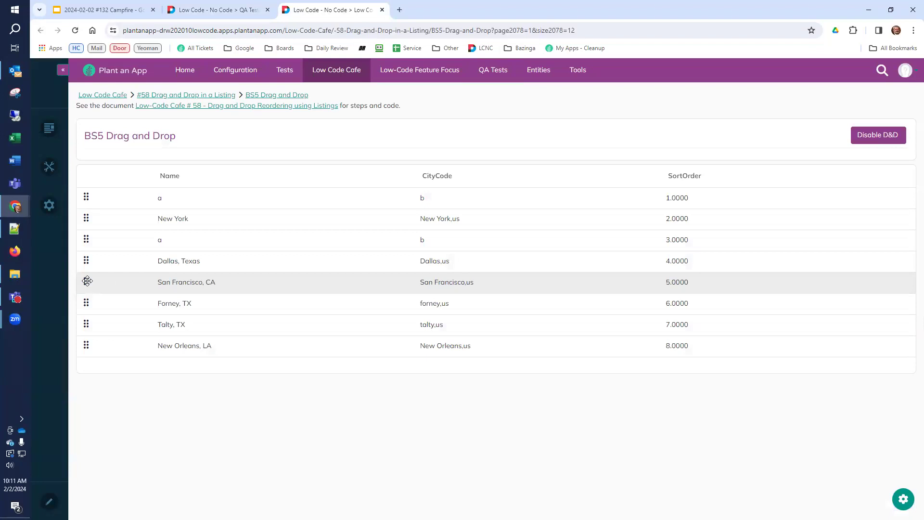
Step: Reorder the BS5 Drag and Drop listing by moving San Francisco, CA above Dallas, Texas and New Orleans, LA directly below San Francisco
left_click_drag(87, 281, 88, 261)
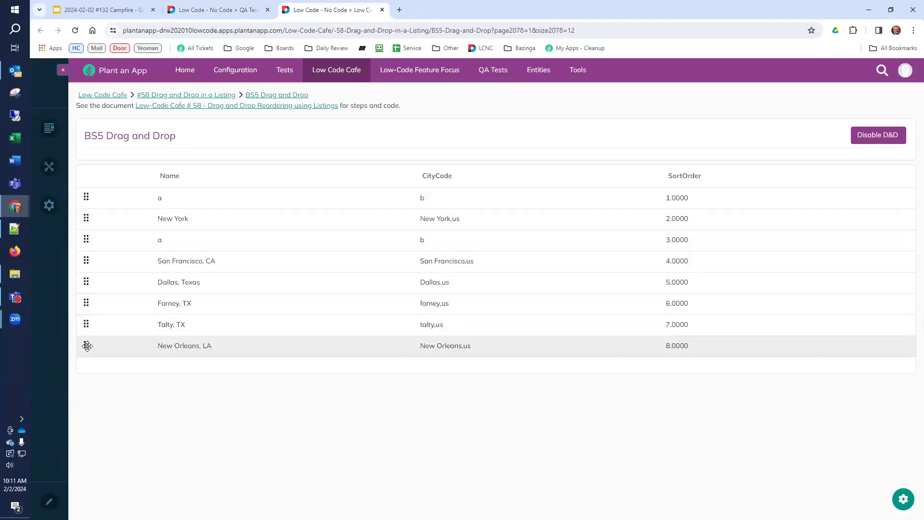
left_click_drag(87, 345, 89, 278)
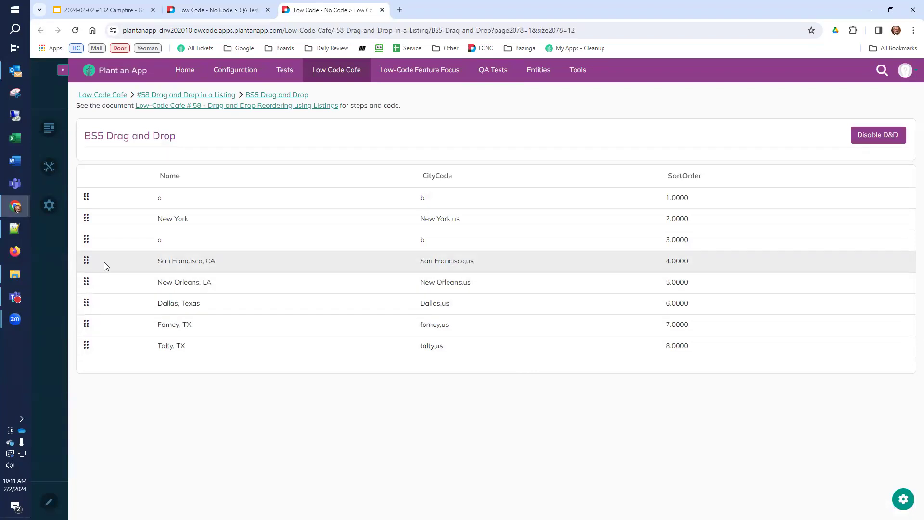
Step: Open the Plant an App Campfire website in a new tab and search its contributions listing for "drag"
left_click(400, 11)
type("campfire")
key("Return")
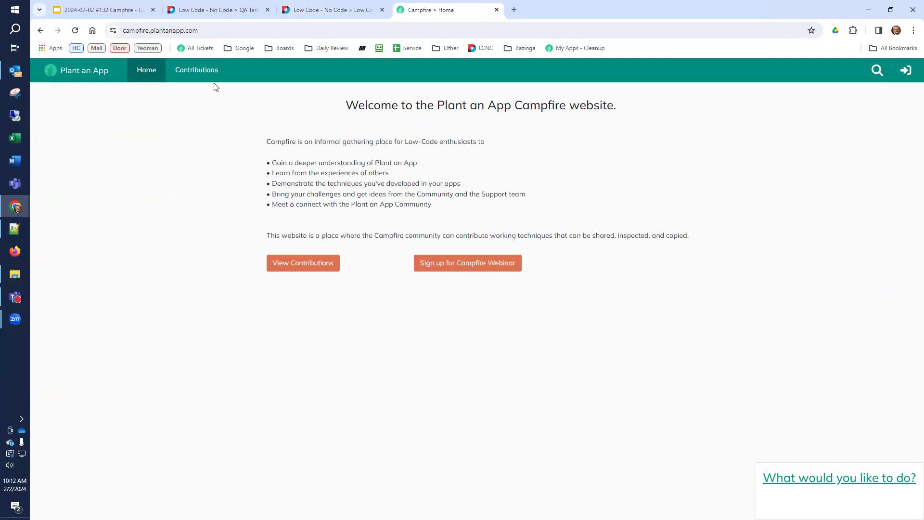
mouse_move(202, 70)
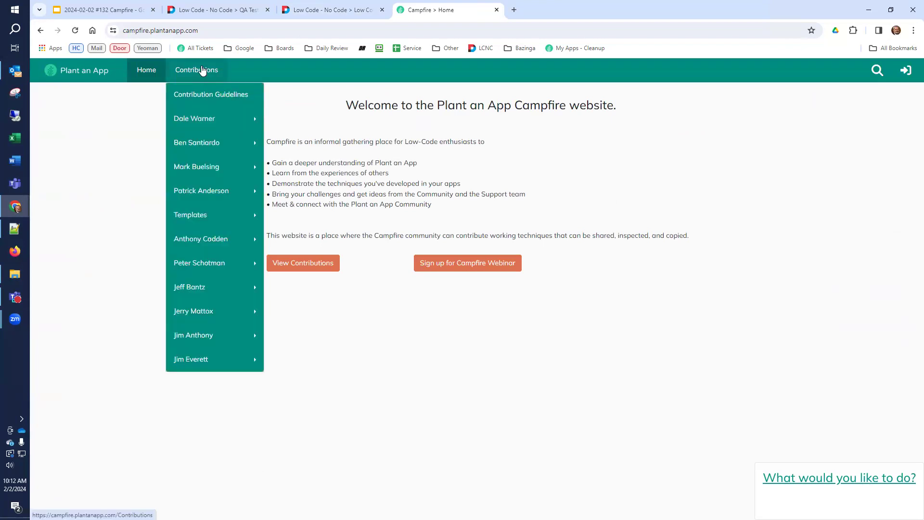
left_click(202, 70)
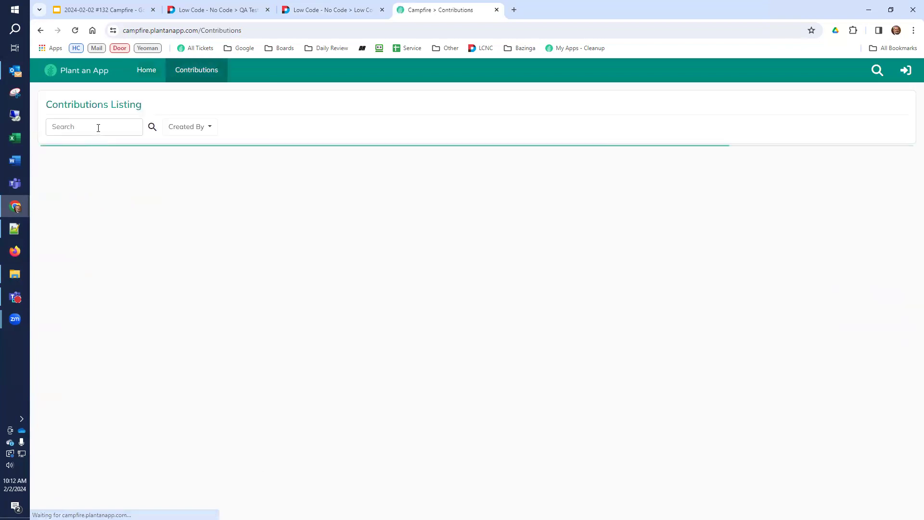
left_click(99, 126)
type("drag")
key("Return")
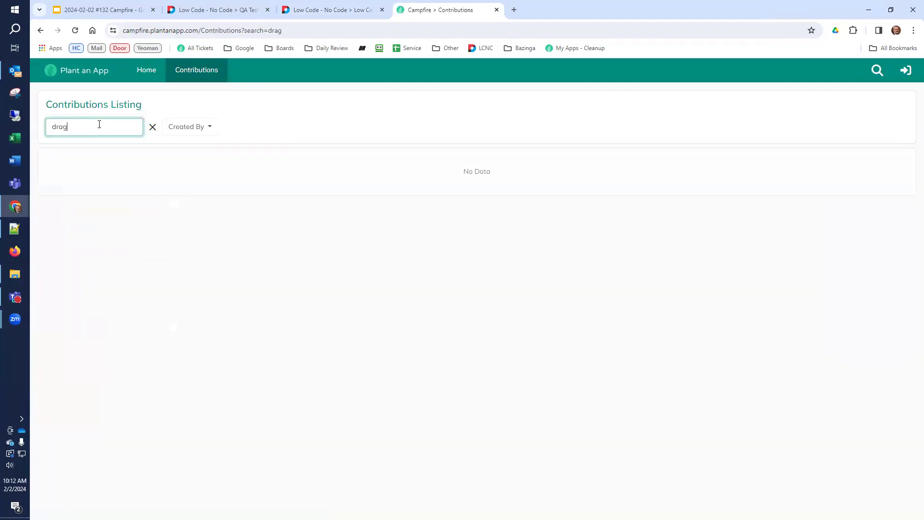
Step: Clear the contributions search, browse the contributor list and search the listing for "drop" instead
key("ctrl+a")
key("BackSpace")
key("Return")
mouse_move(202, 76)
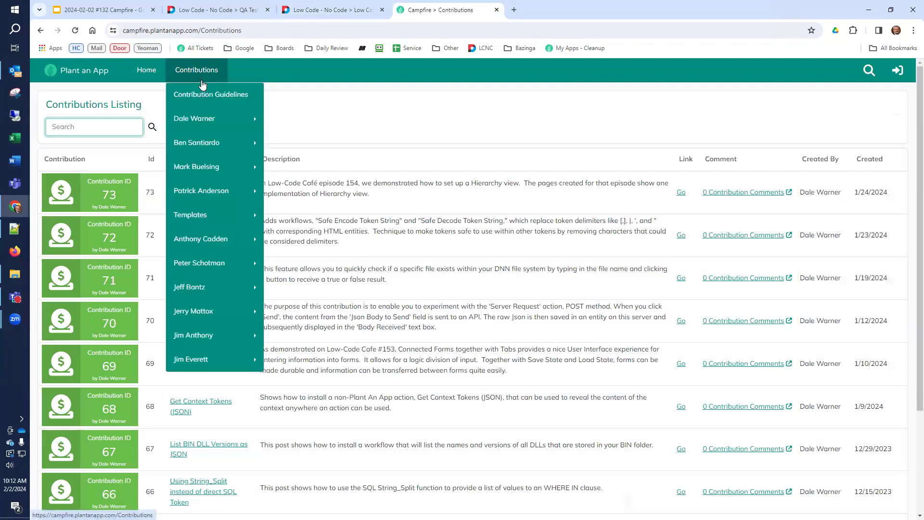
mouse_move(192, 311)
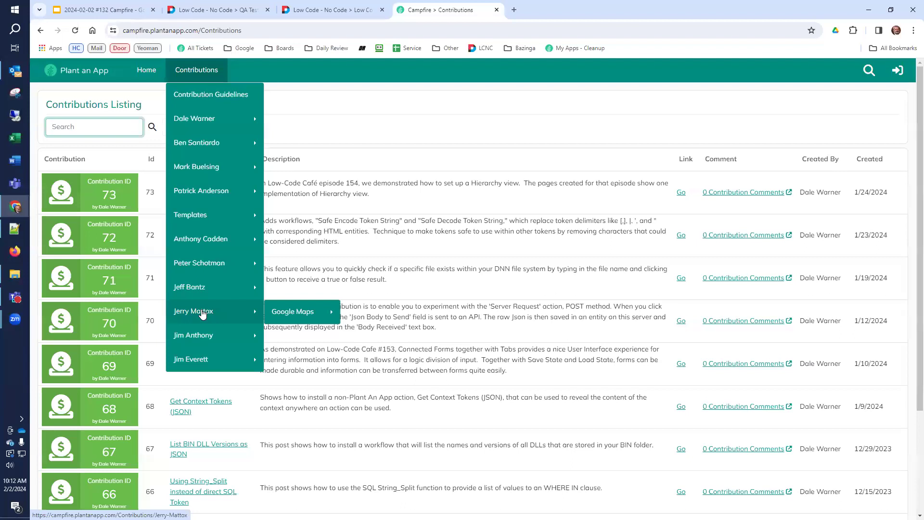
type("drop")
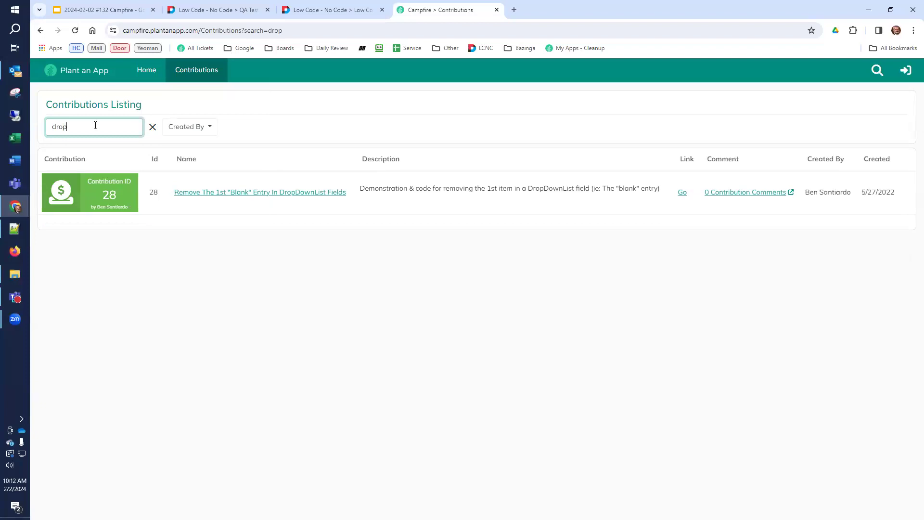
Step: Return to the BS5 Drag and Drop page and open its listing configuration in a new tab
left_click(327, 10)
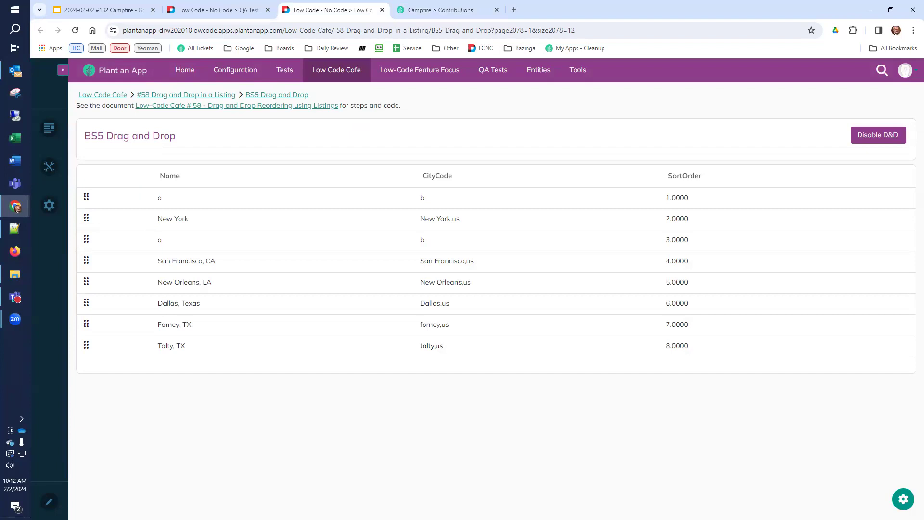
left_click(903, 499)
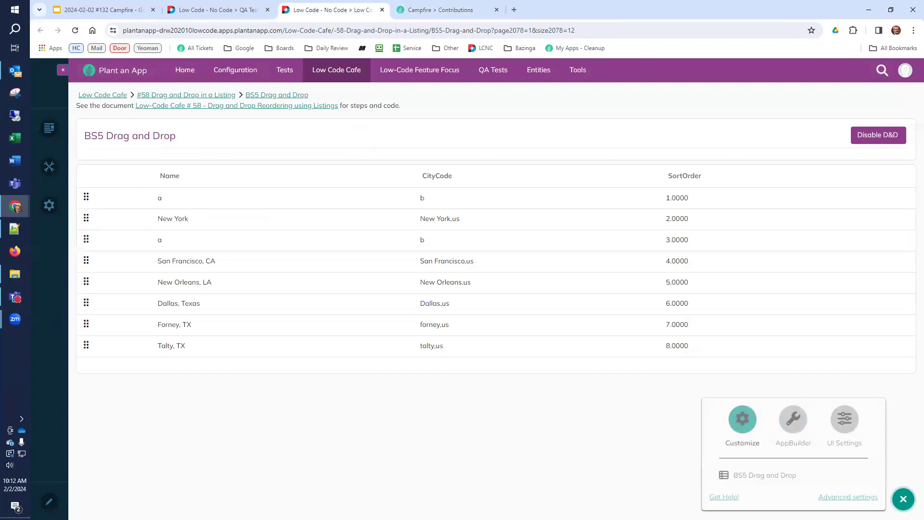
right_click(765, 476)
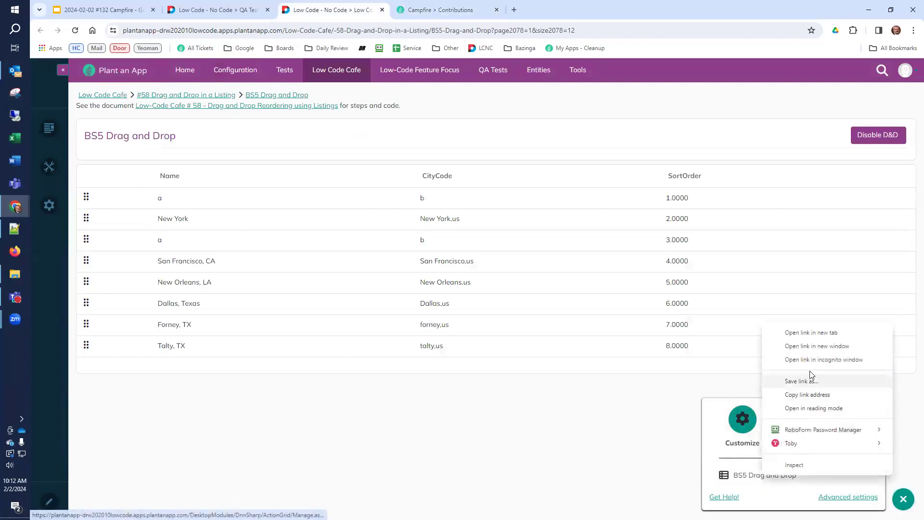
left_click(811, 333)
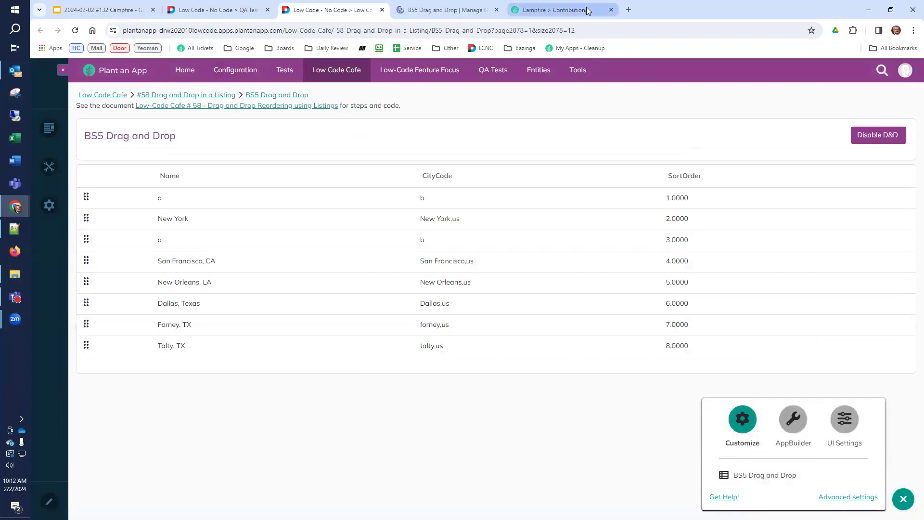
left_click(438, 10)
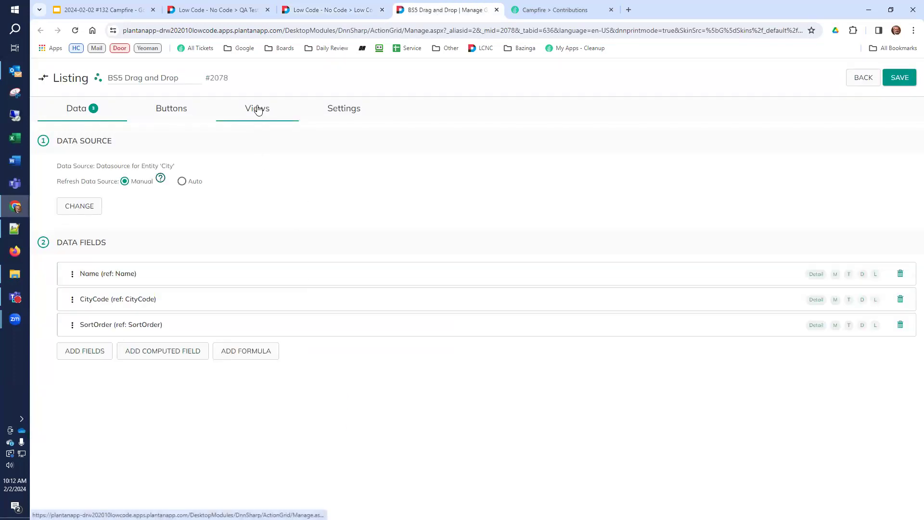
Step: Review the Drag and Drop Actions in the listing's settings, then return to the BS5 Drag and Drop page
left_click(343, 110)
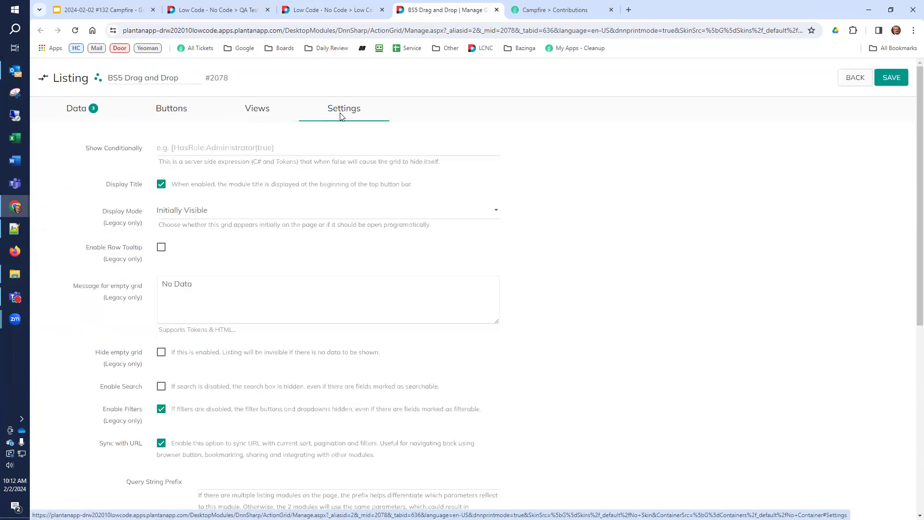
scroll(404, 330, "down", 10)
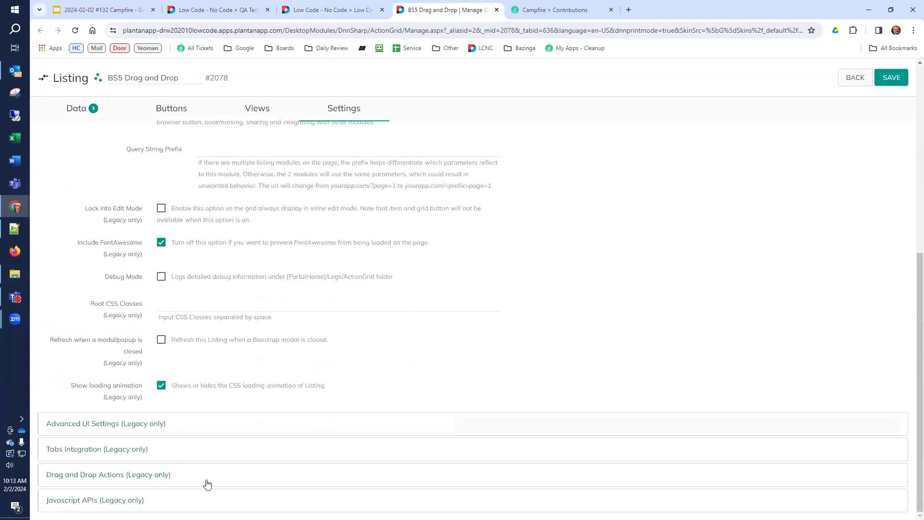
left_click(137, 475)
scroll(122, 473, "down", 5)
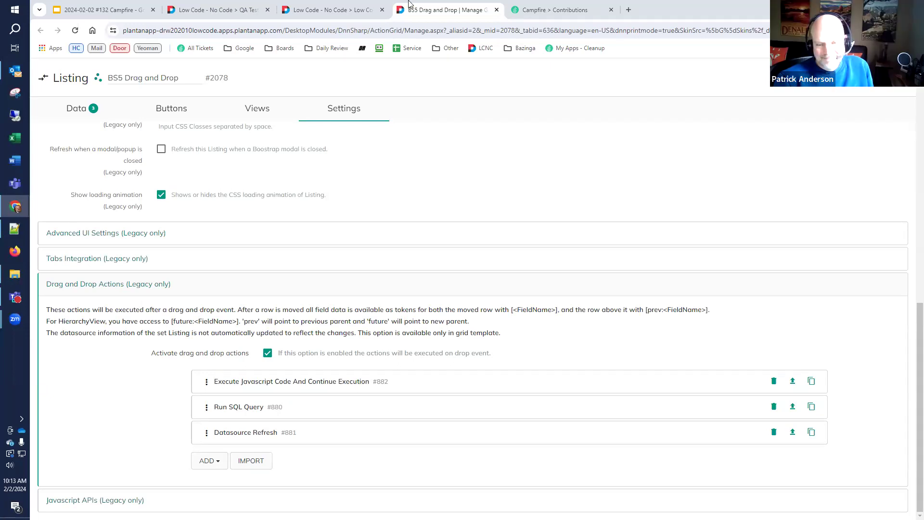
left_click(332, 9)
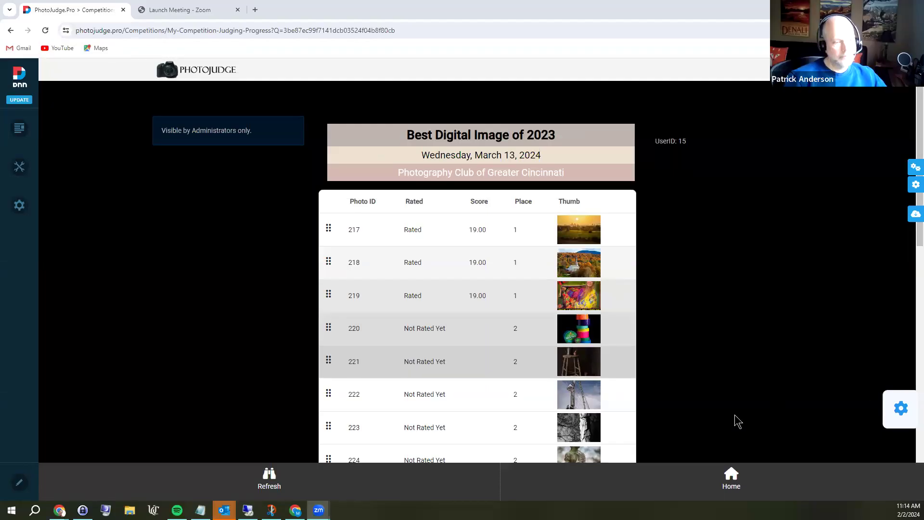
Step: Move photo 219 above photo 218 in the PhotoJudge competition list
scroll(782, 433, "down", 1)
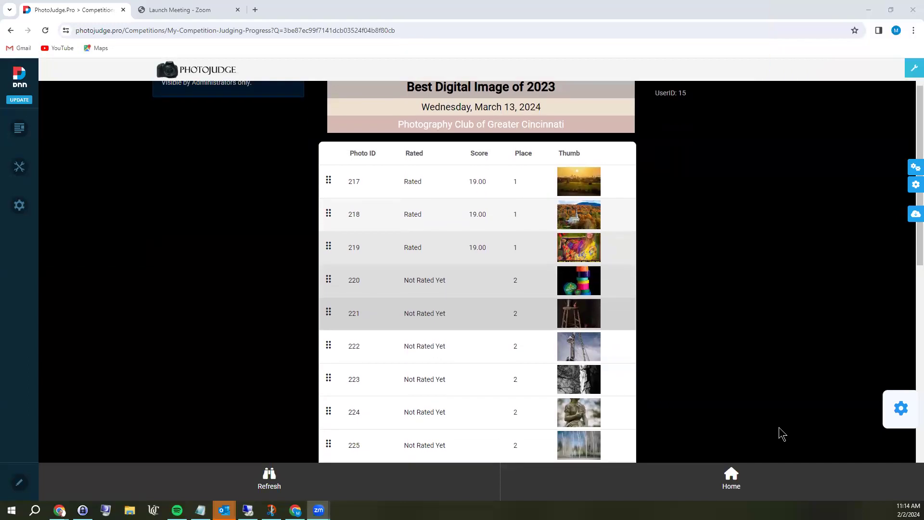
scroll(782, 433, "up", 1)
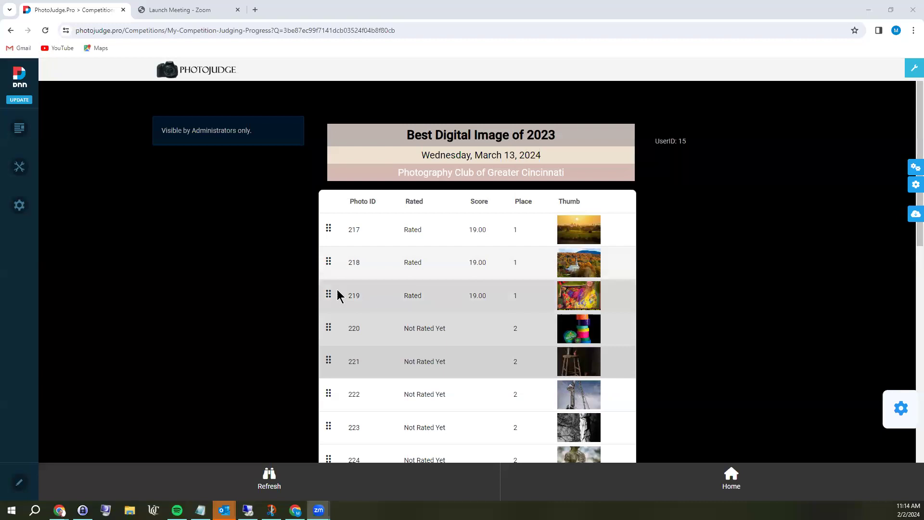
left_click_drag(332, 292, 334, 270)
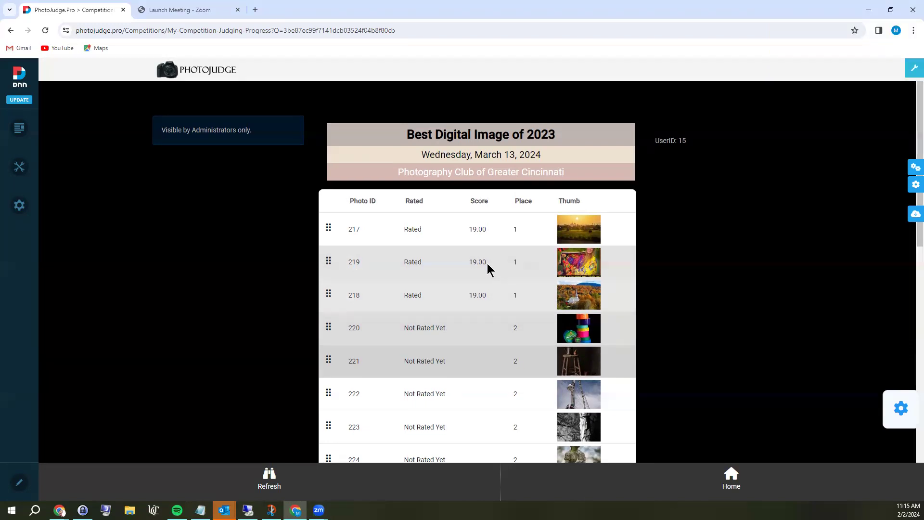
Step: Look through the whole photo list and move photo 222 directly above photo 221
scroll(487, 263, "down", 12)
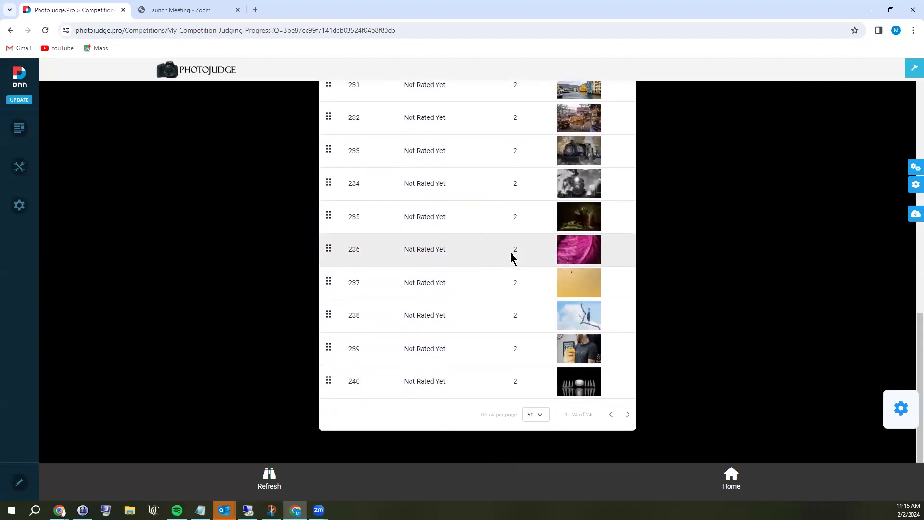
scroll(510, 253, "up", 12)
scroll(510, 253, "up", 2)
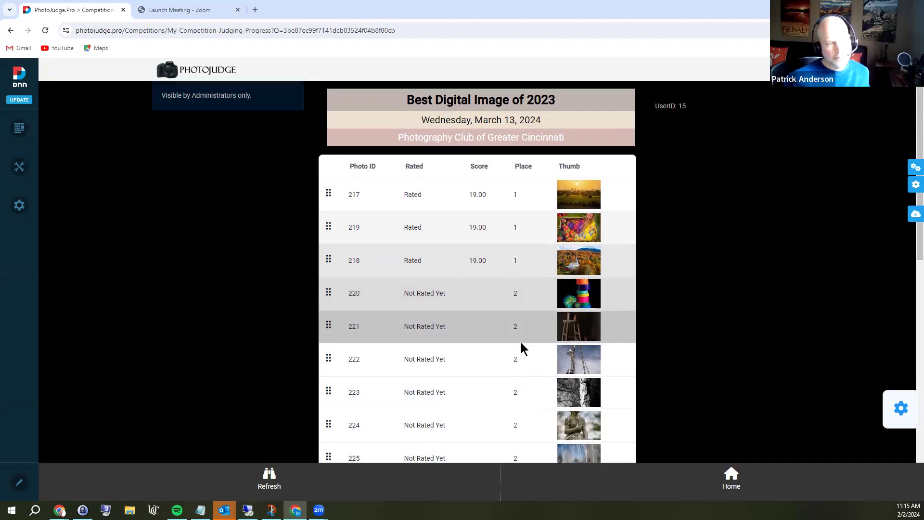
scroll(522, 346, "down", 2)
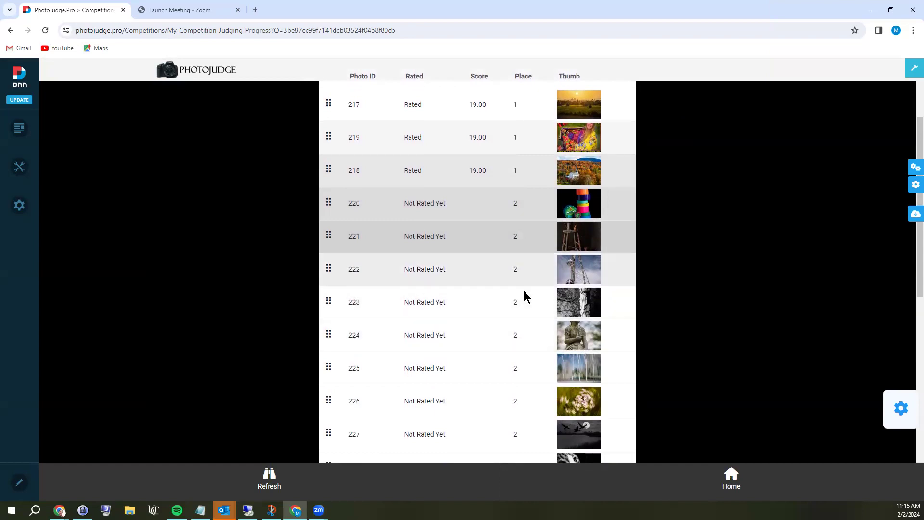
left_click_drag(324, 266, 331, 237)
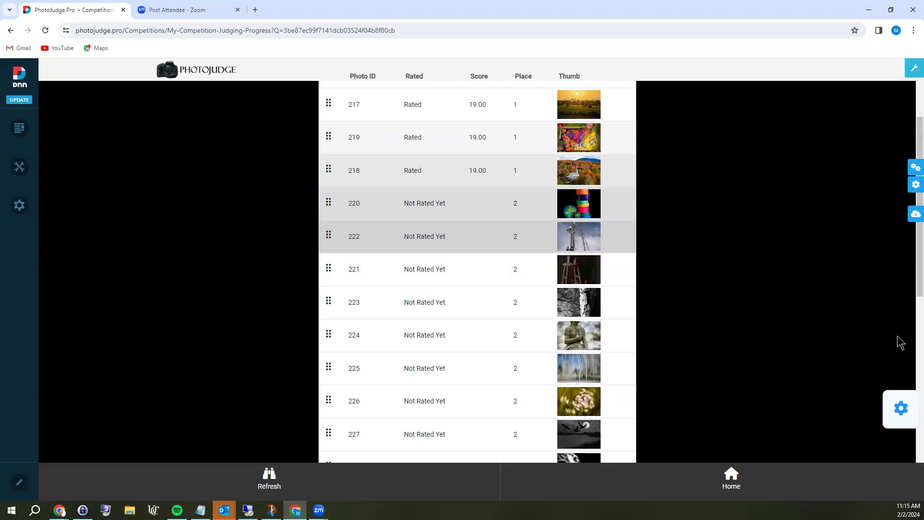
Step: Move photo 224 to the first row of the list and photo 222 between photos 219 and 218
scroll(719, 335, "up", 3)
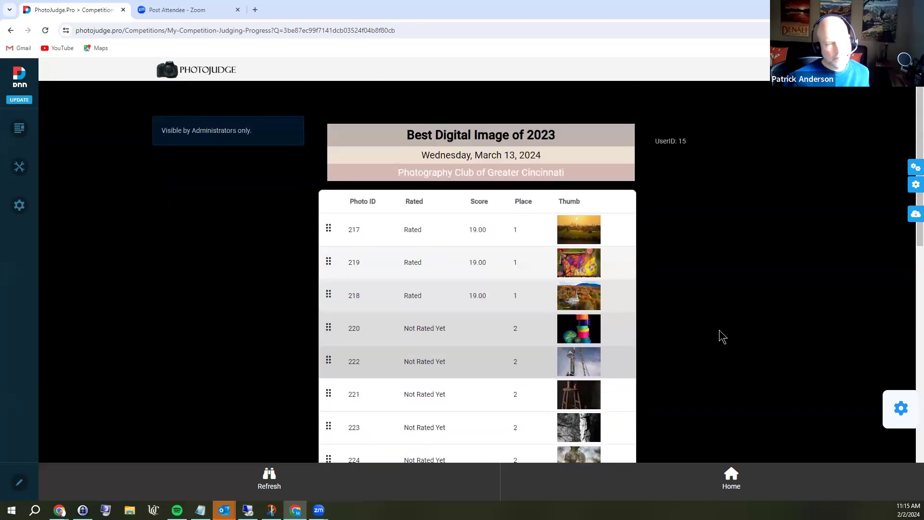
scroll(722, 335, "down", 1)
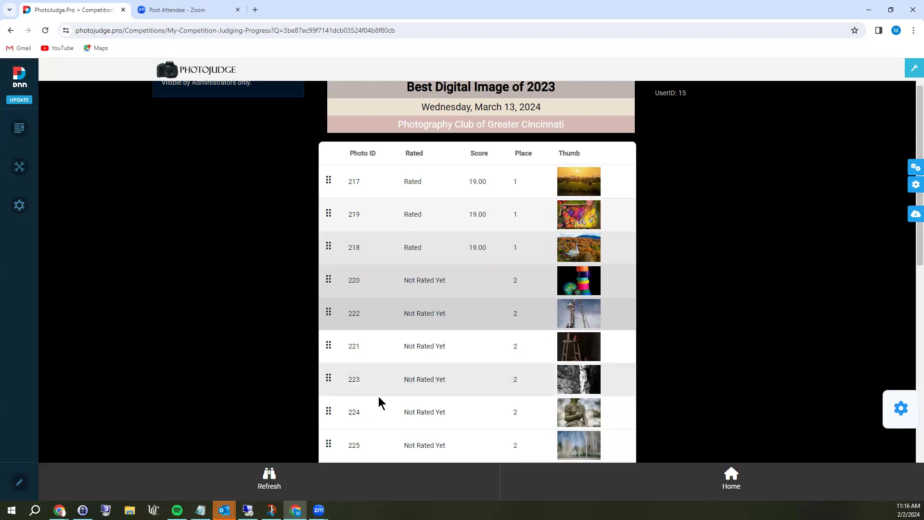
left_click_drag(329, 410, 347, 151)
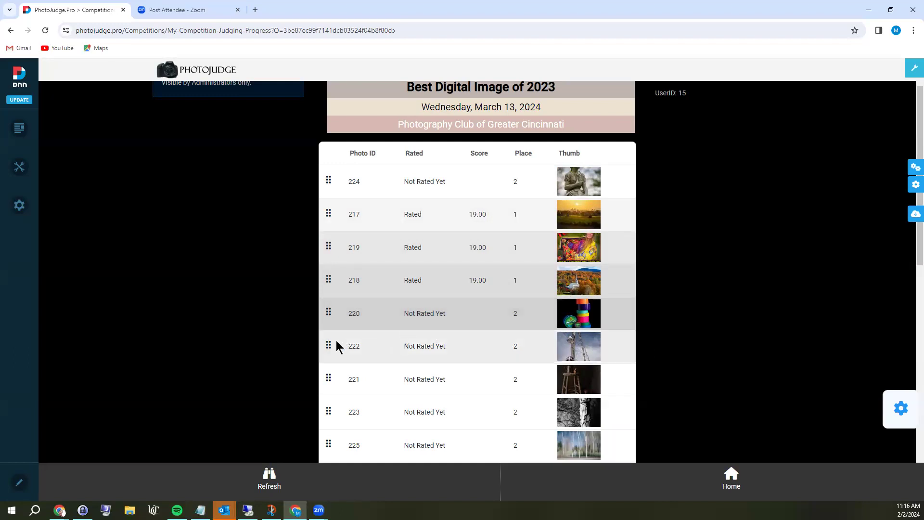
left_click_drag(328, 343, 319, 287)
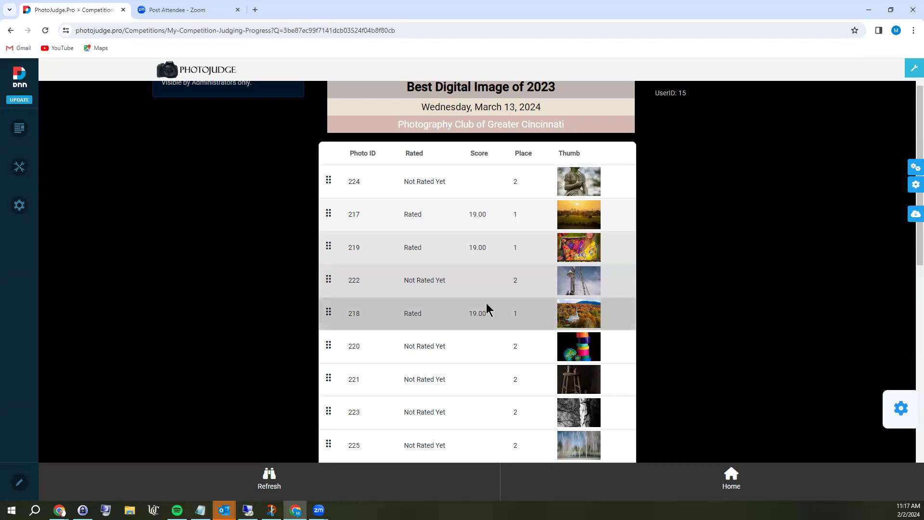
Step: Move photo 223 to the first row of the competition list, then reload the page
left_click_drag(325, 410, 340, 197)
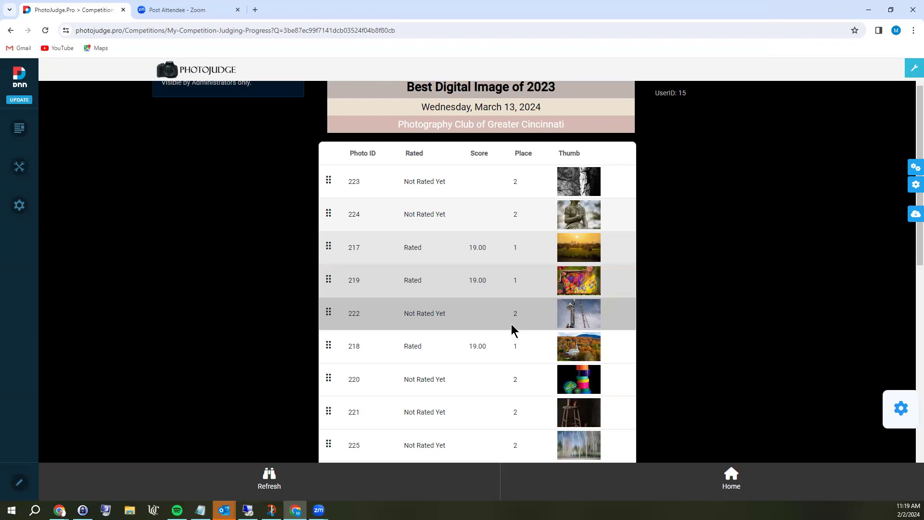
scroll(511, 324, "down", 2)
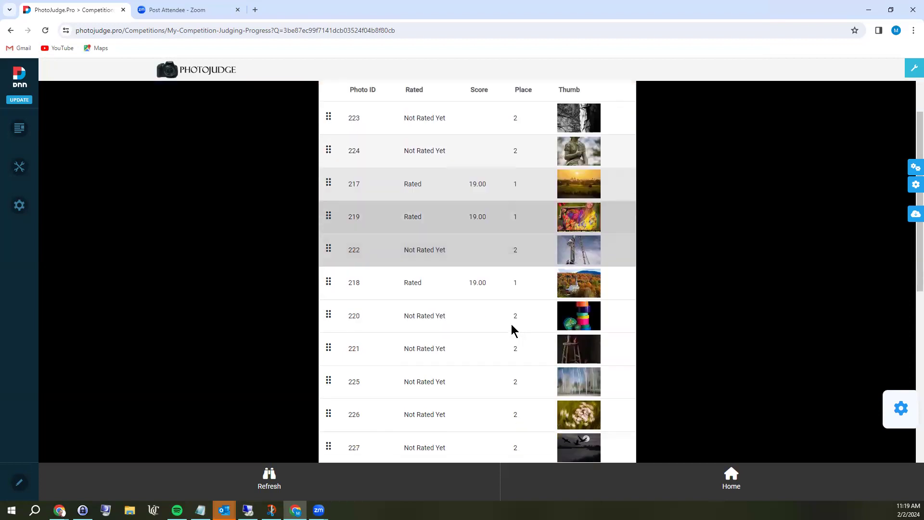
scroll(142, 113, "up", 3)
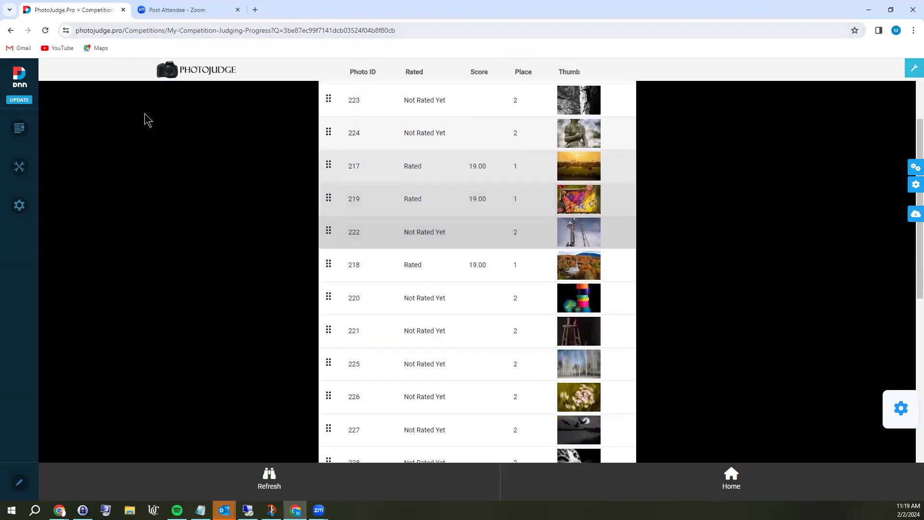
left_click(45, 31)
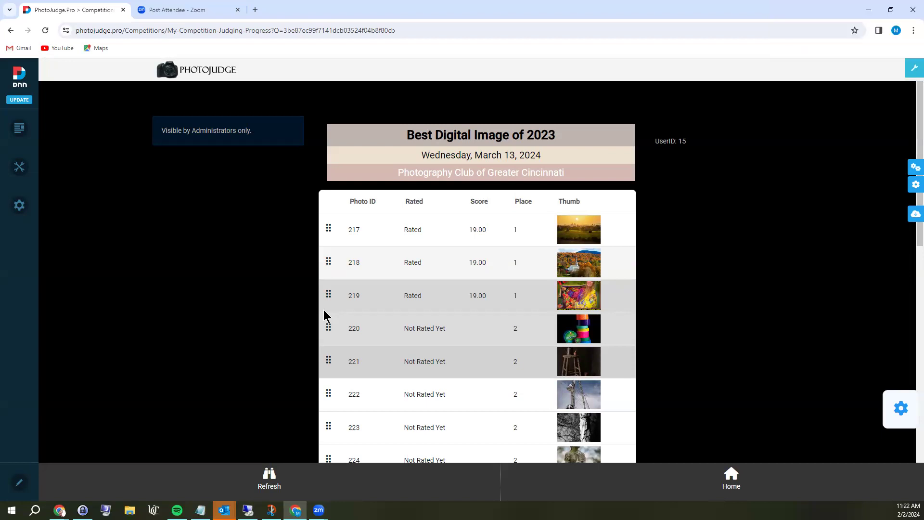
scroll(679, 290, "down", 1)
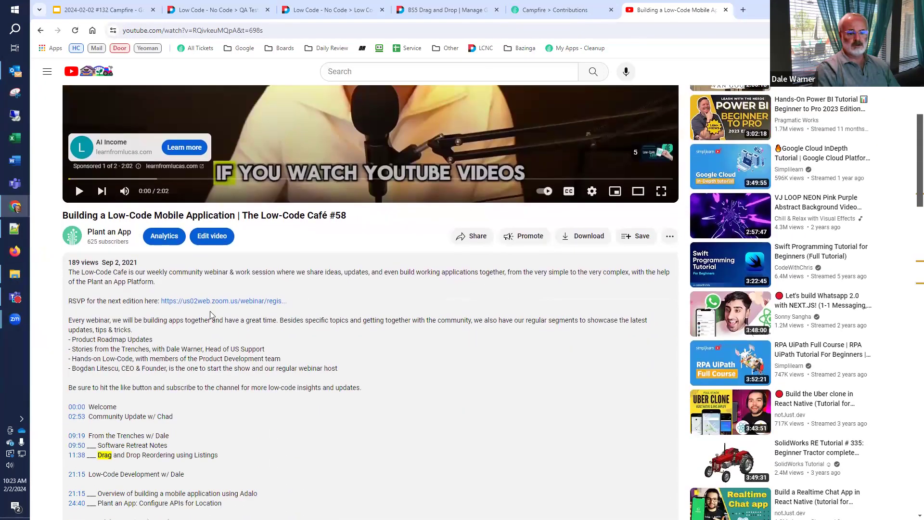
Step: Open the sharing options of the Low-Code Café #58 video and look through its description for the drag and drop reordering document
scroll(209, 316, "up", 2)
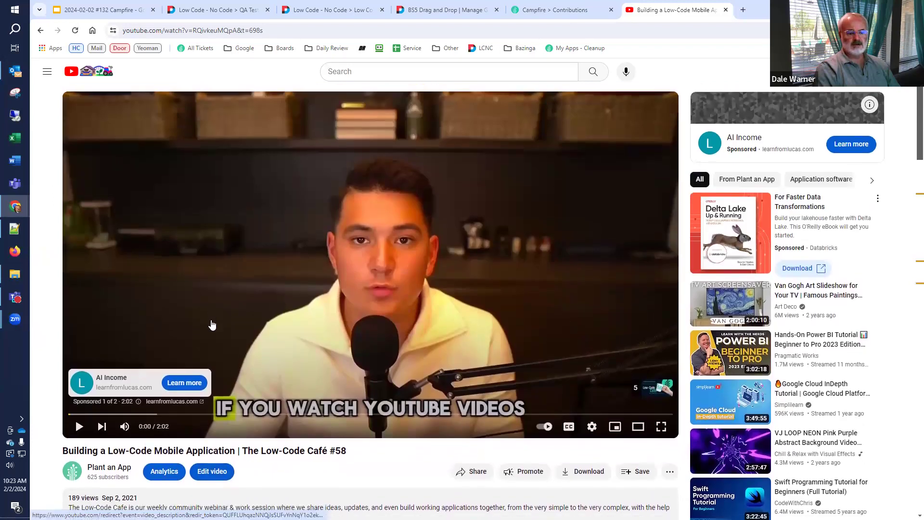
scroll(210, 319, "down", 5)
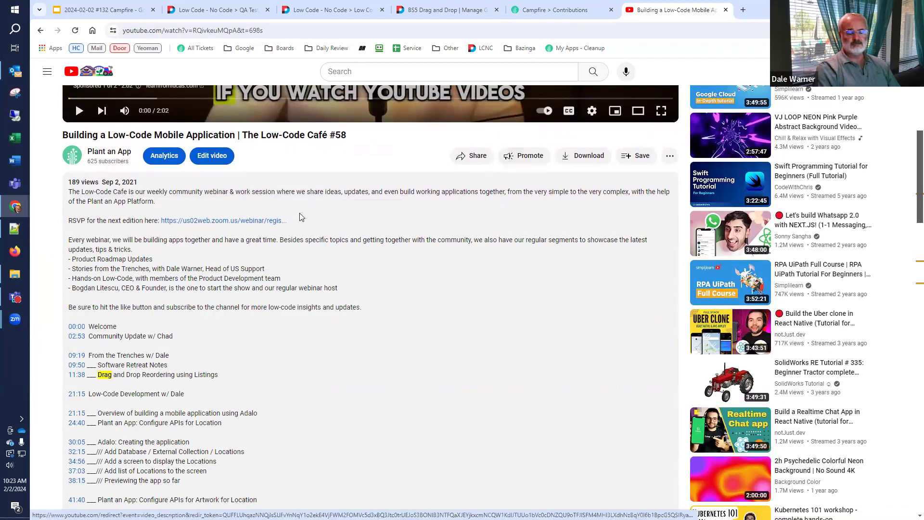
left_click(474, 155)
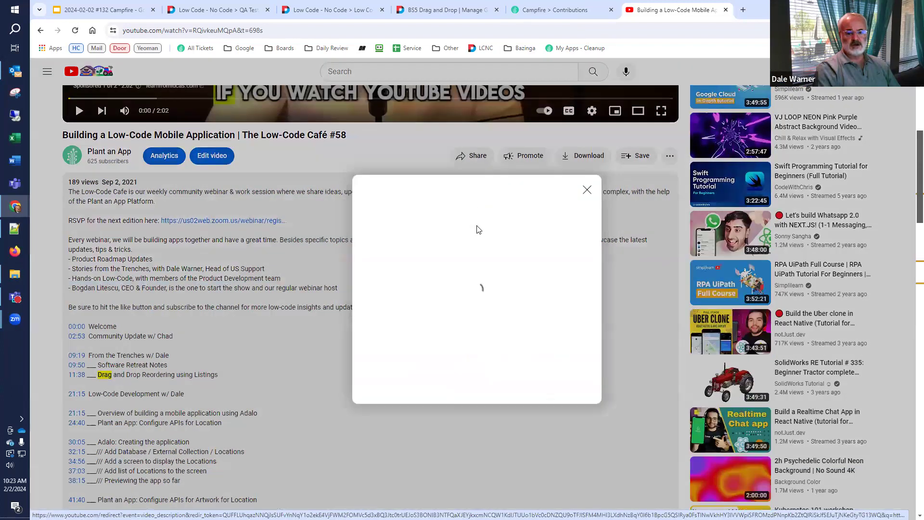
left_click(569, 308)
left_click(586, 226)
scroll(186, 356, "down", 3)
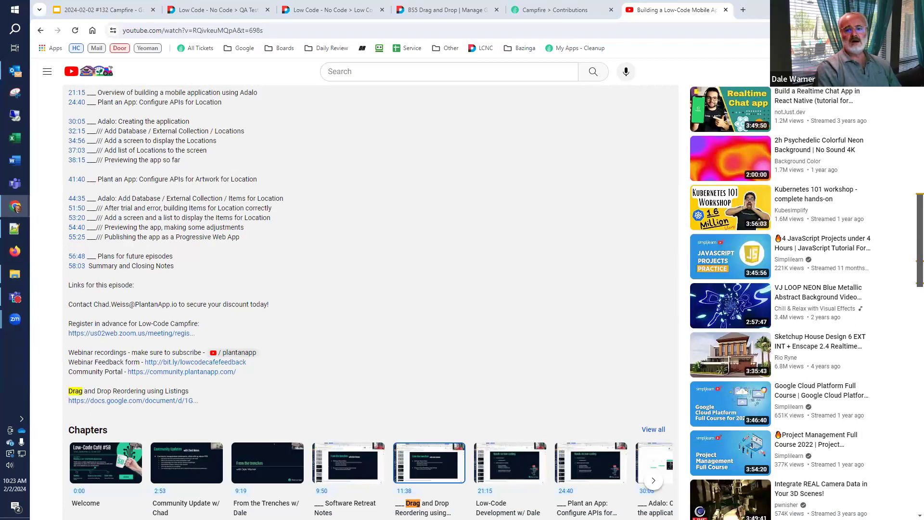
Step: Check the Campfire contributions search and the 'prev' token explanation in the BS5 Drag and Drop listing's Drag and Drop Actions
left_click(575, 11)
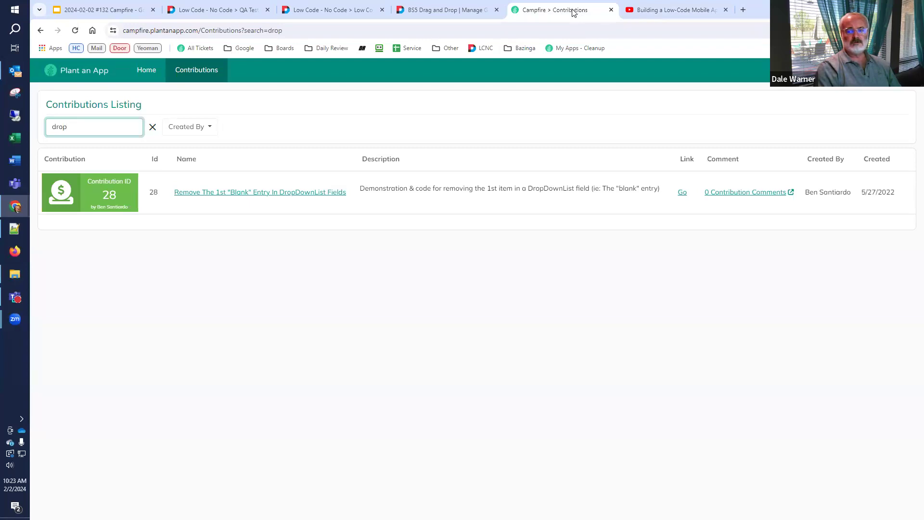
left_click(459, 13)
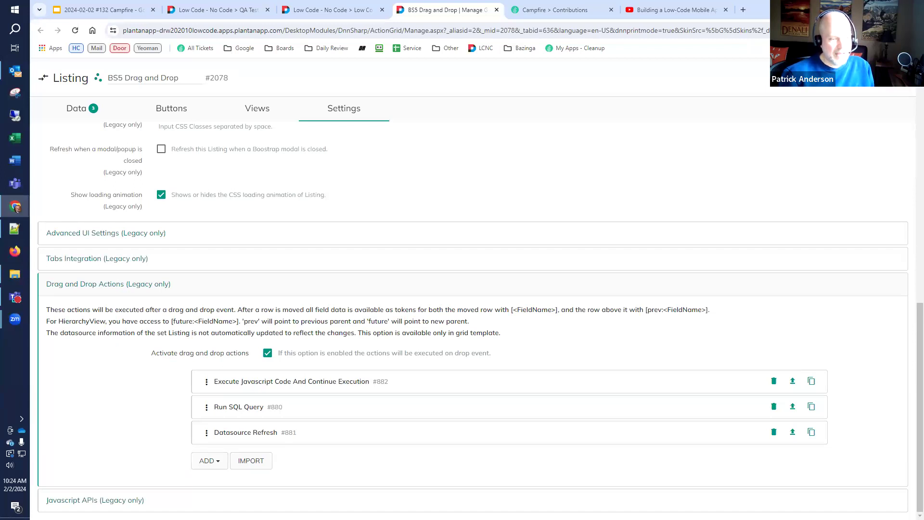
double_click(246, 321)
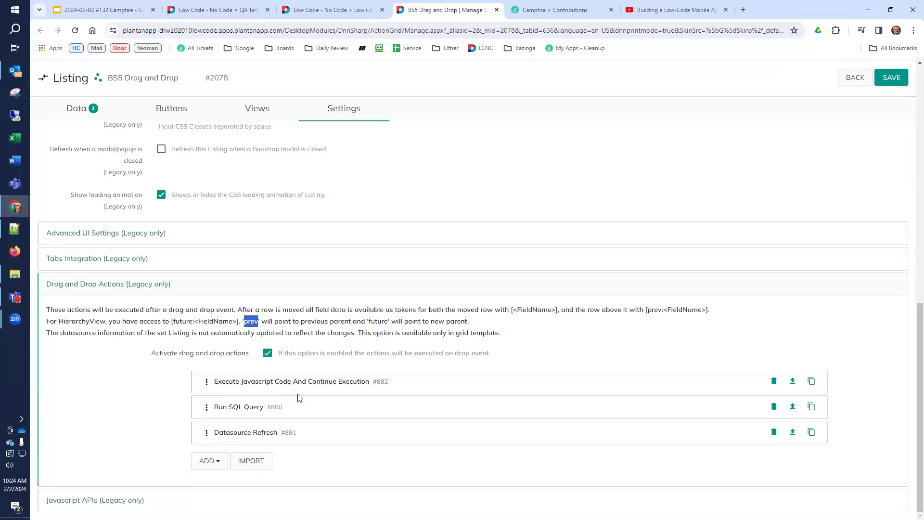
scroll(314, 368, "up", 15)
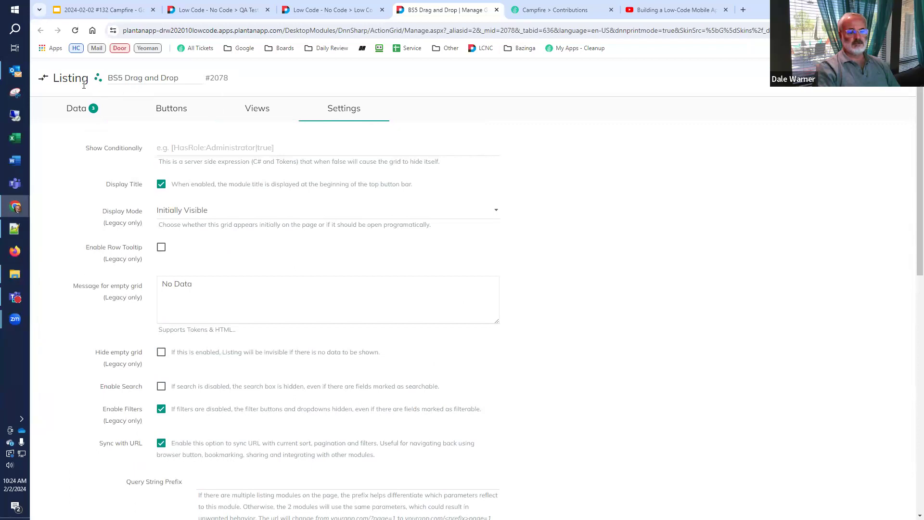
scroll(386, 255, "down", 15)
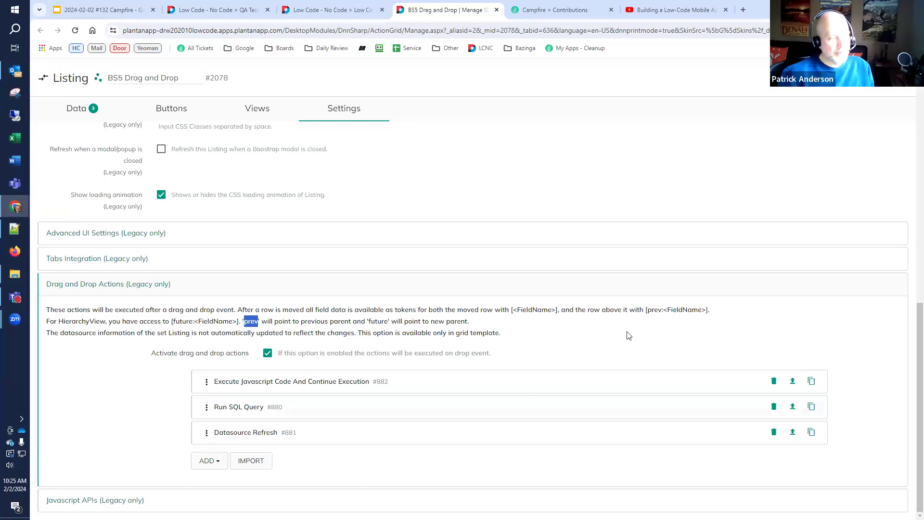
Step: Return to the 2024-02-02 #132 Campfire presentation and show slide 11 on CSS Targeting
left_click(322, 12)
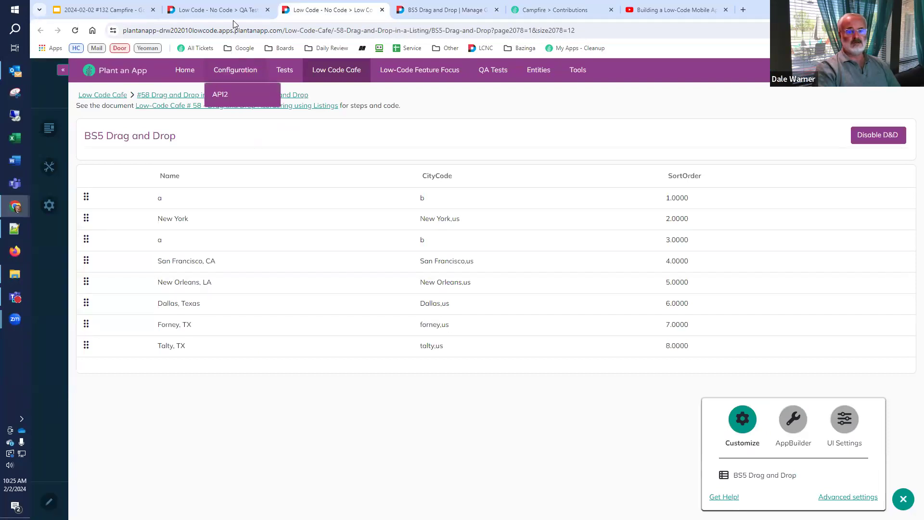
left_click(76, 11)
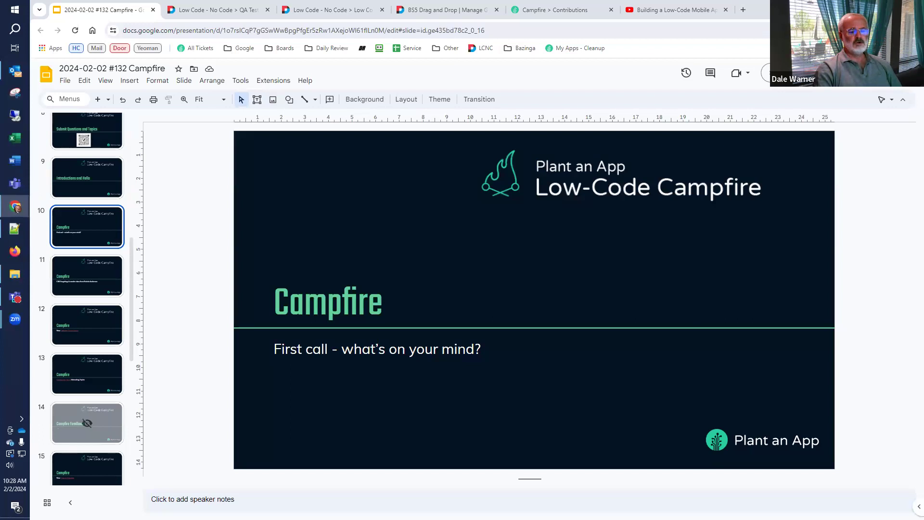
left_click(41, 276)
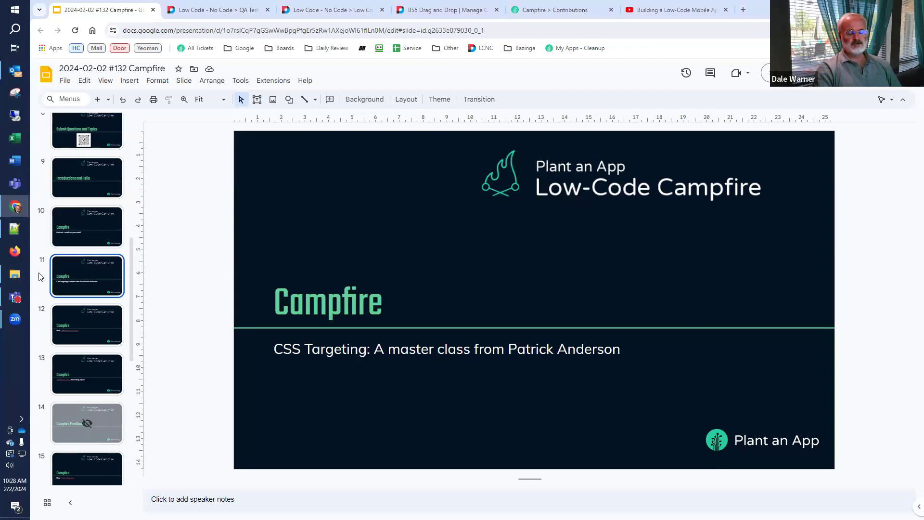
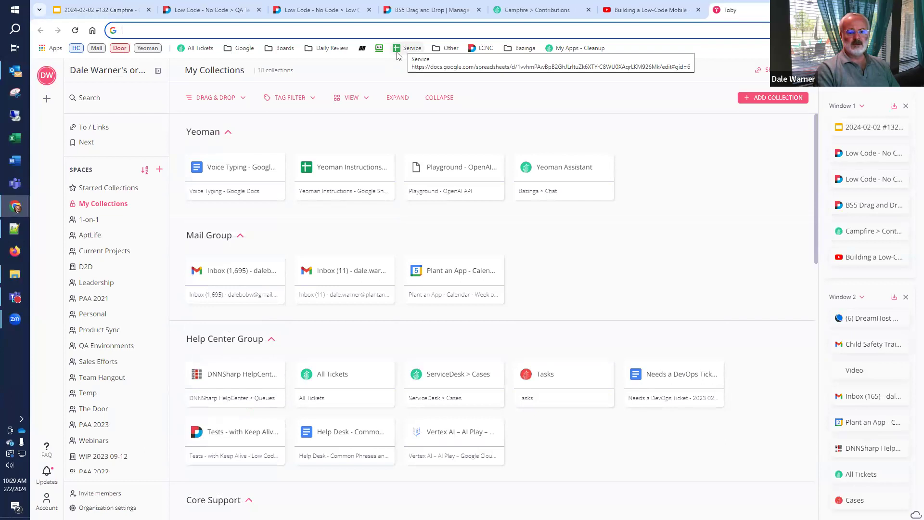
Step: Open the LCNC site and go to its Create New Test page
left_click(486, 52)
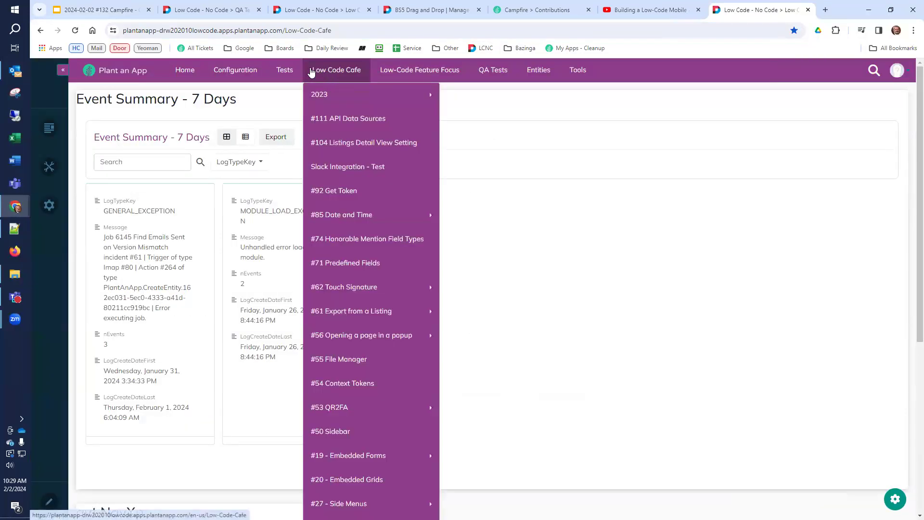
mouse_move(284, 73)
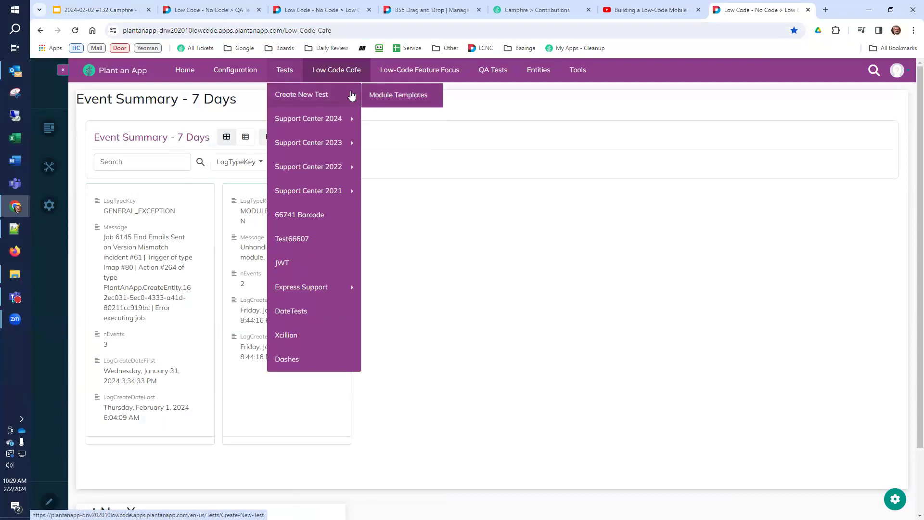
left_click(312, 96)
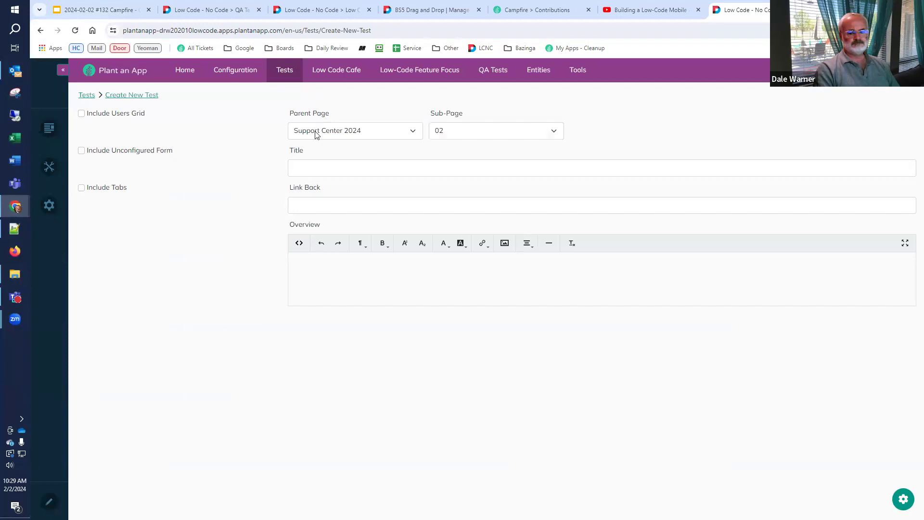
Step: Create a test page titled "Test initialization script - Campfire 132" that includes an unconfigured form
left_click(120, 152)
left_click(330, 169)
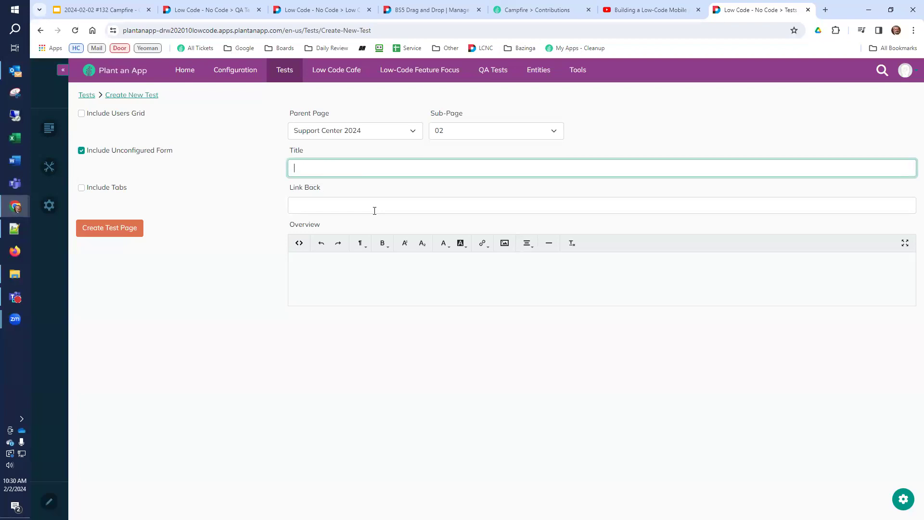
type("Test initalization script - Campof")
type("re 132")
left_click(123, 235)
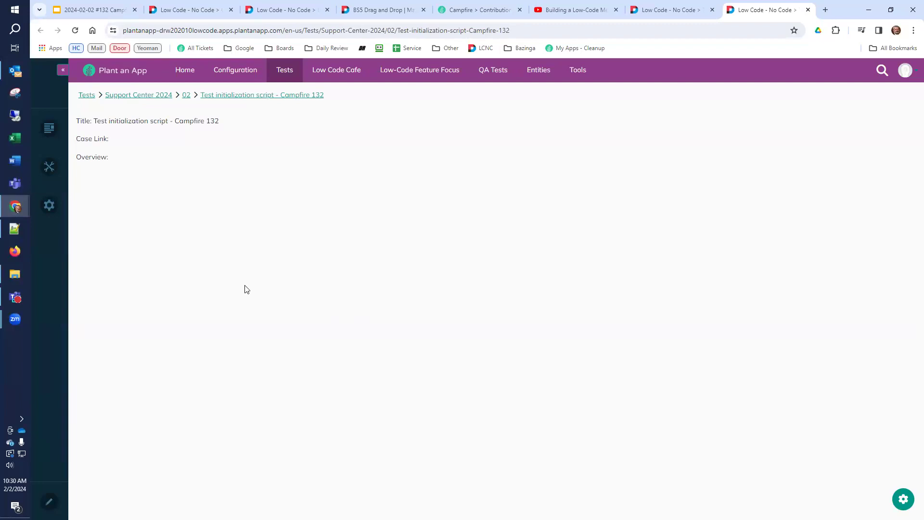
Step: Open the unconfigured form's settings in a separate browser tab and rename the form to "Campfire 132 Form"
left_click(903, 498)
right_click(777, 455)
left_click(804, 312)
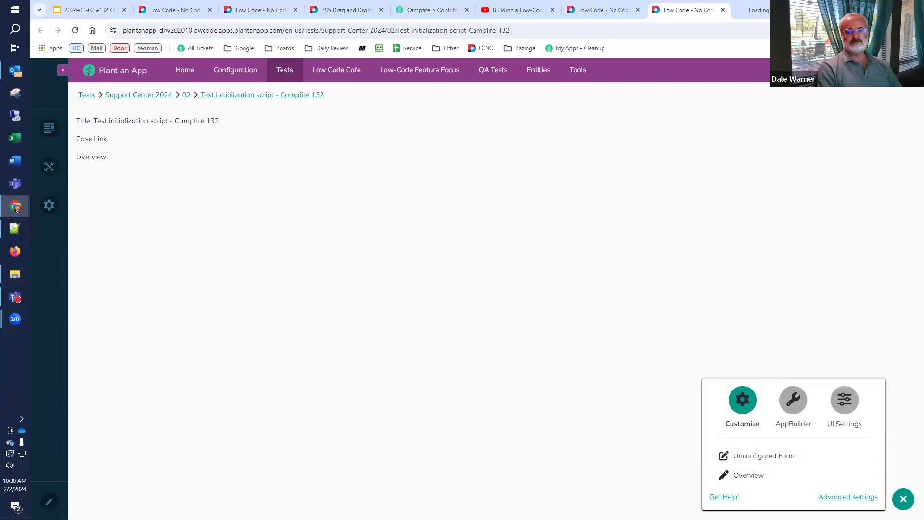
left_click(751, 10)
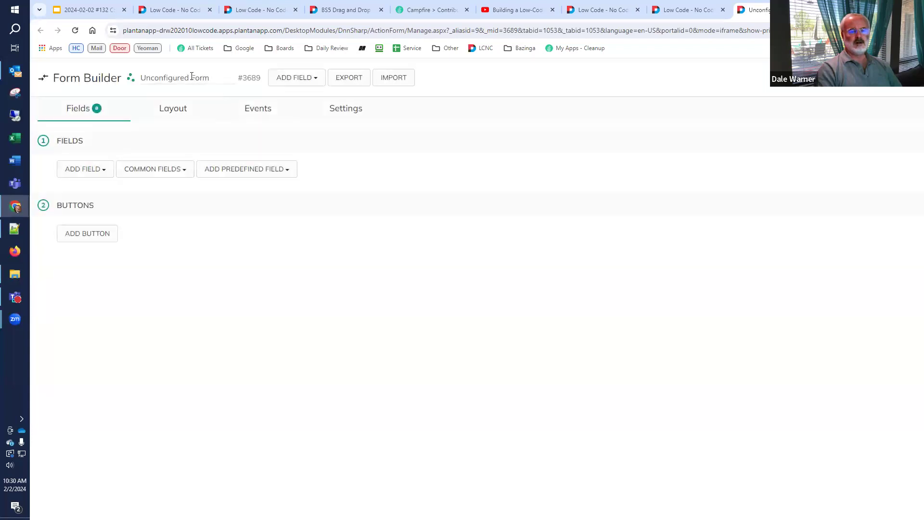
double_click(191, 77)
type("Campfire 132")
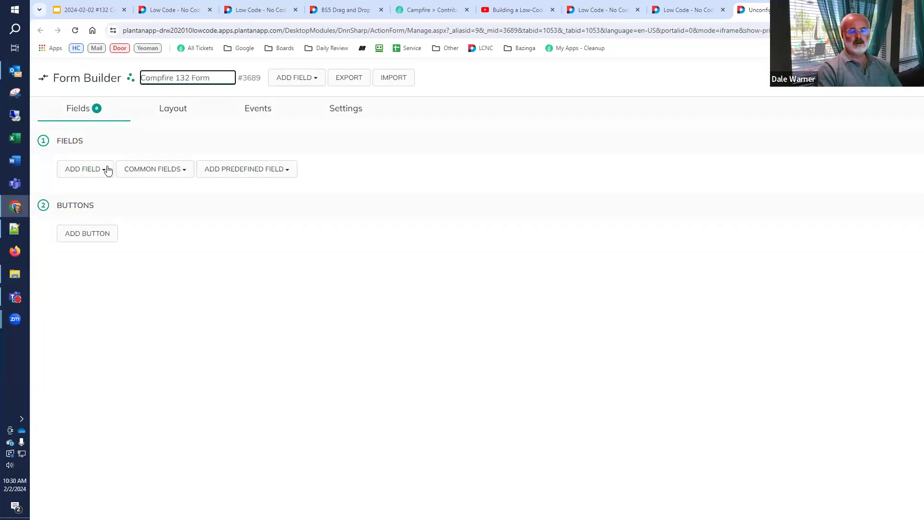
Step: Check the initialization script in the form's advanced settings and save the form
left_click(355, 109)
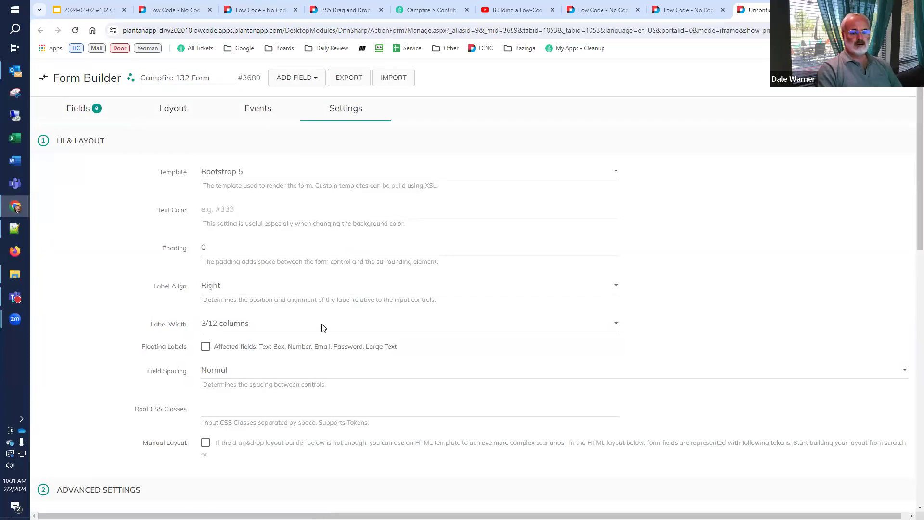
scroll(322, 328, "down", 6)
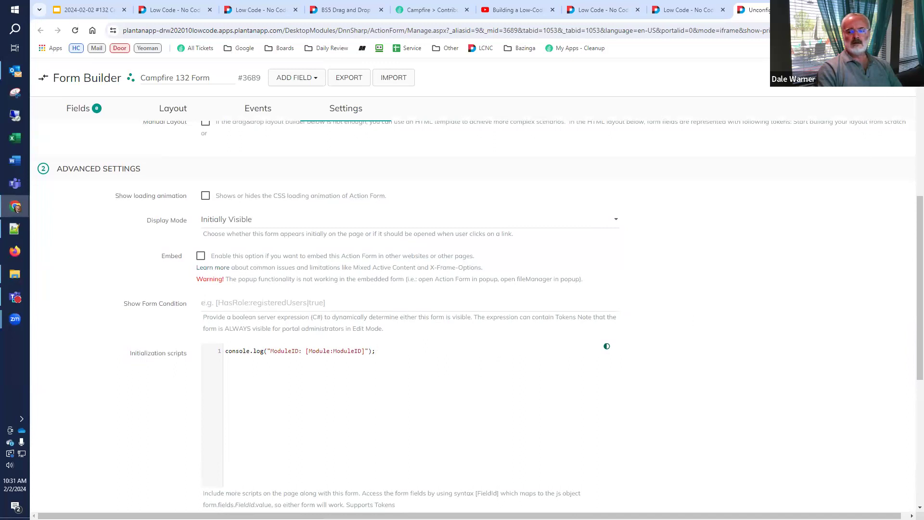
scroll(818, 101, "up", 6)
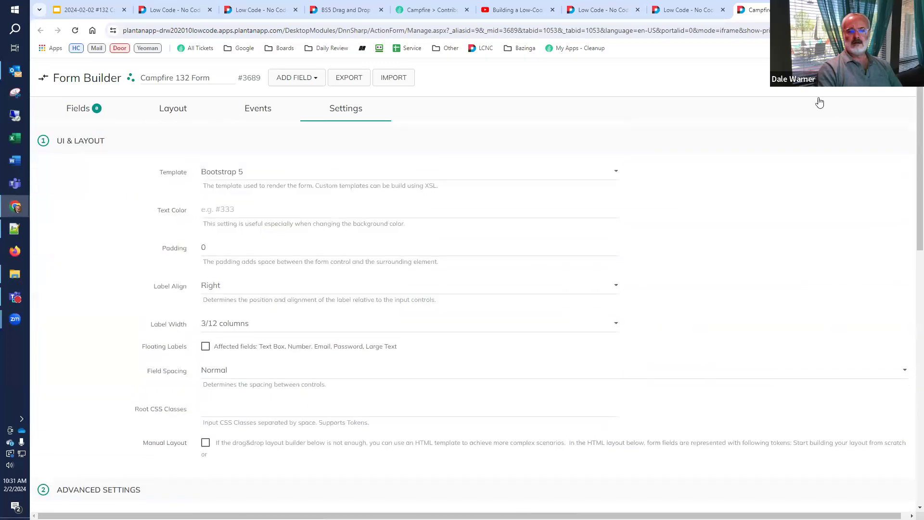
Step: Add a Text Box field to the Campfire 132 form
left_click(66, 110)
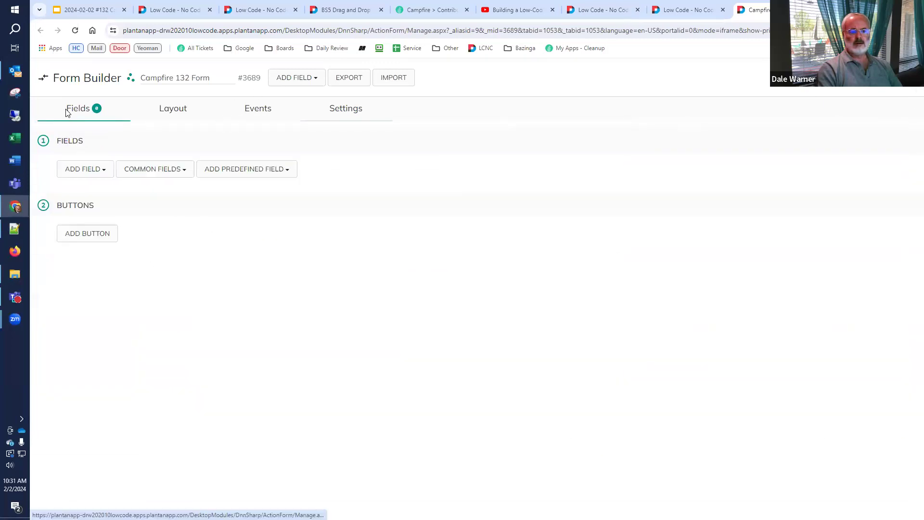
left_click(80, 170)
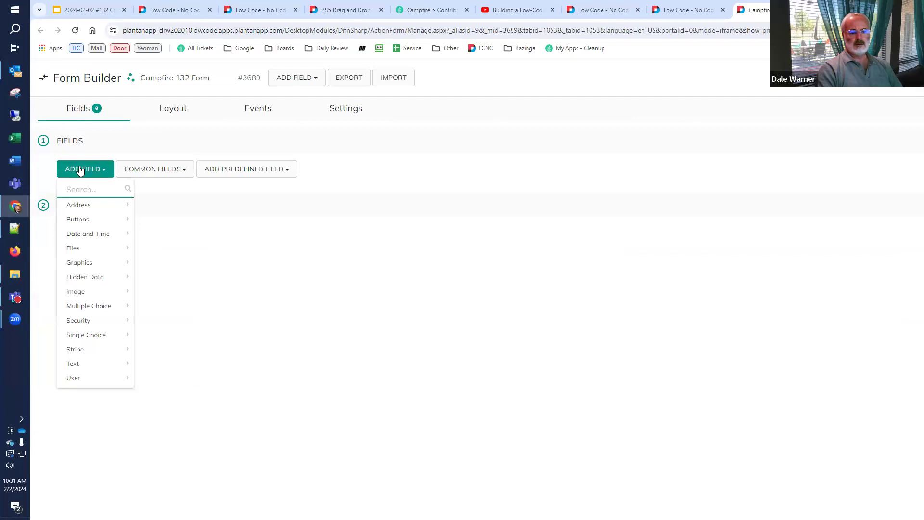
type("text")
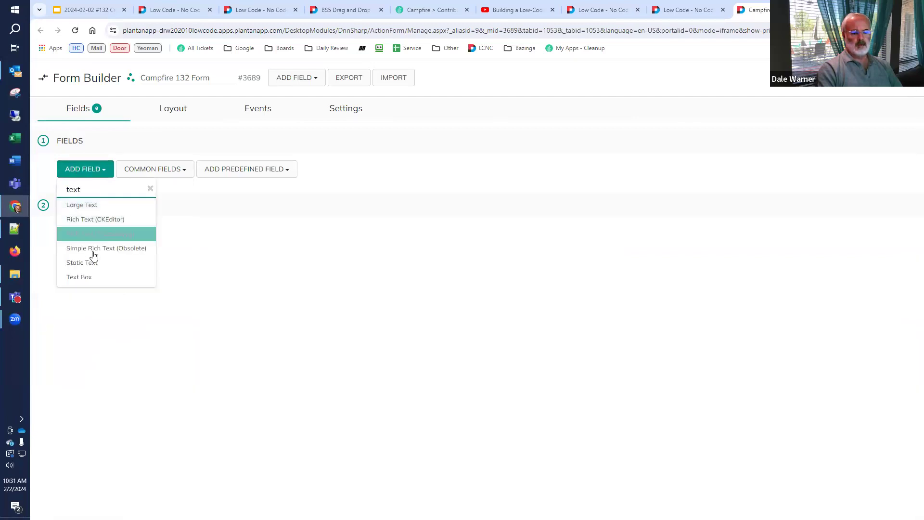
left_click(94, 279)
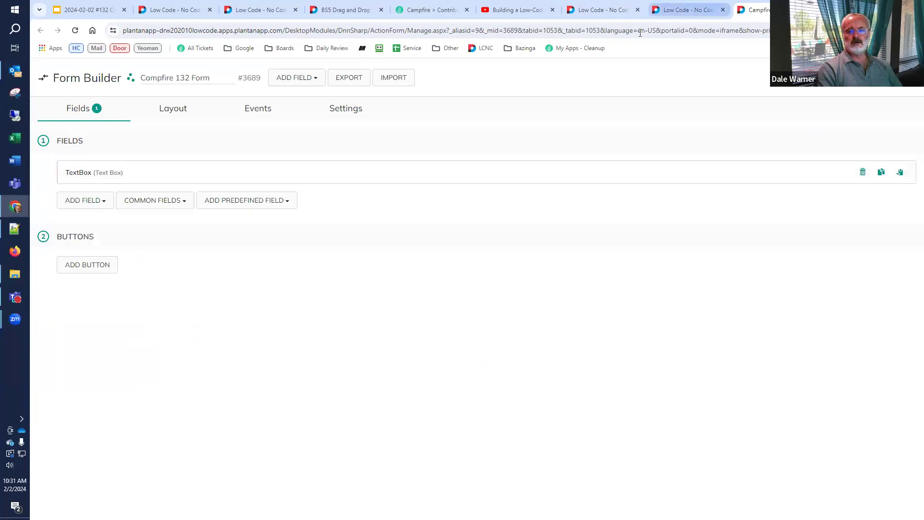
Step: Reload the Campfire 132 test page and open the browser's developer tools on it
left_click(683, 9)
left_click(76, 31)
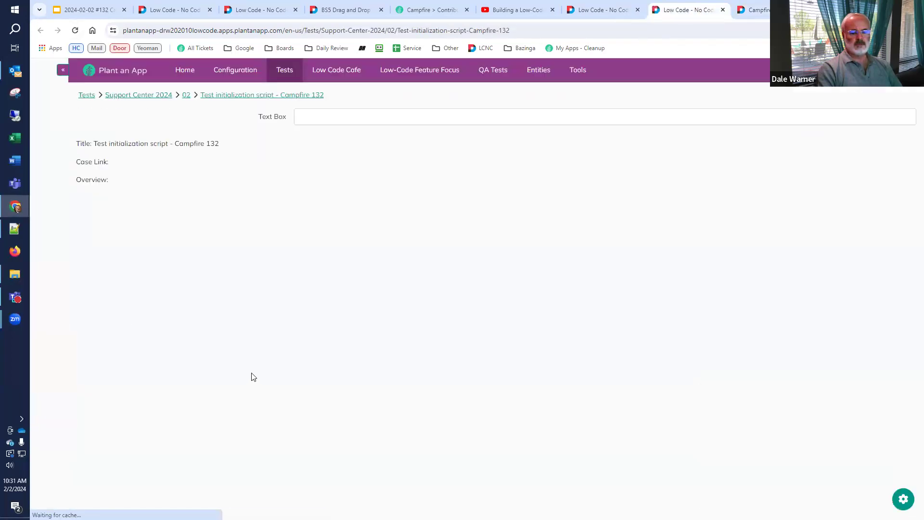
right_click(309, 362)
left_click(355, 351)
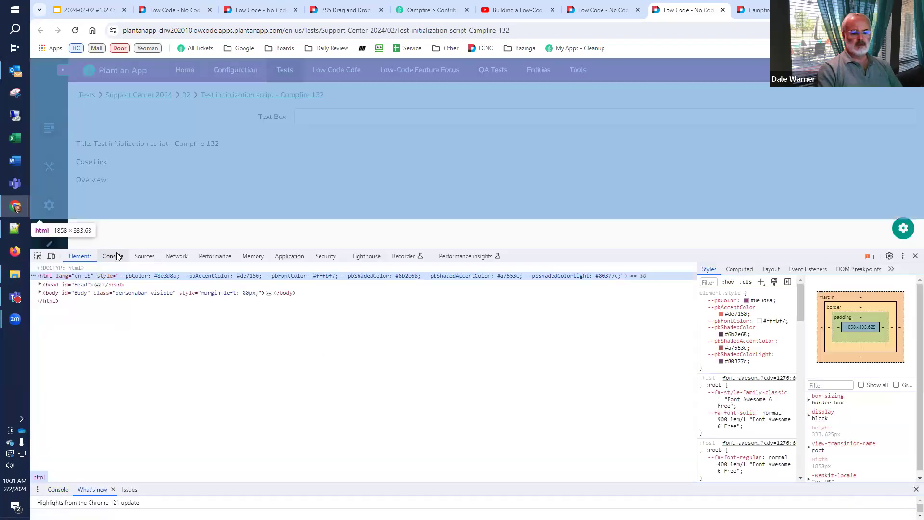
Step: Check the test page's console output, and look through the actions available for the form's On Page Load event
left_click(113, 256)
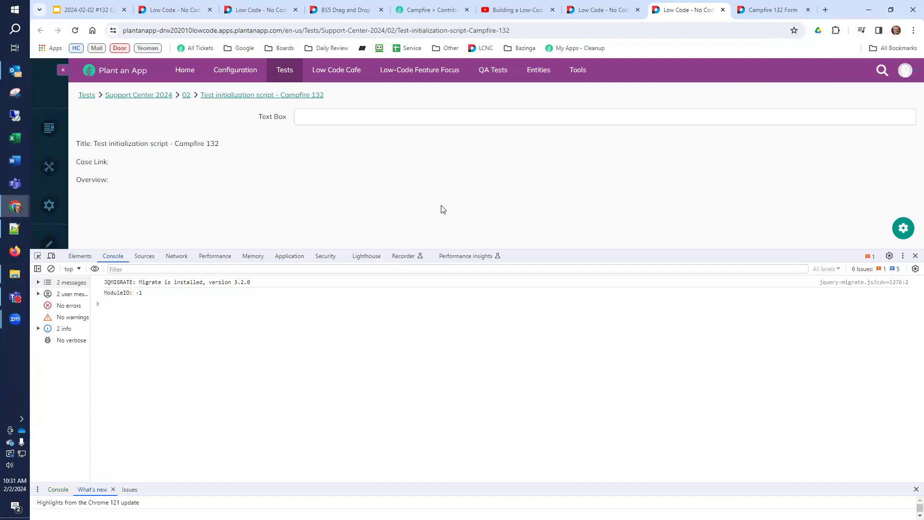
left_click(757, 11)
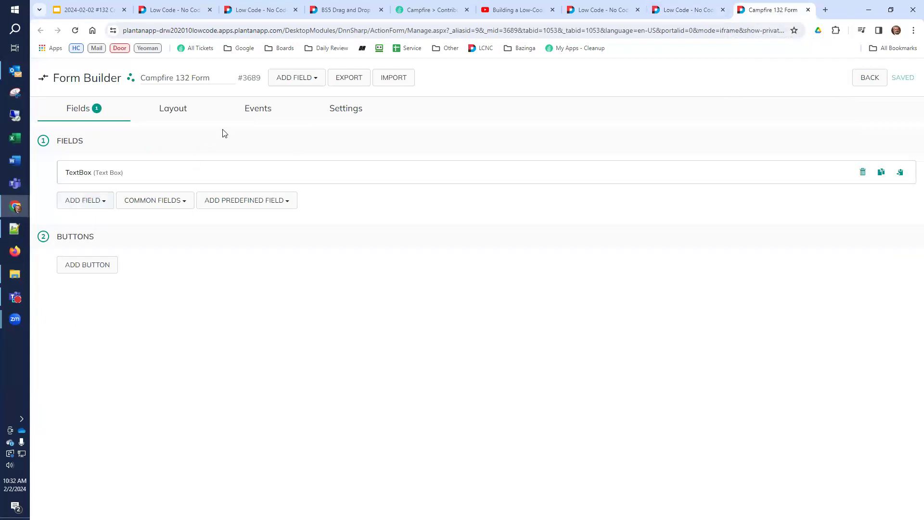
left_click(253, 115)
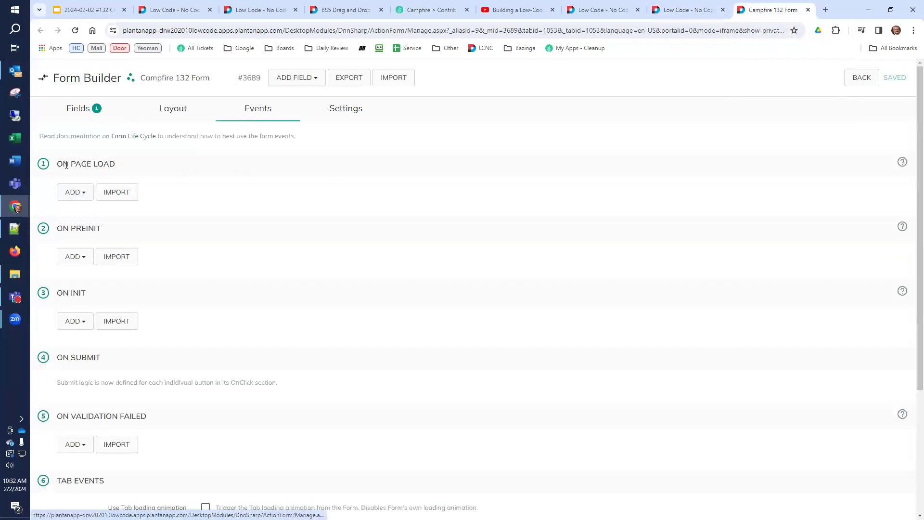
left_click(73, 200)
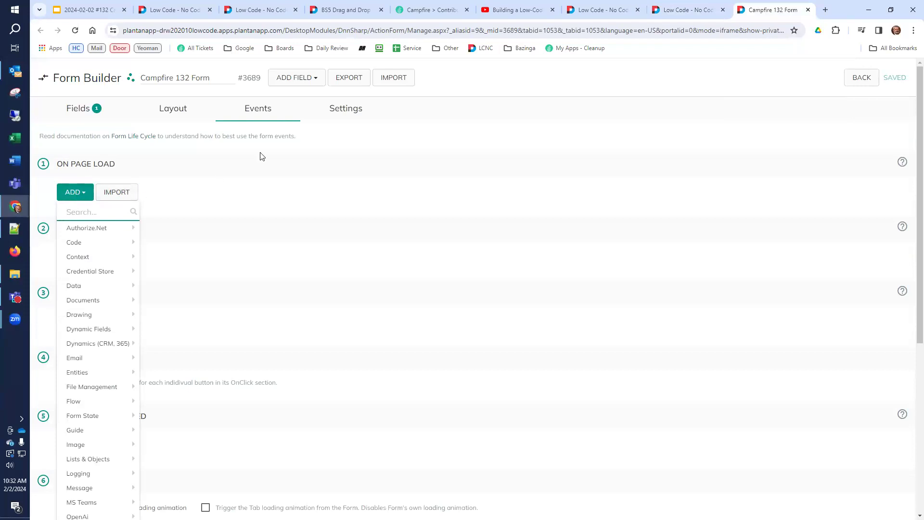
Step: Duplicate the console.log ModuleID line as a second line in the form's initialization scripts
left_click(332, 109)
scroll(310, 322, "down", 12)
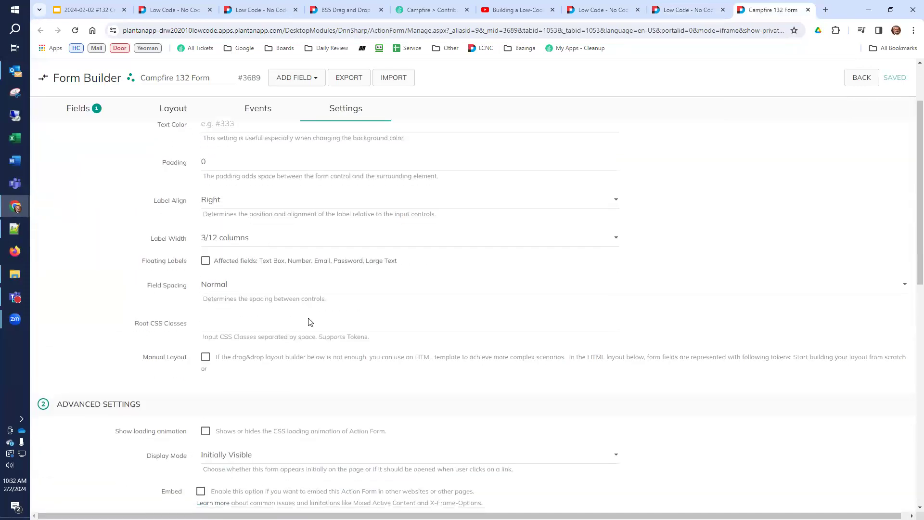
scroll(309, 332, "up", 3)
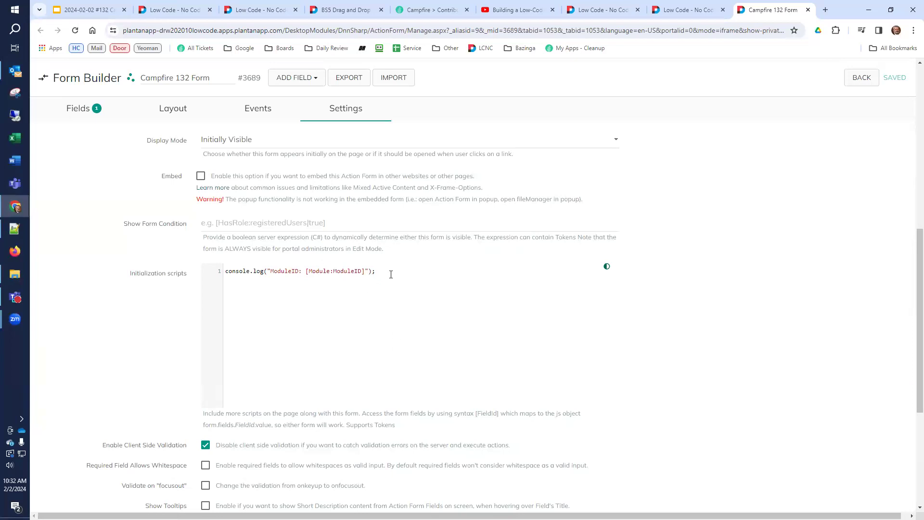
key("Return")
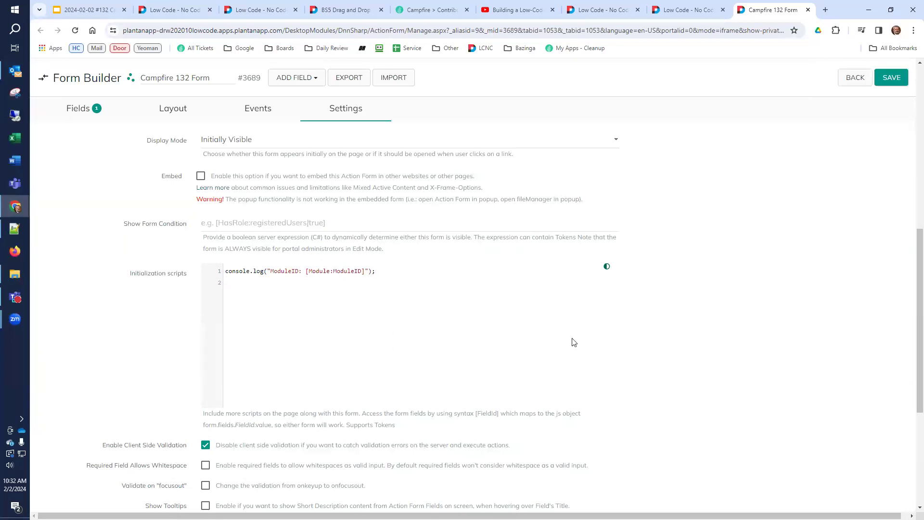
type("console.log(\"ModuleID: [Module:ModuleID]\");")
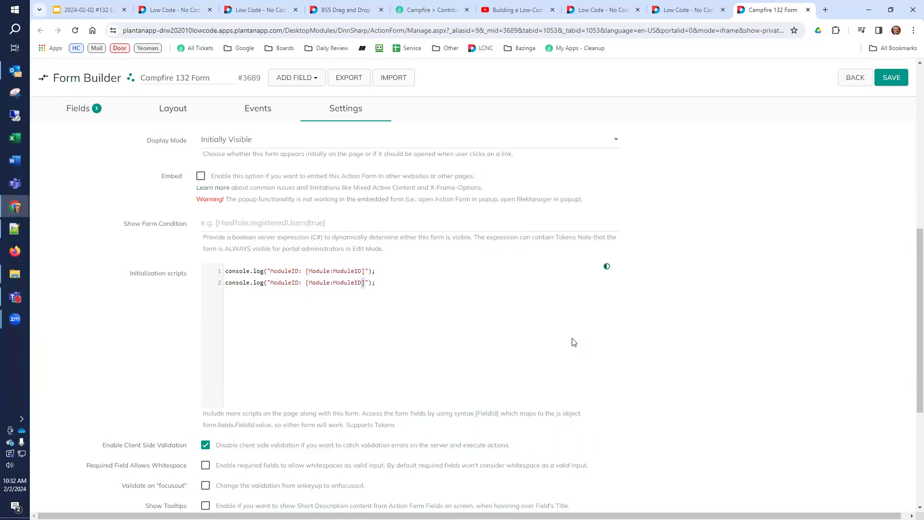
Step: Change the second initialization script line to console.log("DateTime: [DateTime:Now]"); and save the form
key("shift+Left")
key("shift+Left")
key("shift+Left")
key("shift+Left")
key("shift+Left")
key("shift+Left")
key("shift+Left")
key("shift+Left")
key("shift+Left")
key("shift+Left")
key("shift+Left")
key("shift+Left")
key("shift+Left")
key("shift+Left")
key("shift+Left")
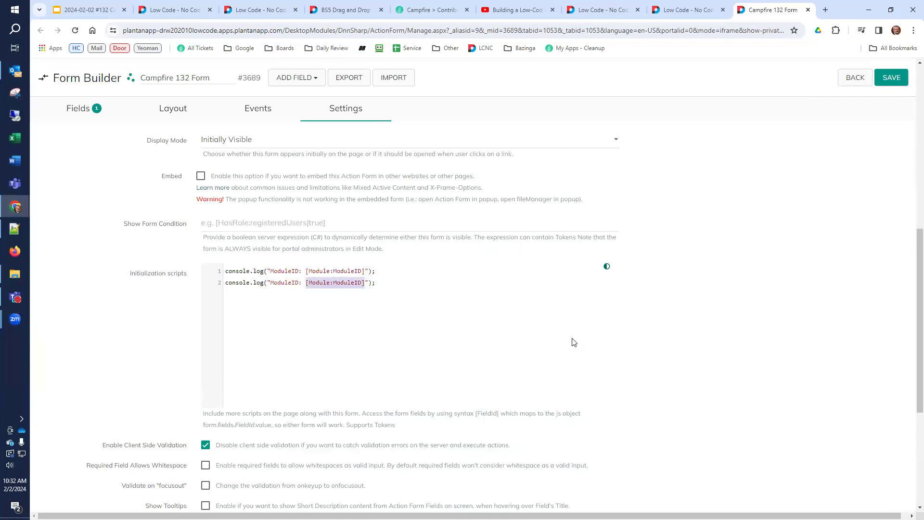
key("BackSpace")
key("Delete")
type("DateTime:N")
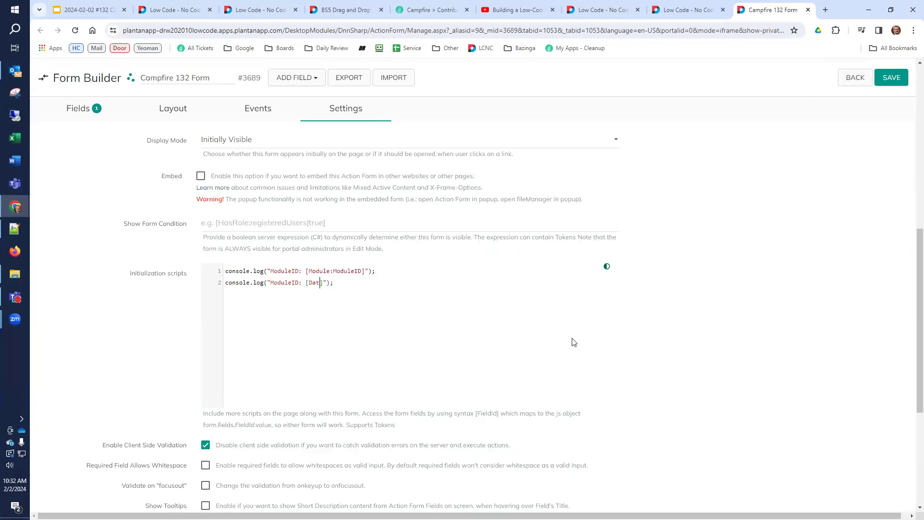
type("ow")
key("ctrl+shift+Left")
type("DateTime")
left_click(891, 77)
Step: Reload the Campfire 132 test page and check the ModuleID and DateTime output in the console
left_click(693, 10)
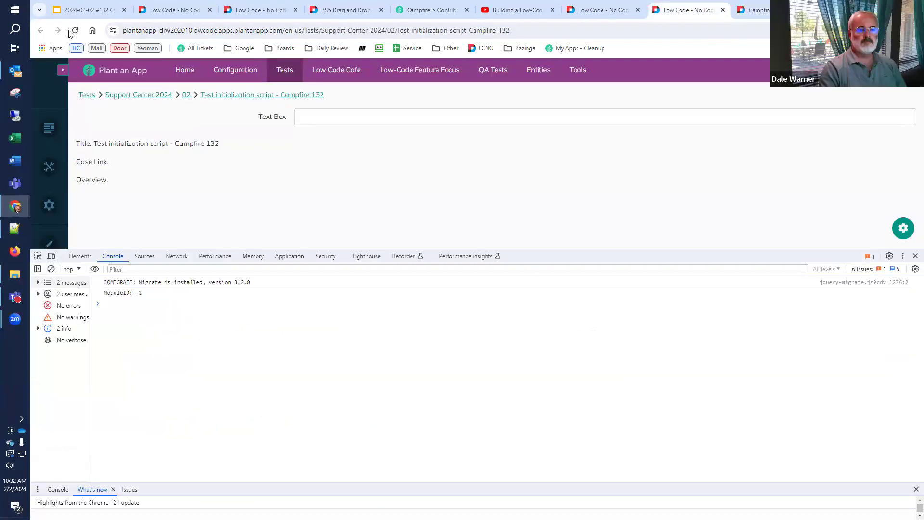
left_click(75, 31)
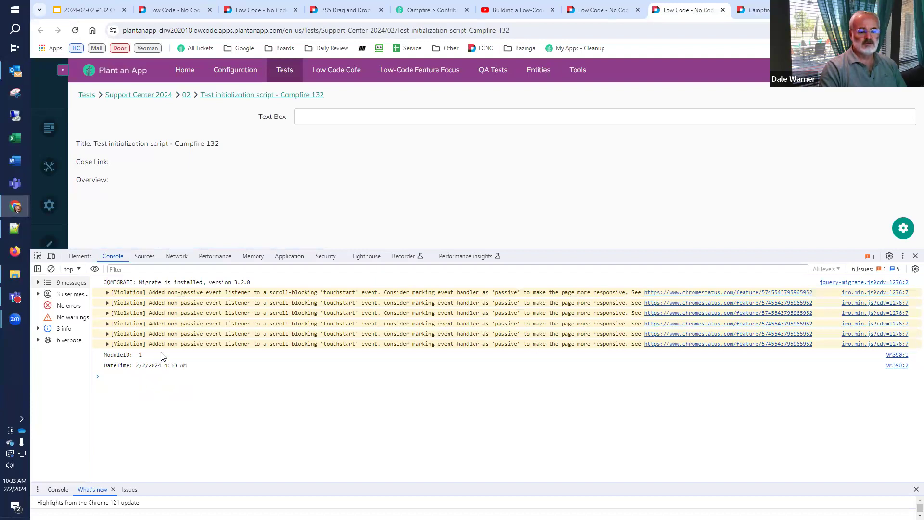
left_click(756, 12)
left_click(688, 10)
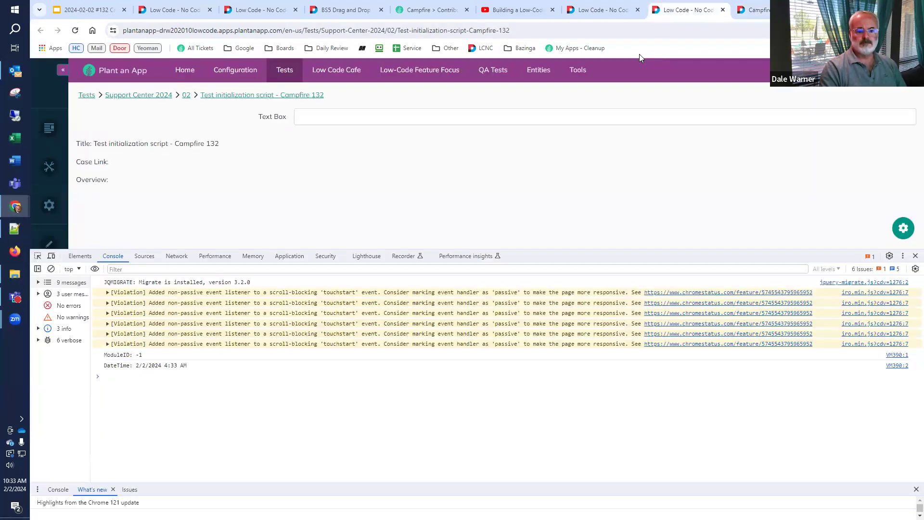
Step: Copy the [Module:ModuleID] token from the first line of the form's initialization scripts
left_click(756, 13)
scroll(382, 323, "down", 7)
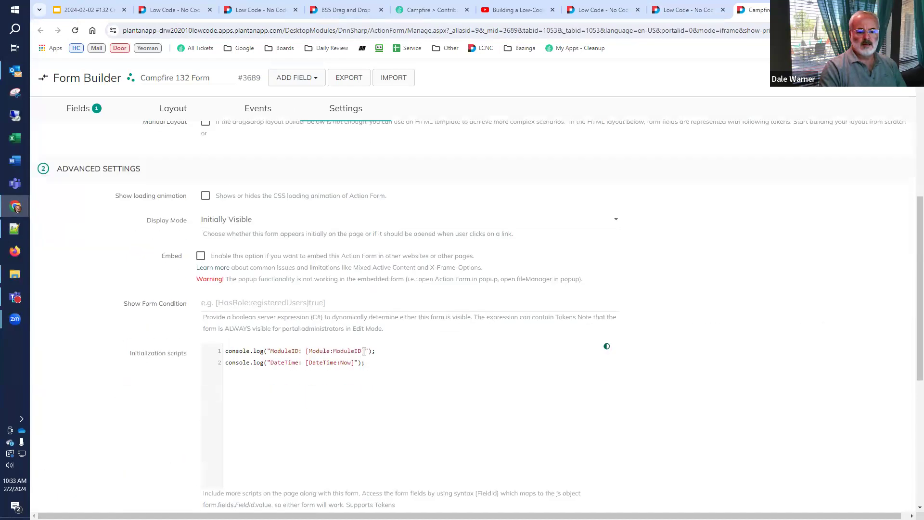
left_click_drag(366, 353, 304, 348)
key("ctrl+c")
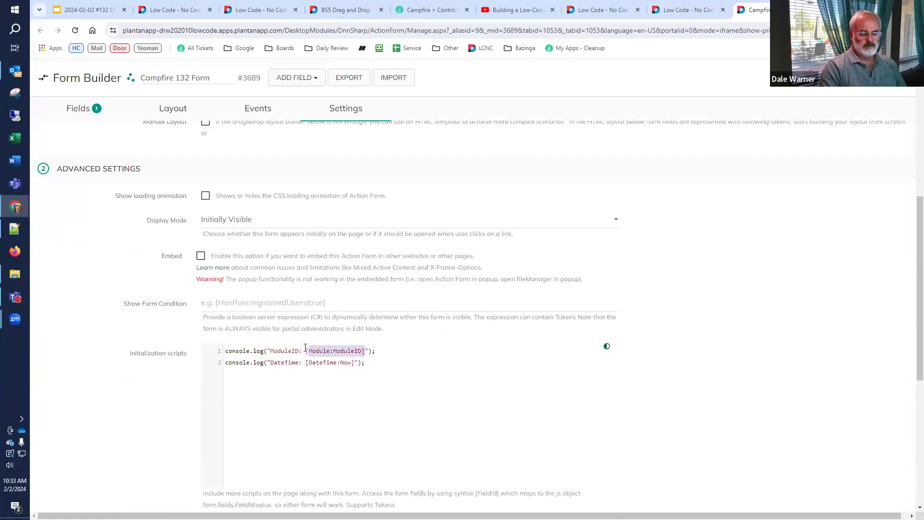
left_click(698, 12)
left_click(752, 10)
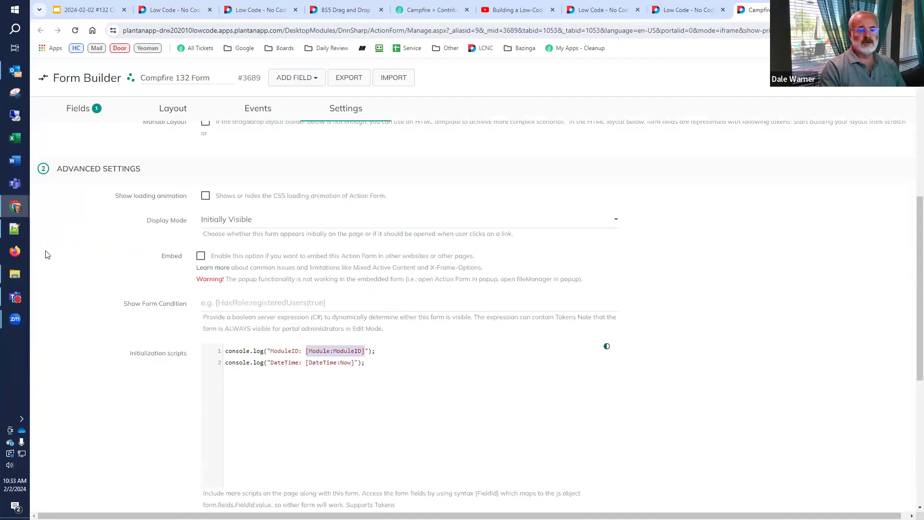
Step: Set the Text Box field's initial value to [Module:ModuleID] and save the form
scroll(45, 252, "up", 5)
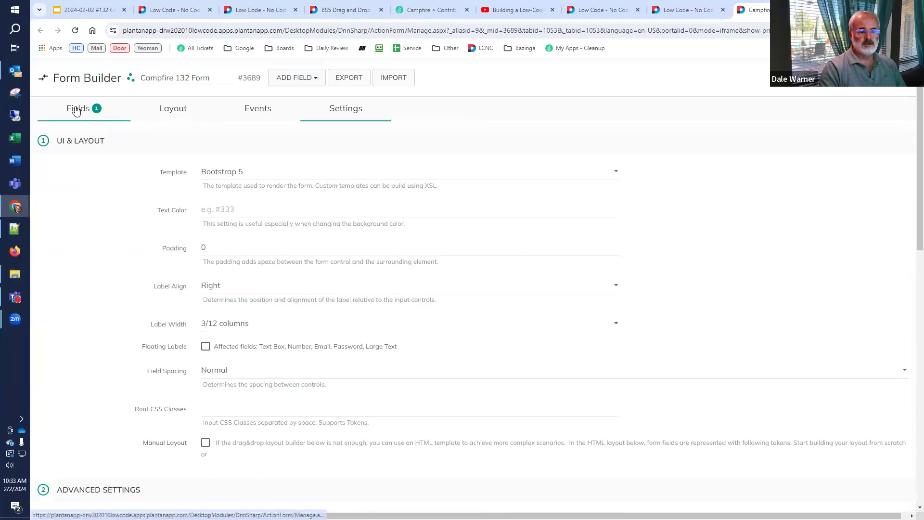
left_click(76, 110)
left_click(92, 174)
scroll(265, 287, "down", 1)
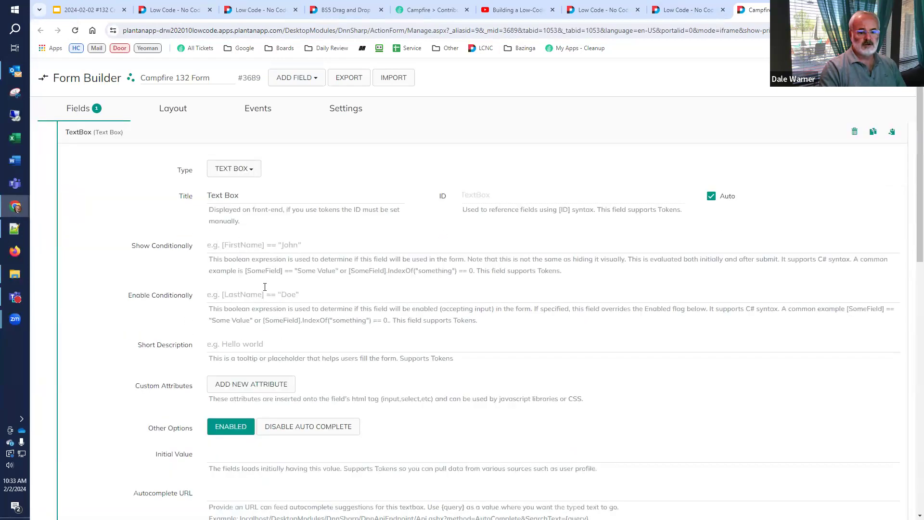
scroll(264, 287, "down", 5)
left_click(241, 253)
key("ctrl+v")
left_click(76, 108)
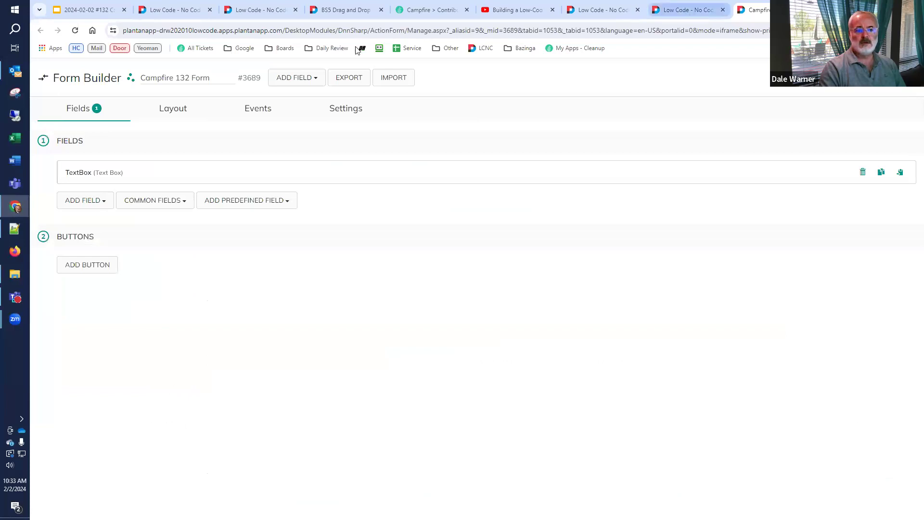
Step: Reload the test page and compare the Text Box's initial value with the ModuleID logged in the console
key("ctrl+shift+Tab")
left_click(74, 30)
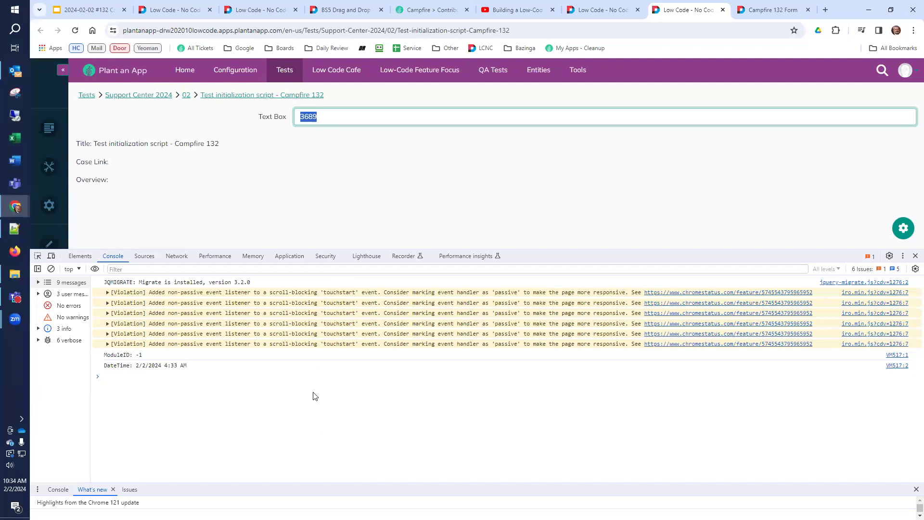
left_click(601, 11)
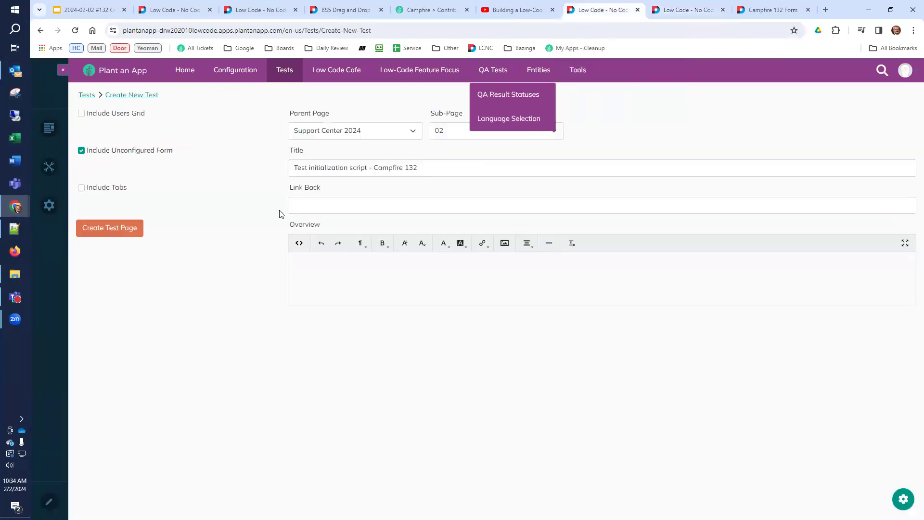
left_click(687, 10)
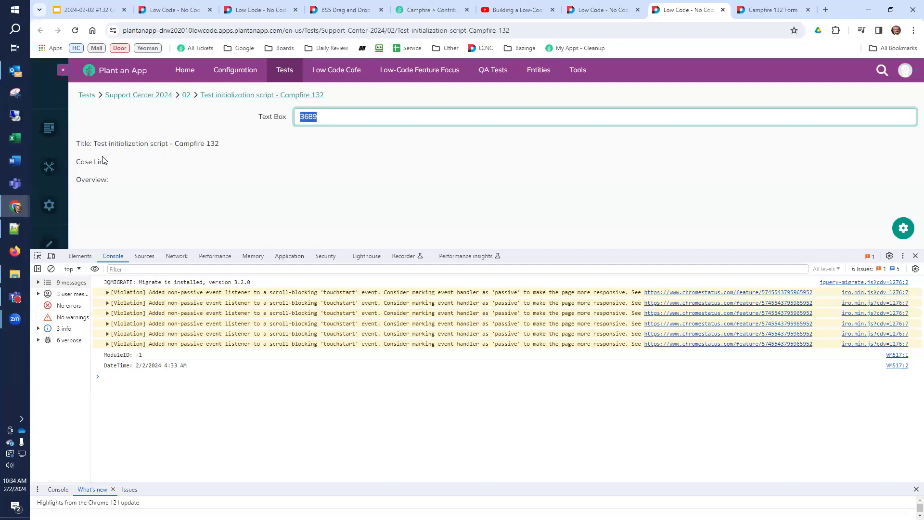
Step: Add console.log('the value has changed'); as the Text Box field's On Change/Click bind expression and save the form
left_click(770, 10)
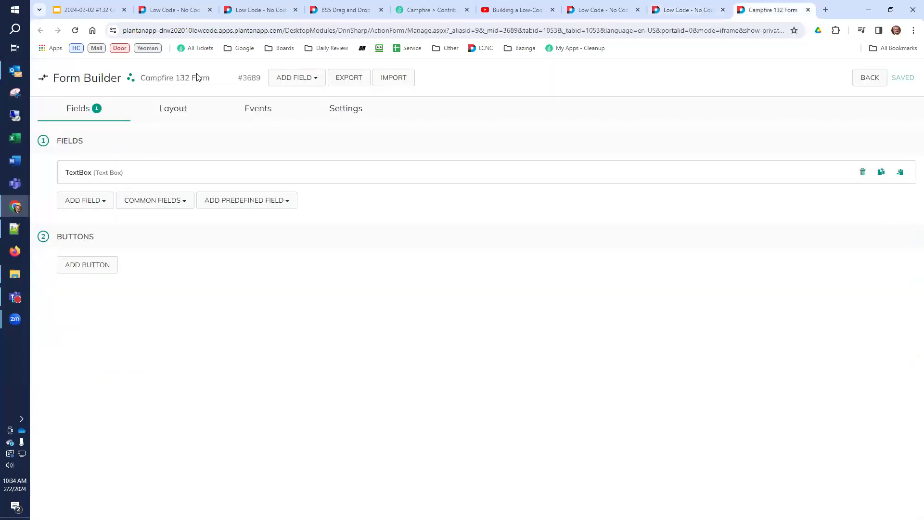
left_click(105, 178)
scroll(106, 190, "down", 10)
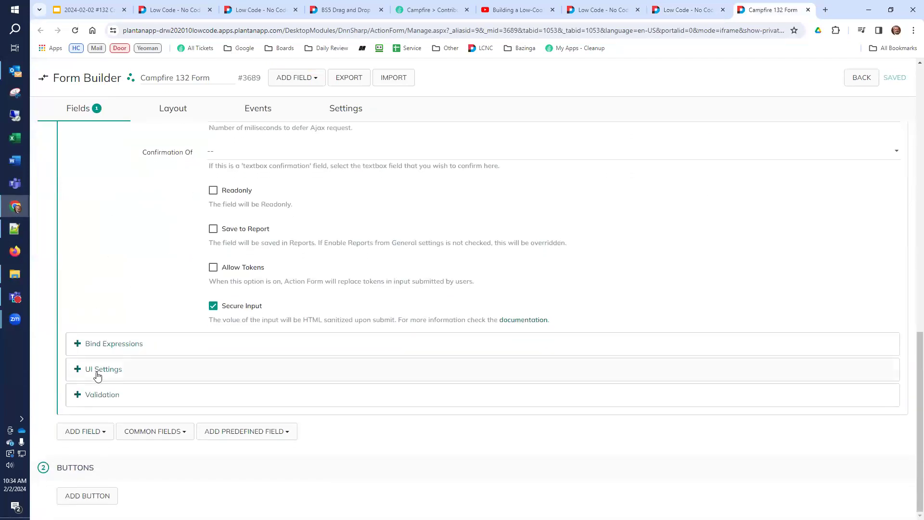
left_click(99, 344)
scroll(277, 360, "down", 7)
left_click(277, 360)
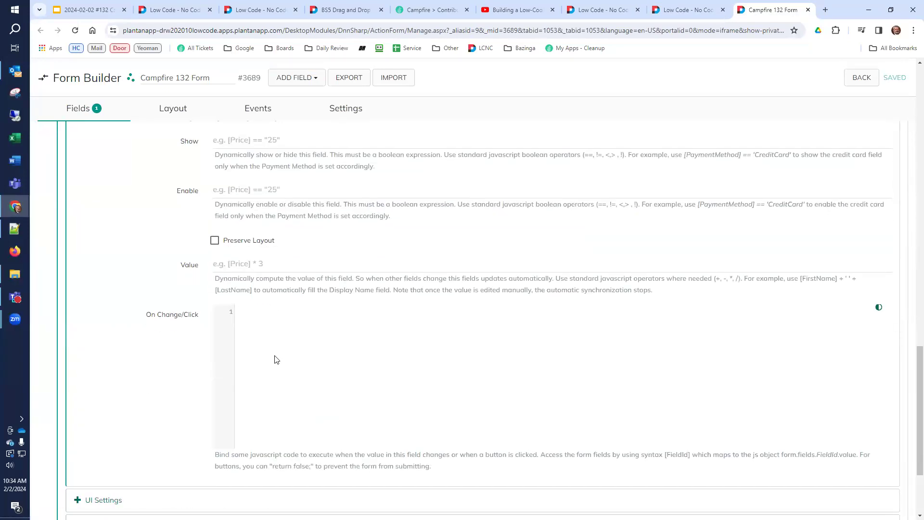
type("console.log(")
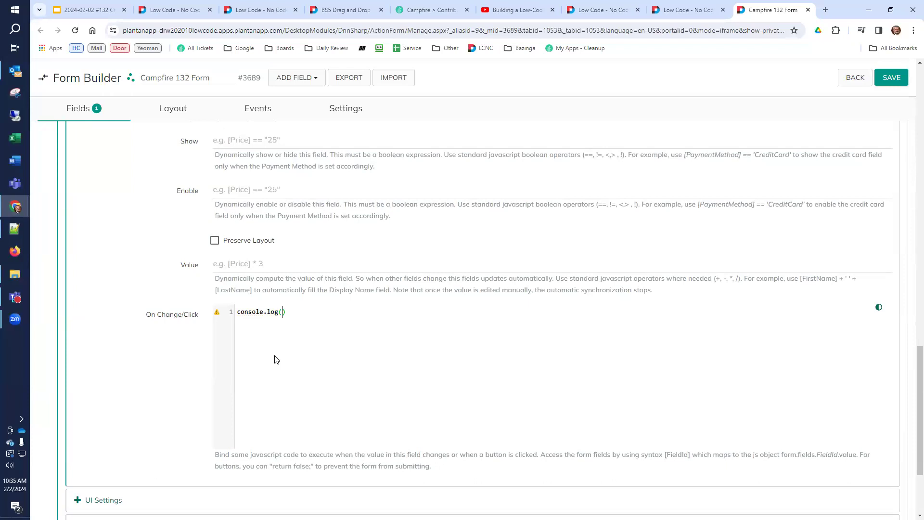
type("'the value has changed');")
left_click(891, 77)
Step: Reload the test page and append " a" to the Text Box value to trigger its change script
left_click(690, 13)
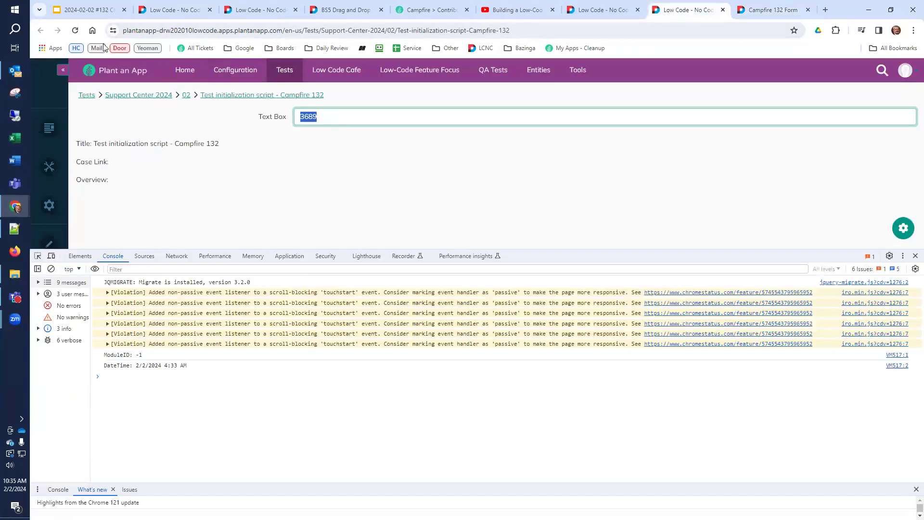
left_click(75, 30)
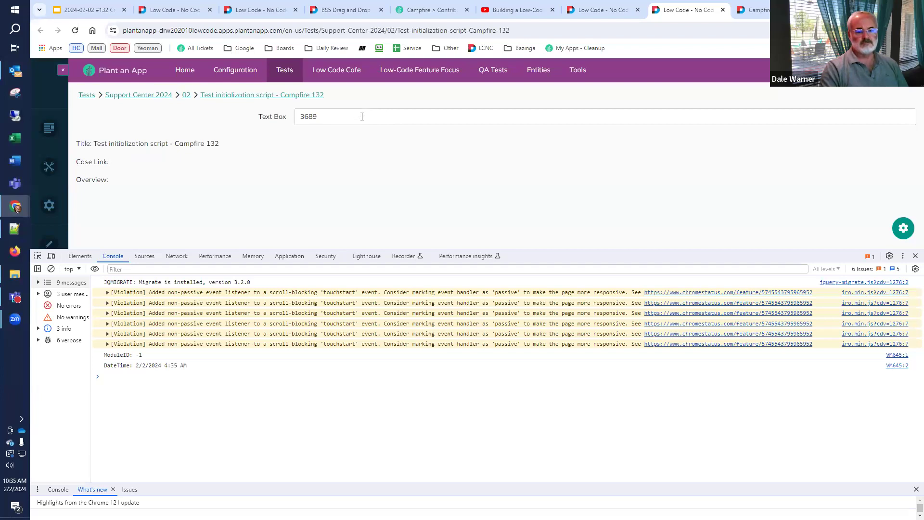
left_click(363, 119)
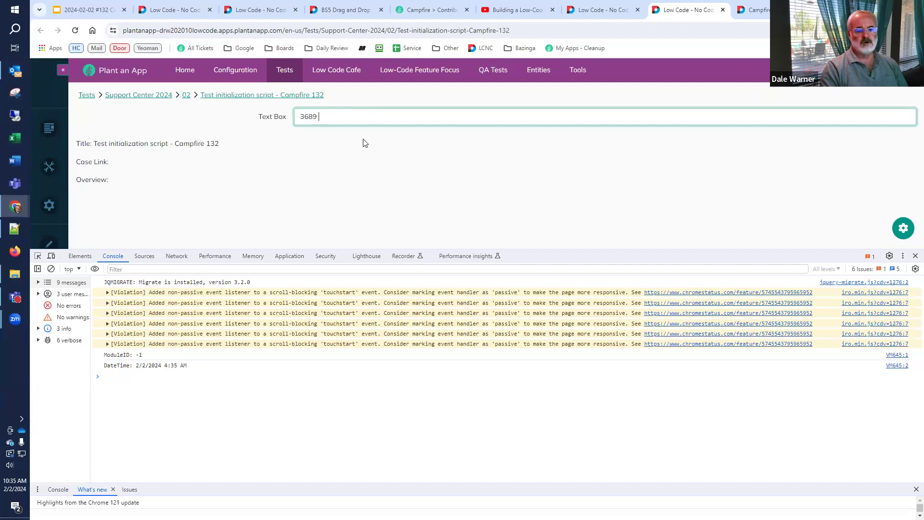
type("o")
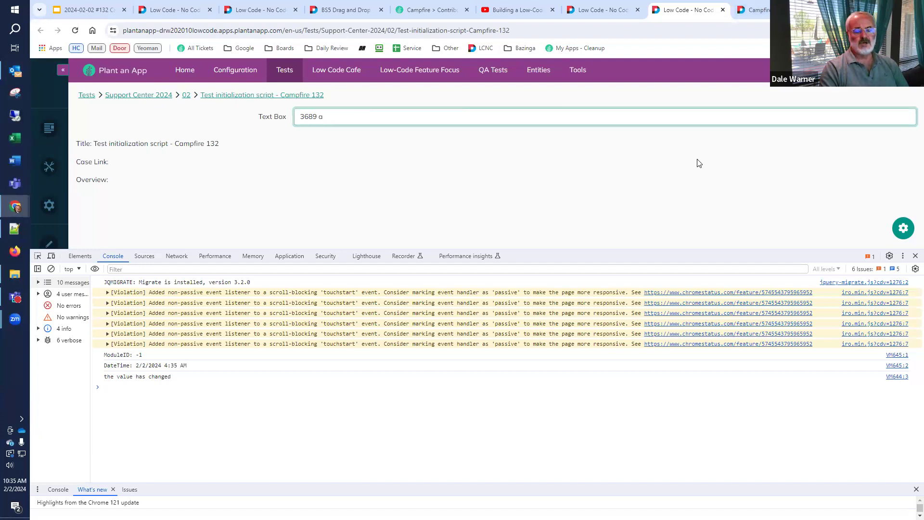
Step: Highlight the ModuleID line in the form's initialization scripts and compare it with the test page's console output
left_click(749, 13)
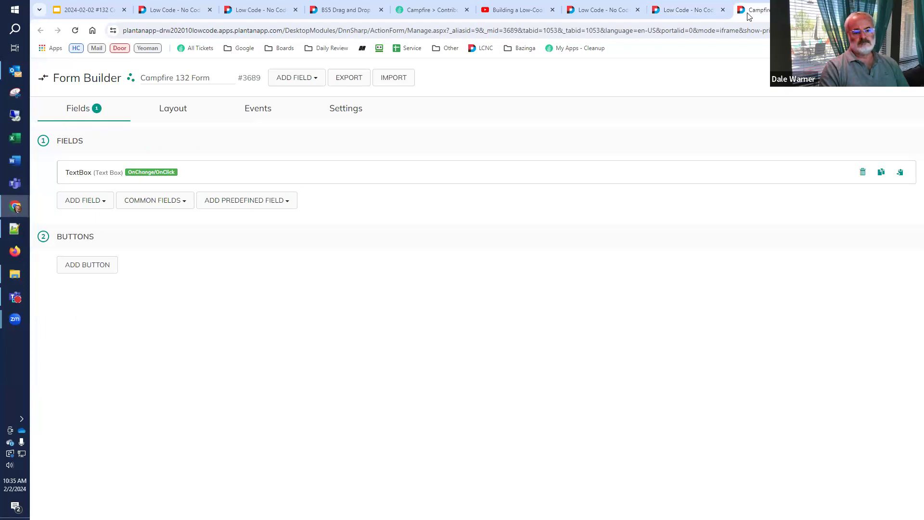
left_click(348, 108)
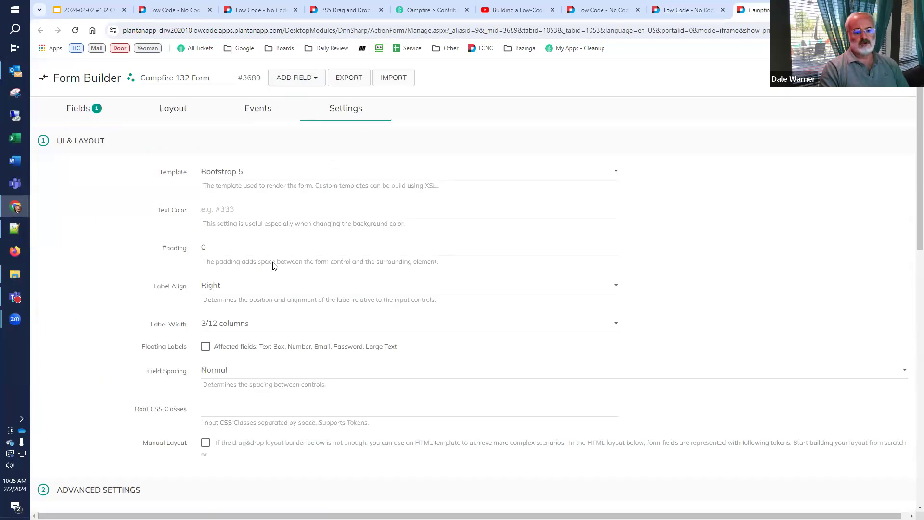
scroll(275, 266, "down", 7)
left_click(418, 364)
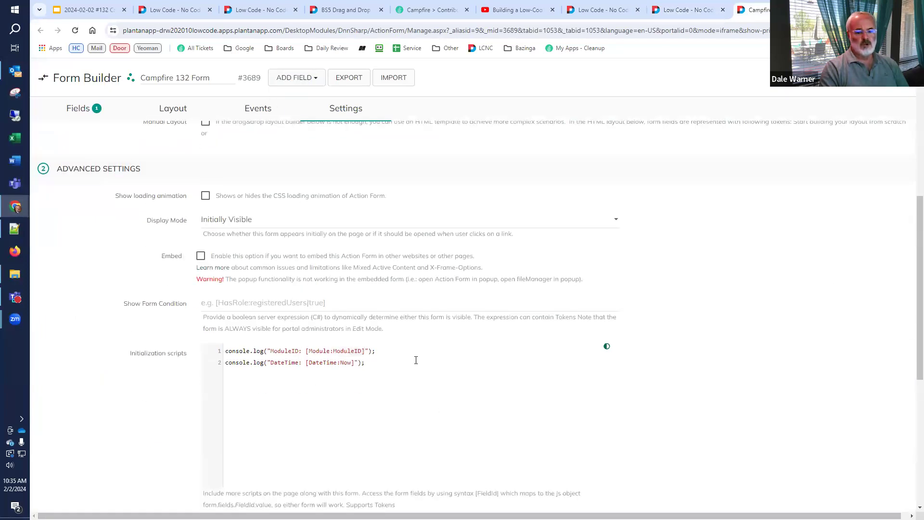
left_click_drag(414, 351, 66, 326)
key("super+c")
mouse_move(28, 325)
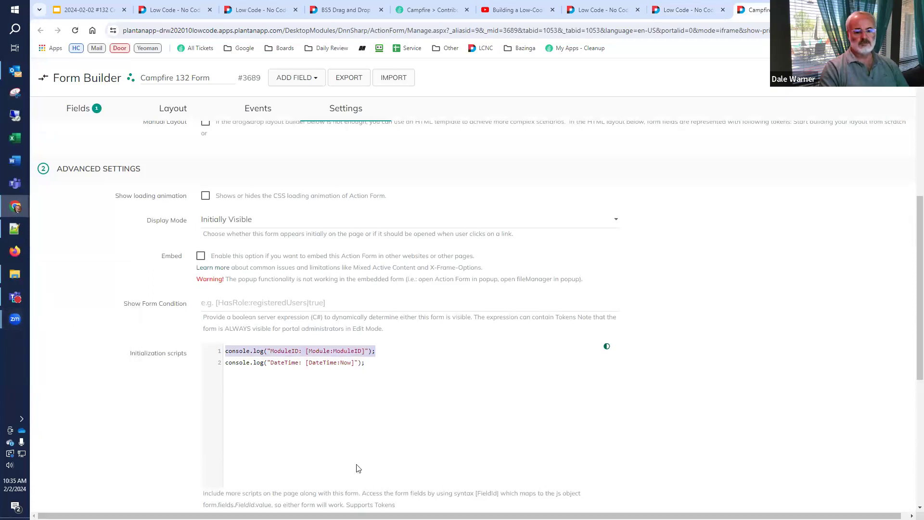
left_click(677, 8)
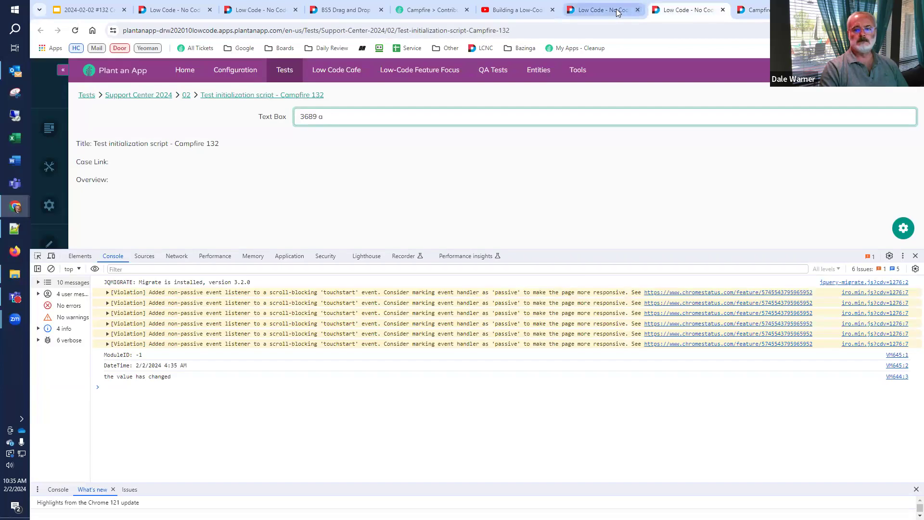
Step: In the site configuration, filter the token list by "tab" and show the details of the core Tab token
left_click(616, 9)
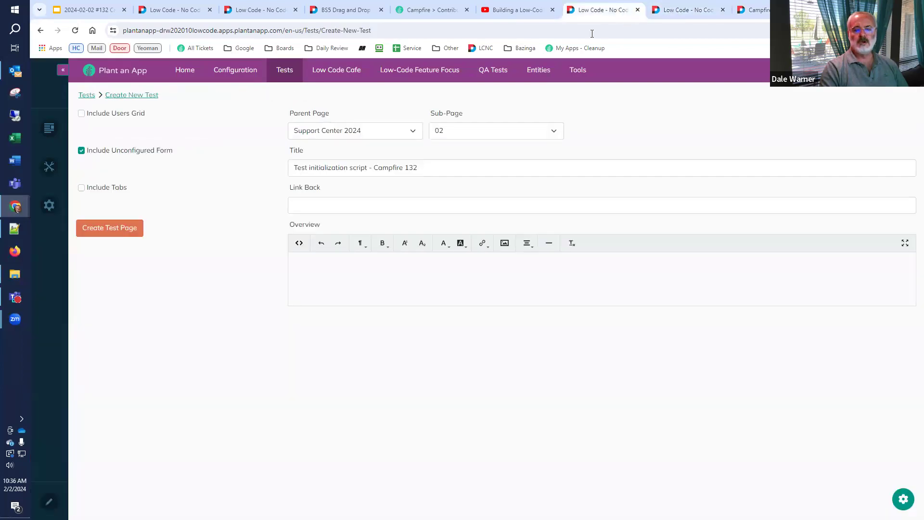
left_click(216, 77)
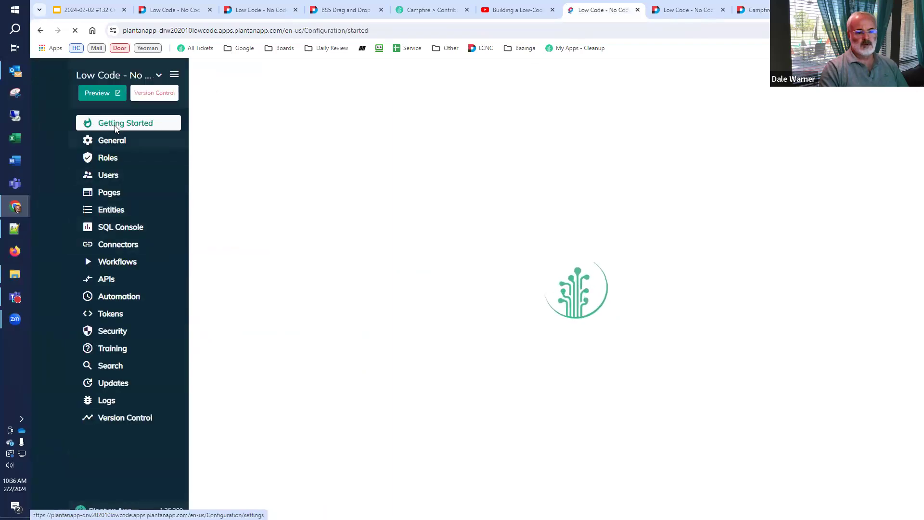
left_click(110, 315)
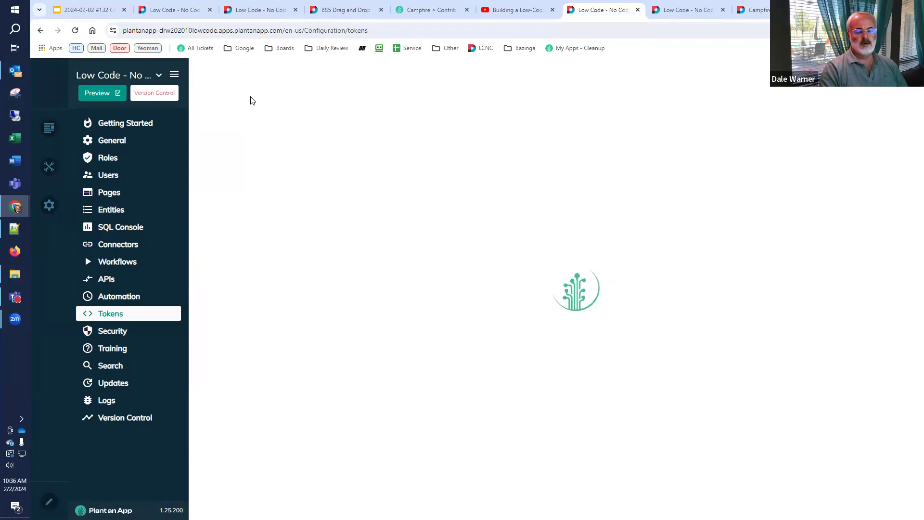
left_click(252, 108)
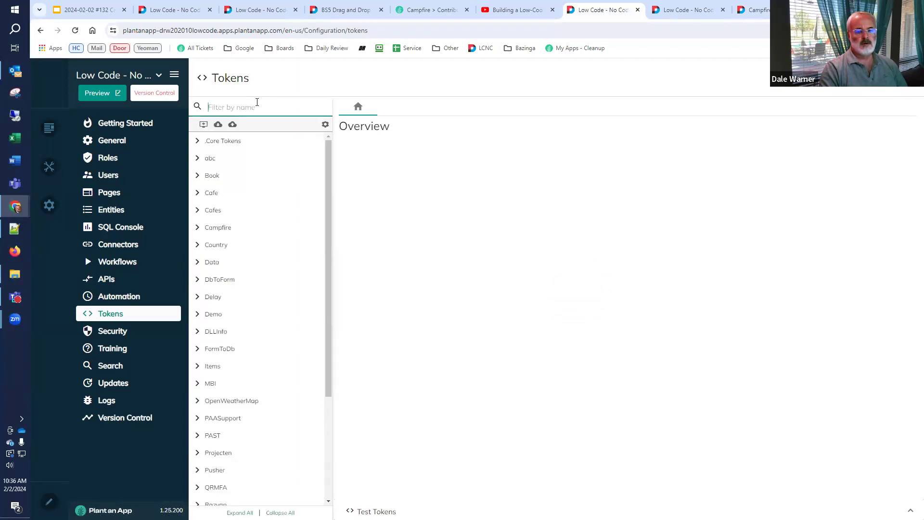
type("tab")
left_click(218, 157)
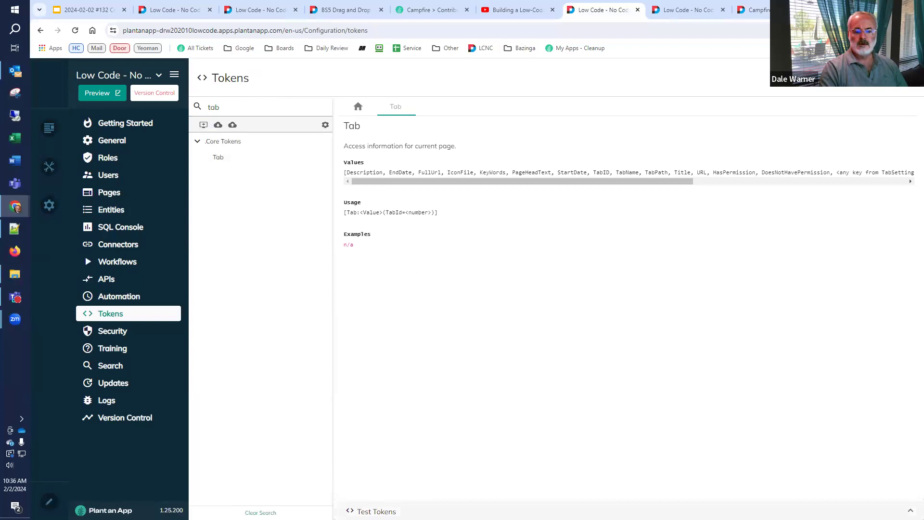
Step: Run [Tab:TabId] in the token tester and copy the token
left_click(409, 511)
left_click(431, 472)
type("[T")
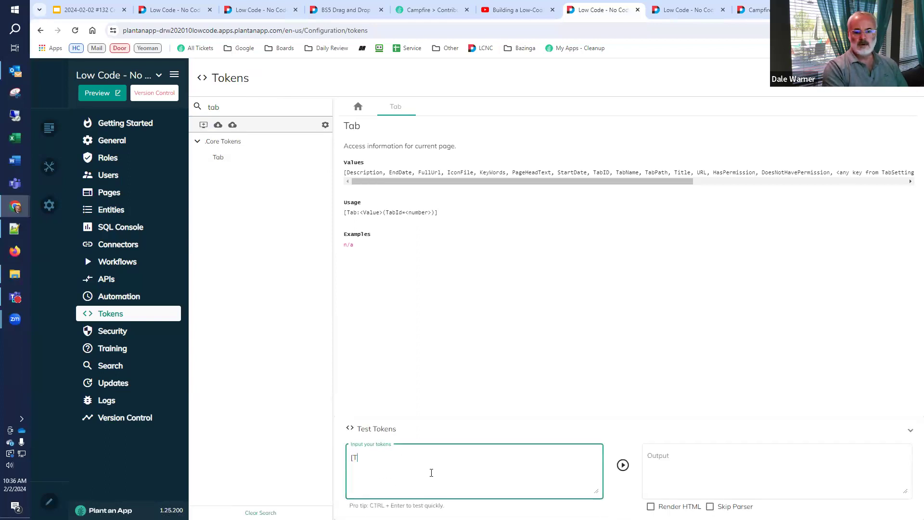
type("ab:")
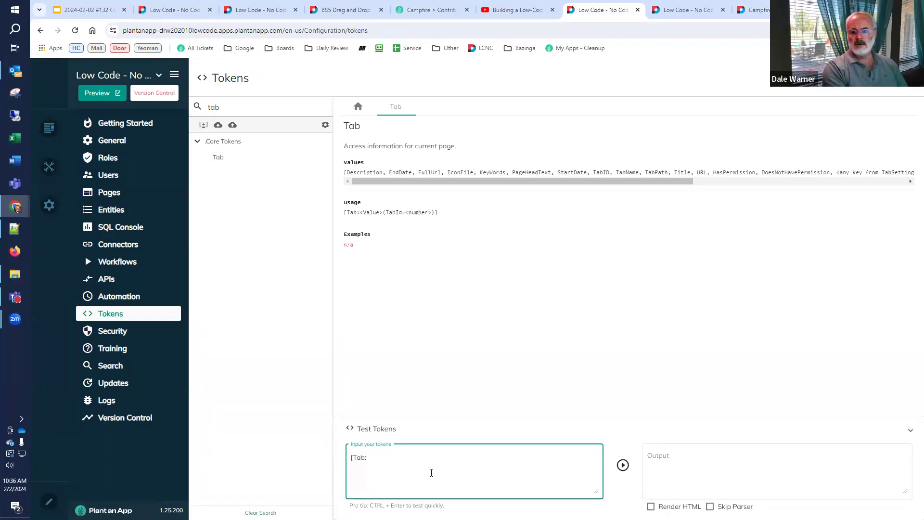
type("TabId]")
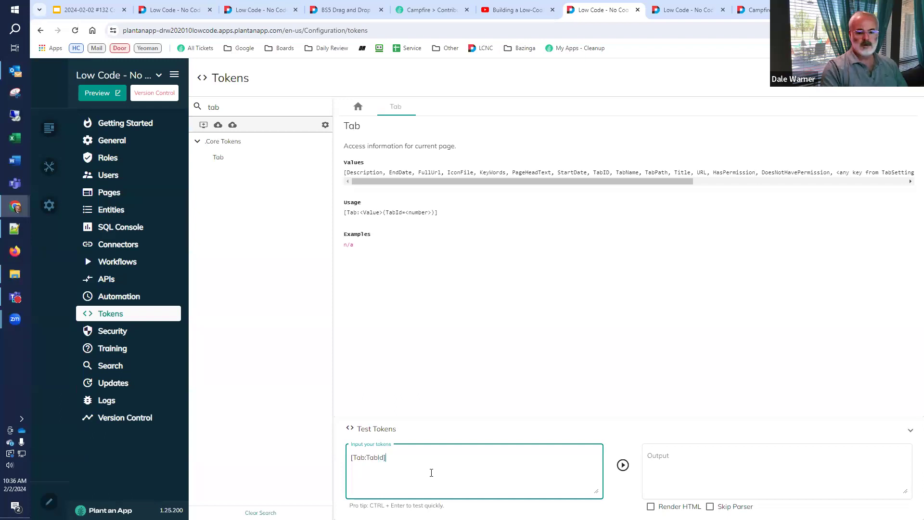
left_click(622, 465)
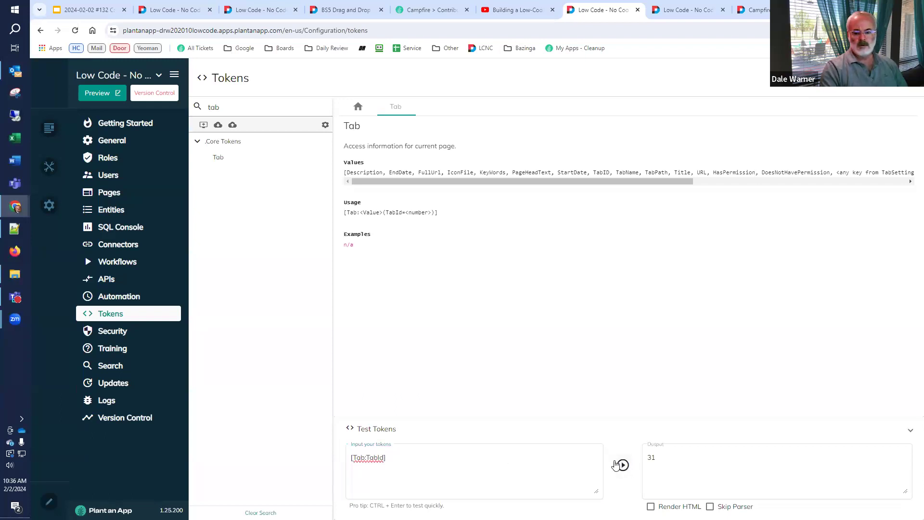
left_click_drag(429, 471, 330, 457)
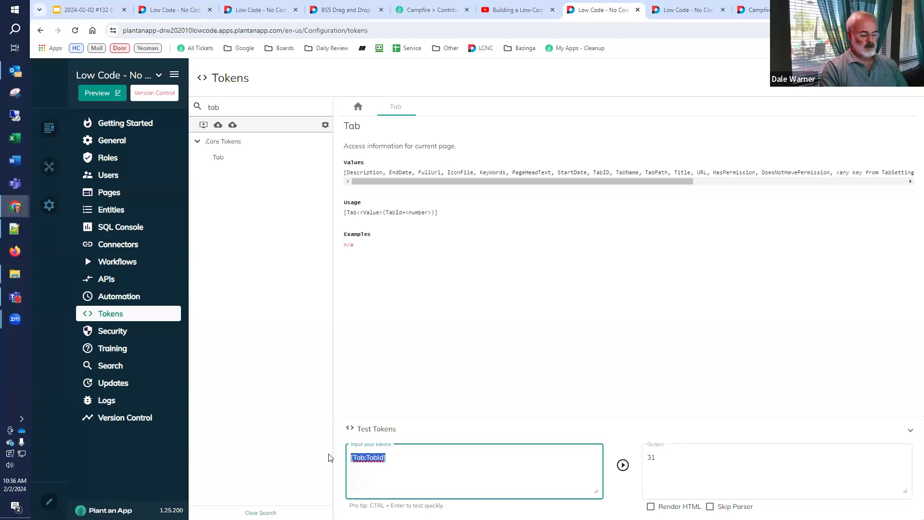
Step: Paste a copy of the ModuleID console.log statement as the third line of the Campfire 132 form's initialization scripts
left_click(753, 10)
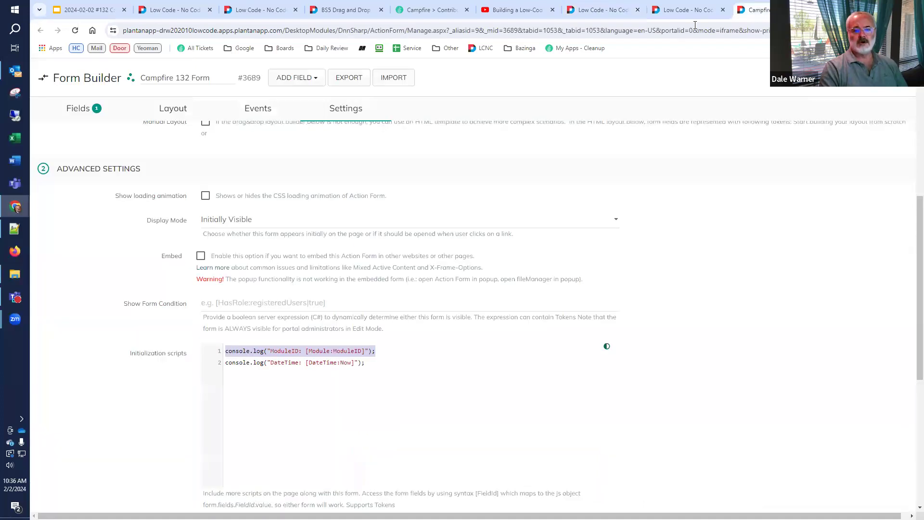
left_click(394, 382)
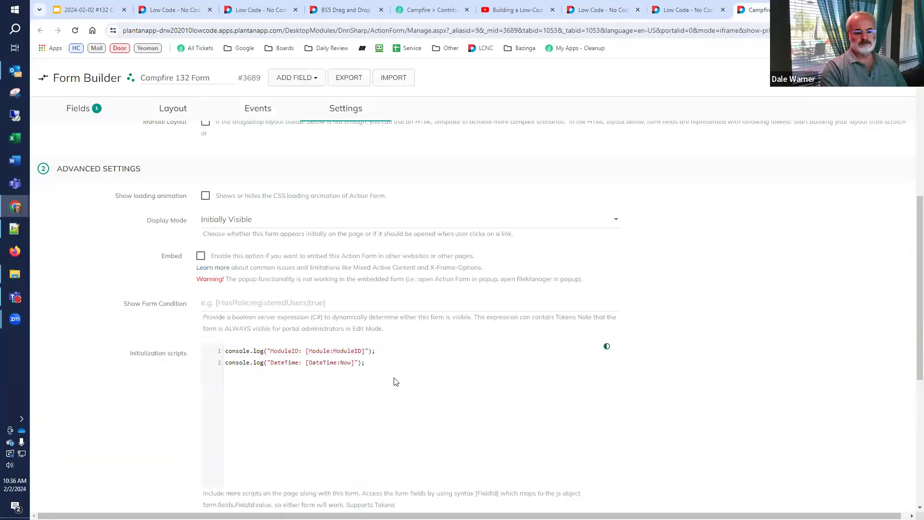
key("Return")
key("super+v")
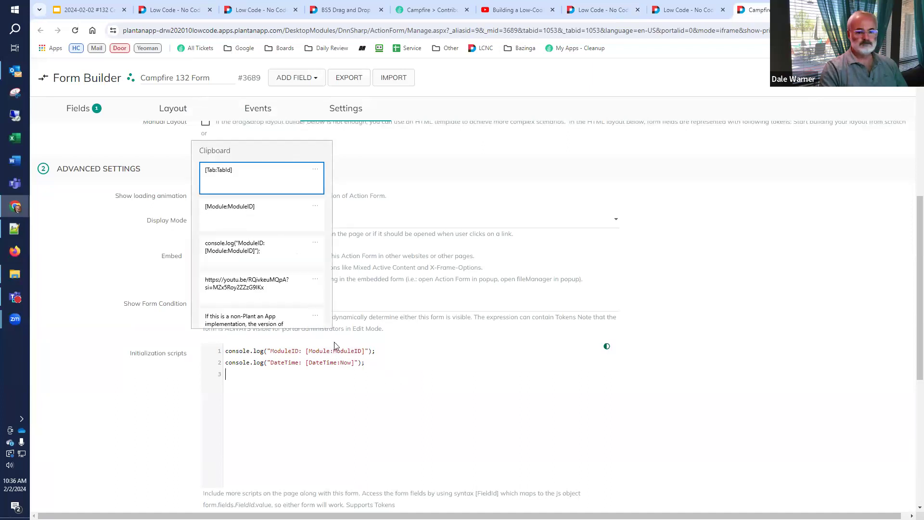
left_click(259, 254)
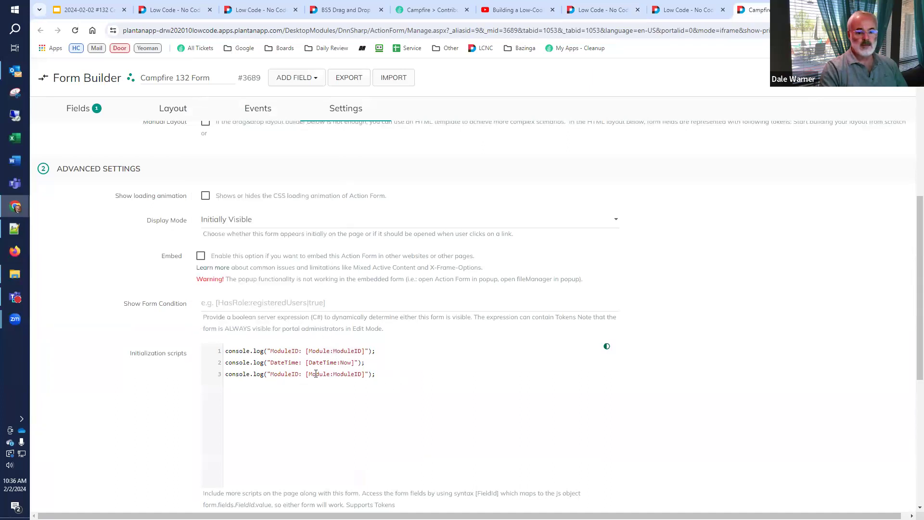
Step: Change the third initialization script line to console.log("TabID: [Tab:TabId]");
left_click(364, 374, "shift")
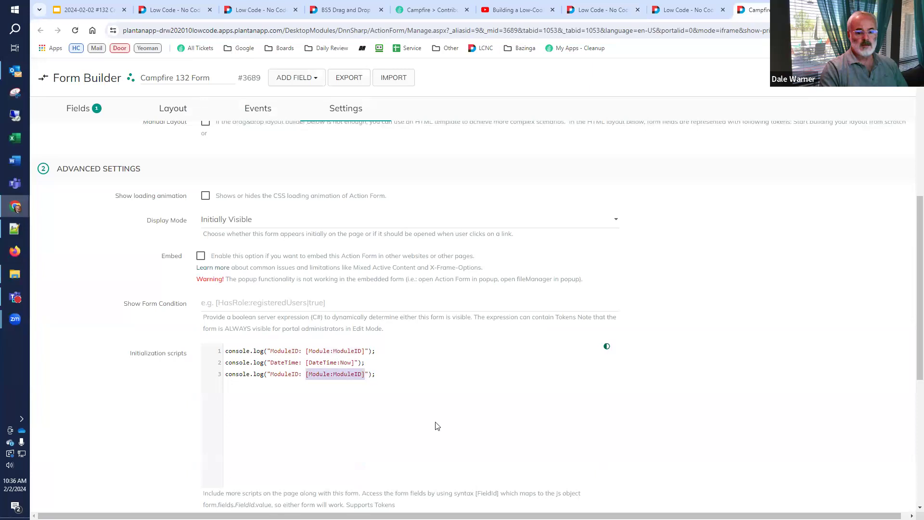
type("console.log(\"ModuleID: [Module:ModuleID]\");")
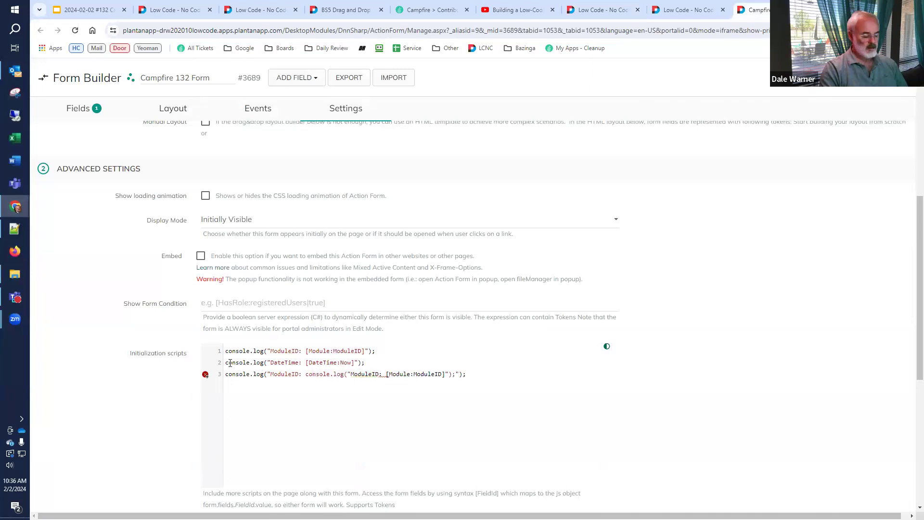
key("ctrl+z")
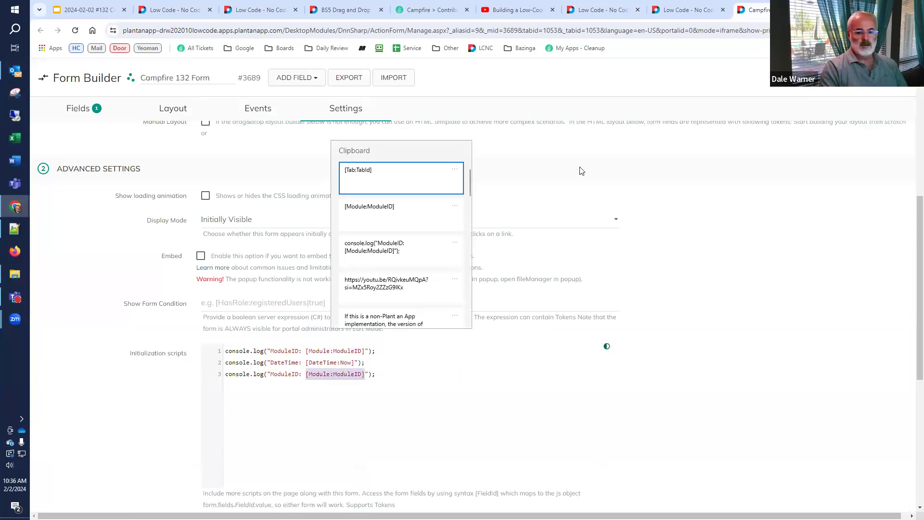
left_click(408, 188)
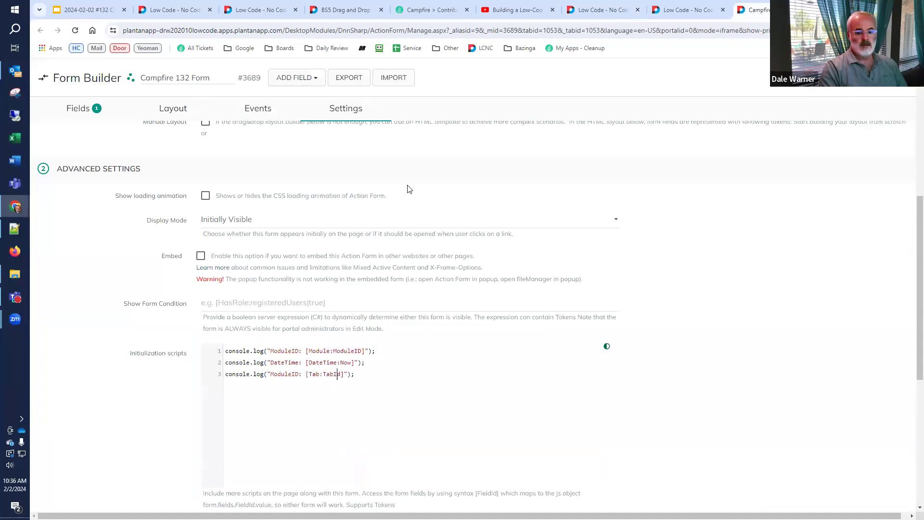
key("ctrl+shift+Left")
type("TabI")
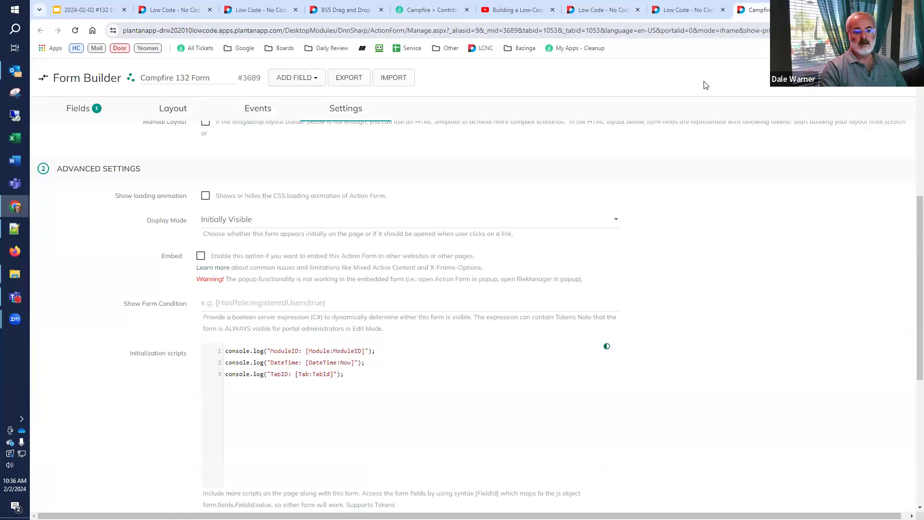
Step: Reload the test page to check the TabID value logged in the console
scroll(476, 289, "up", 7)
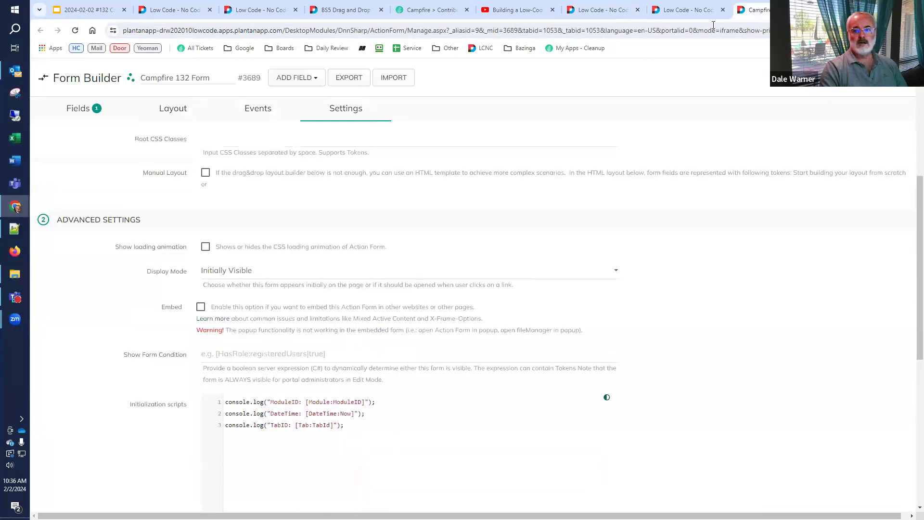
key("ctrl+shift+Tab")
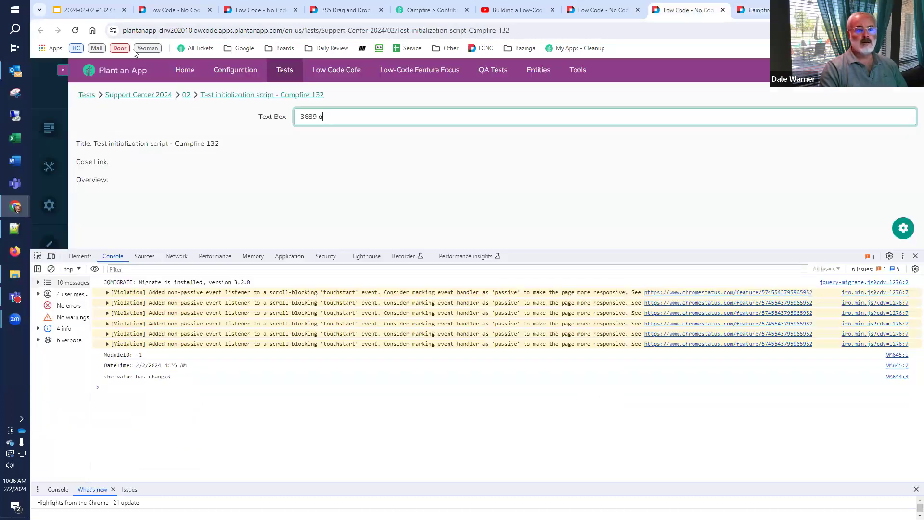
left_click(75, 30)
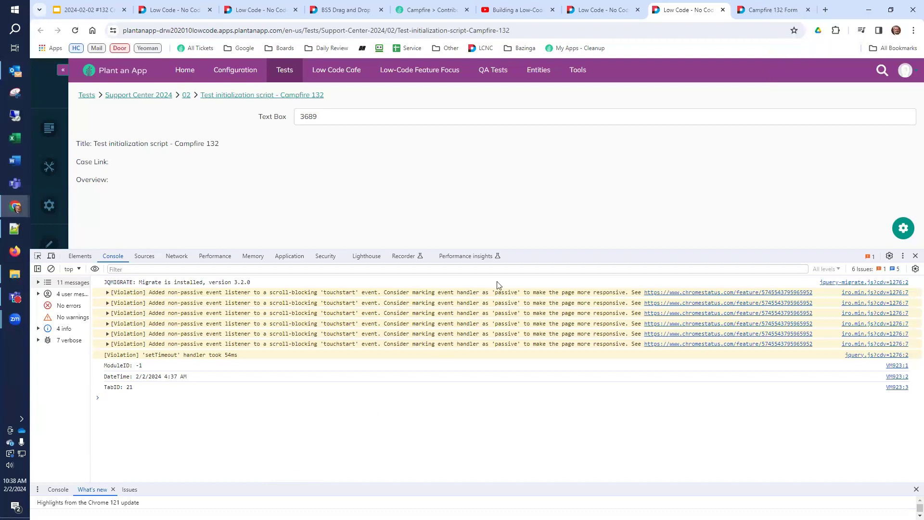
Step: Compare the test page's console output with the form's Initialization scripts setting and its help text
left_click(759, 10)
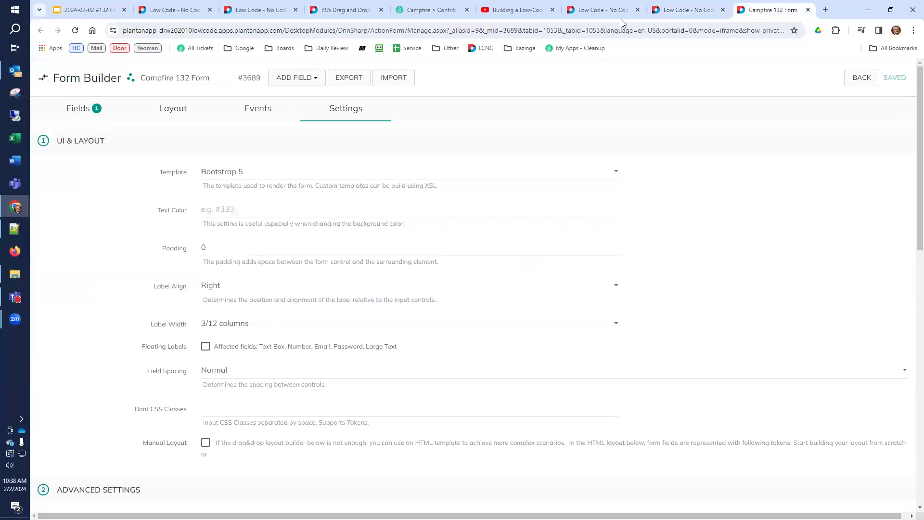
left_click(676, 10)
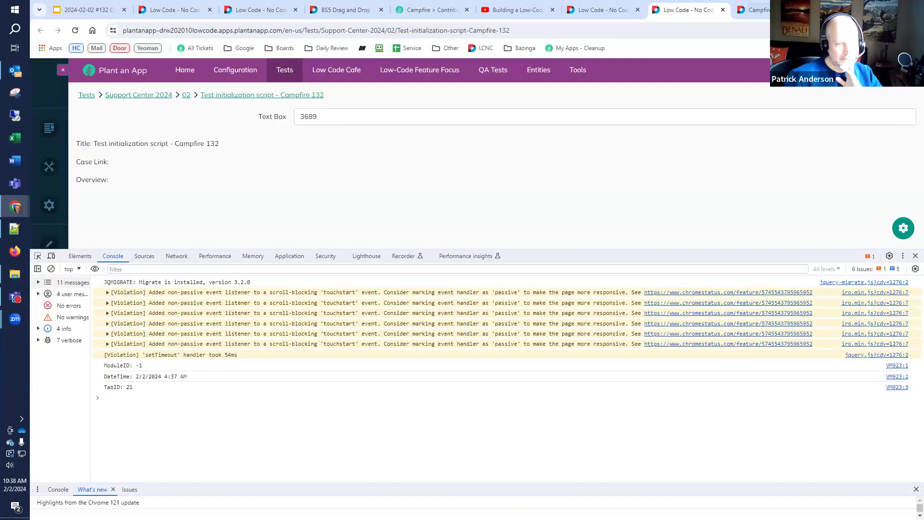
left_click(756, 9)
scroll(405, 399, "down", 6)
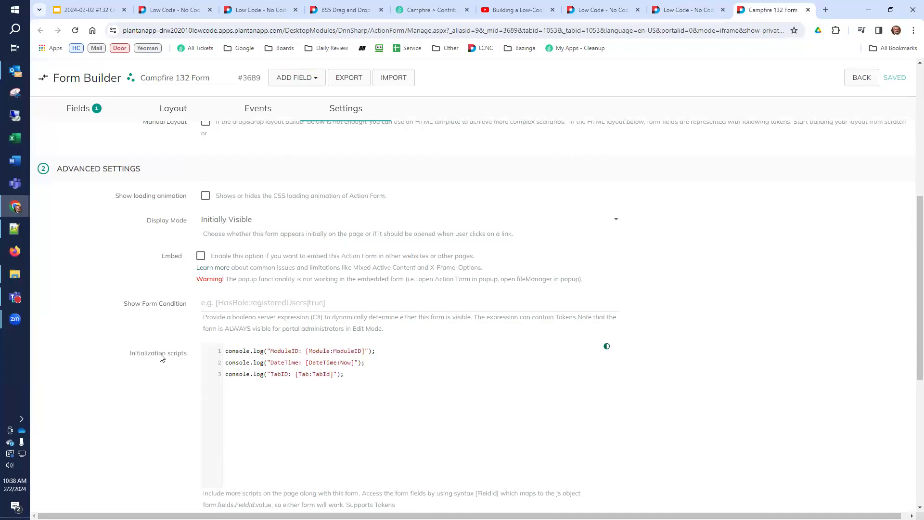
scroll(160, 356, "down", 2)
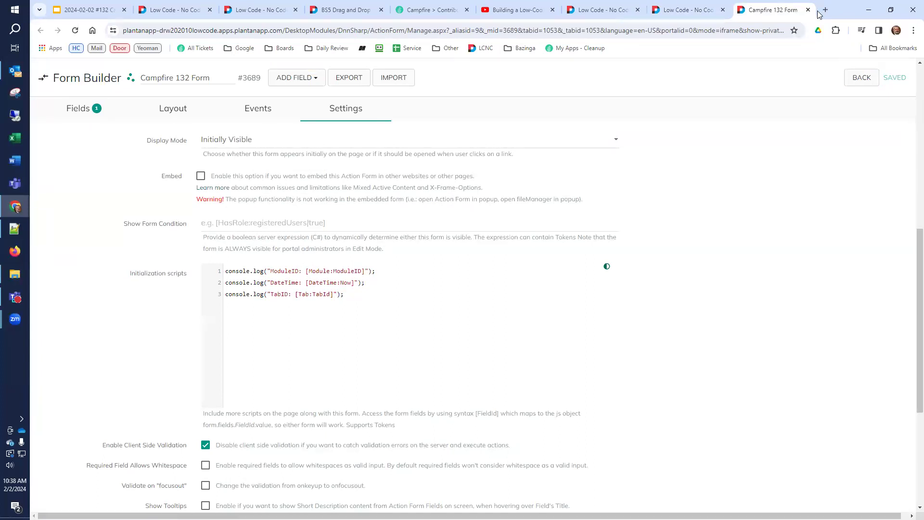
Step: Open the Plant an App YouTube channel in a new browser tab and search its videos for "moduleid"
key("ctrl+t")
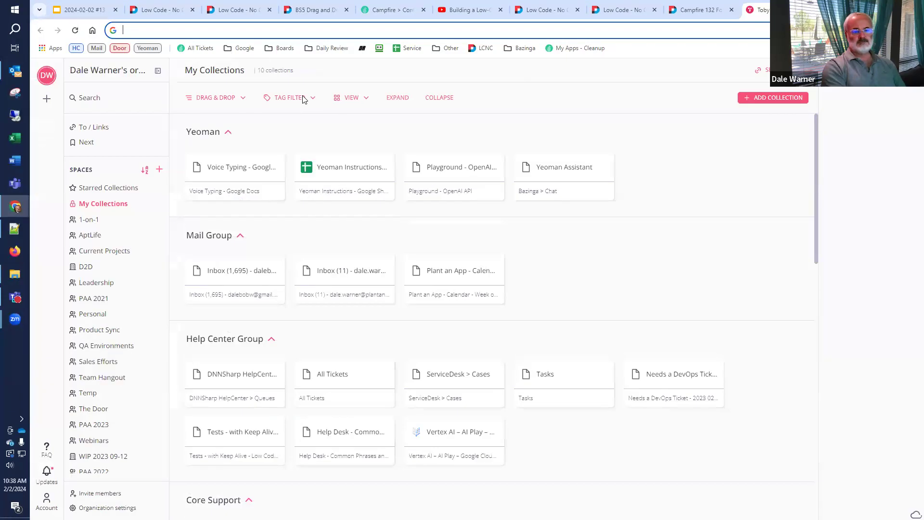
type("you")
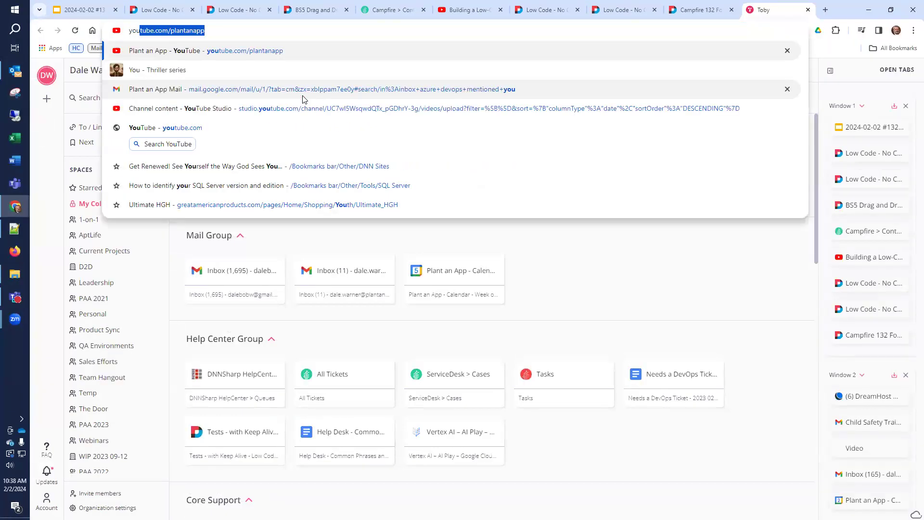
key("Return")
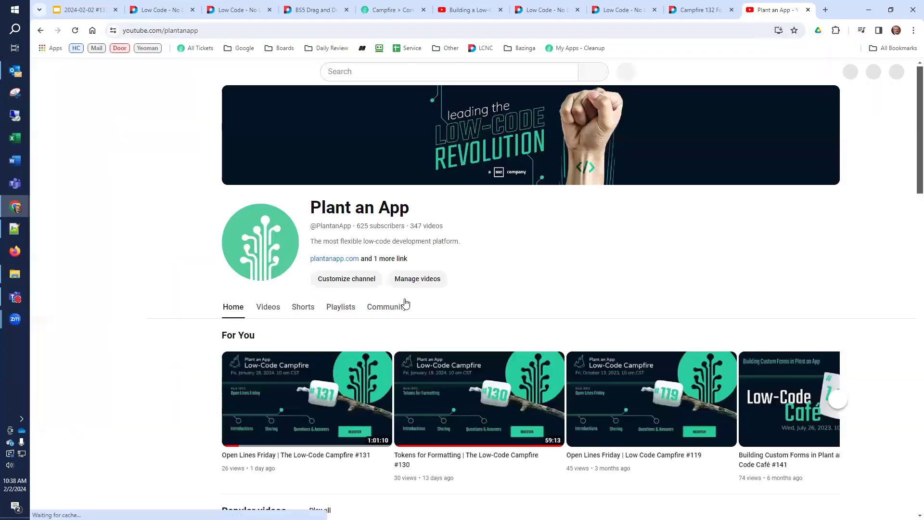
left_click(427, 311)
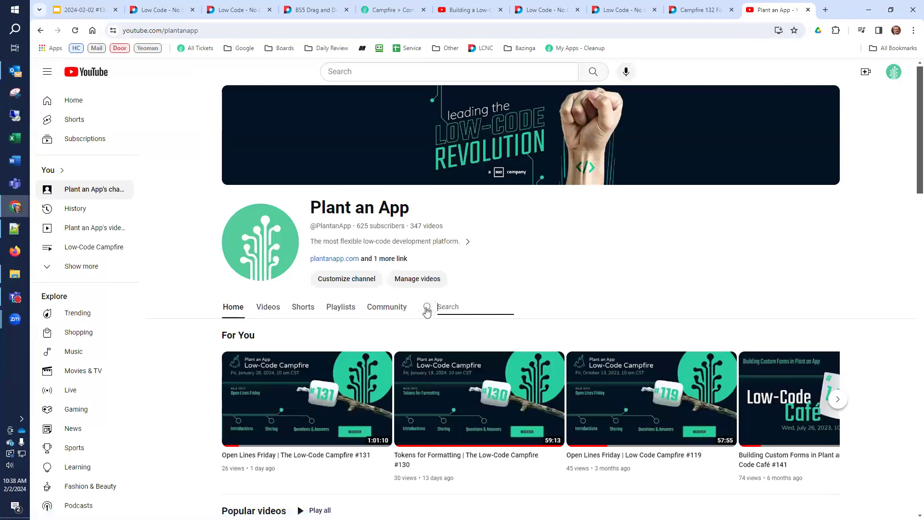
type("moduleid")
key("Return")
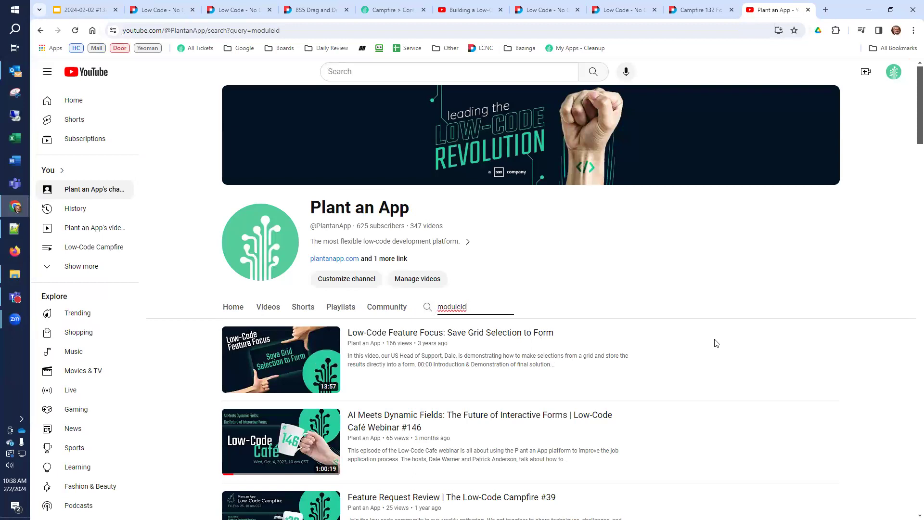
Step: Look through the channel's video results and refine the search to "moduleid initialization"
scroll(716, 343, "down", 3)
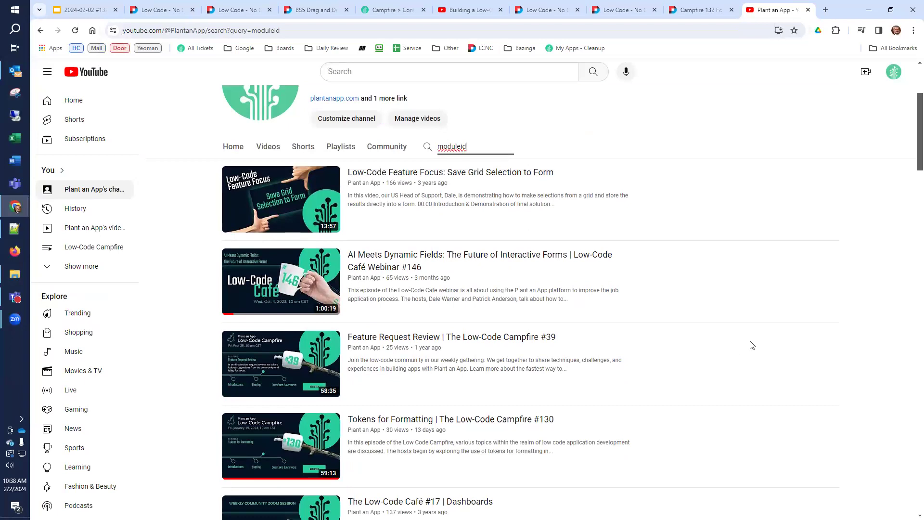
middle_click(772, 313)
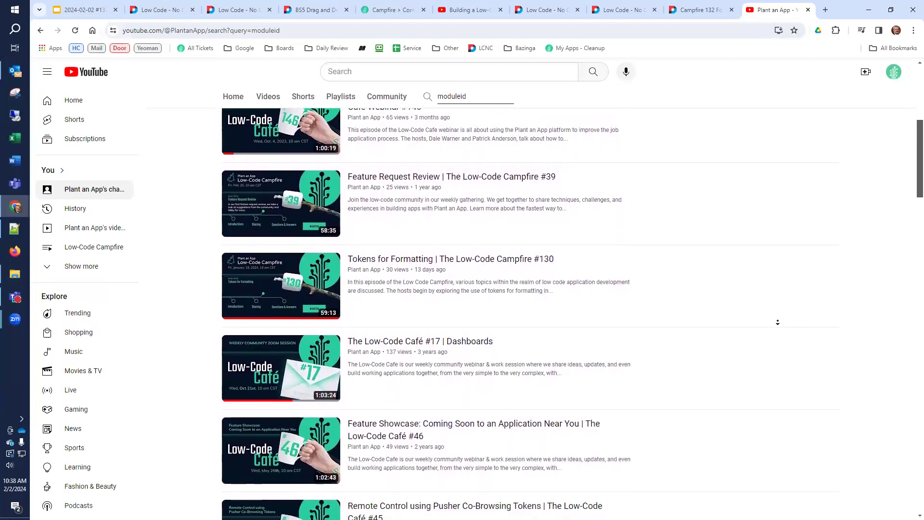
scroll(789, 251, "up", 5)
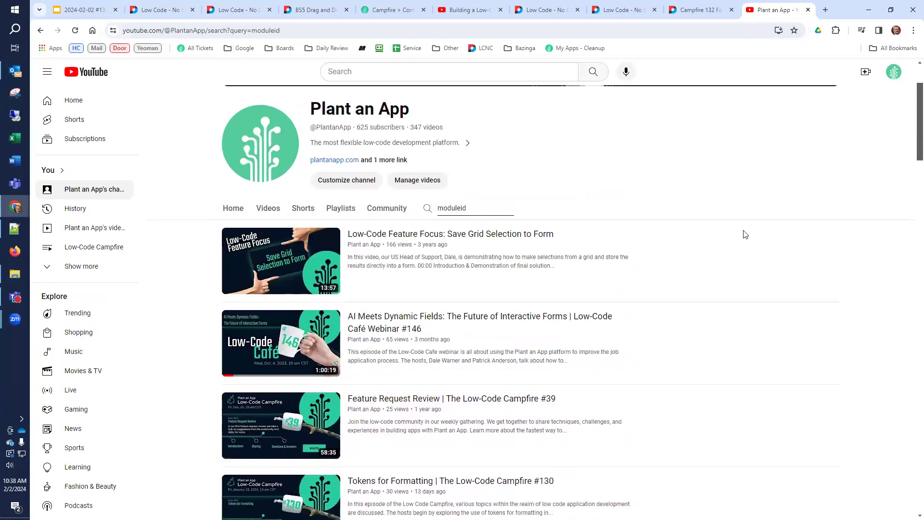
left_click(518, 212)
type("initialization")
key("Return")
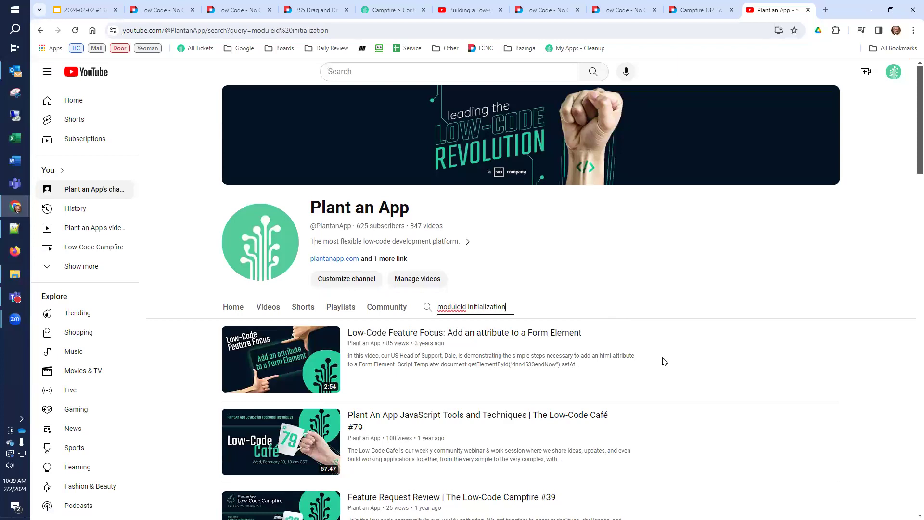
Step: Open the "Plant An App JavaScript Tools and Techniques | The Low-Code Café #79" video in a new tab and pause it
scroll(662, 364, "down", 3)
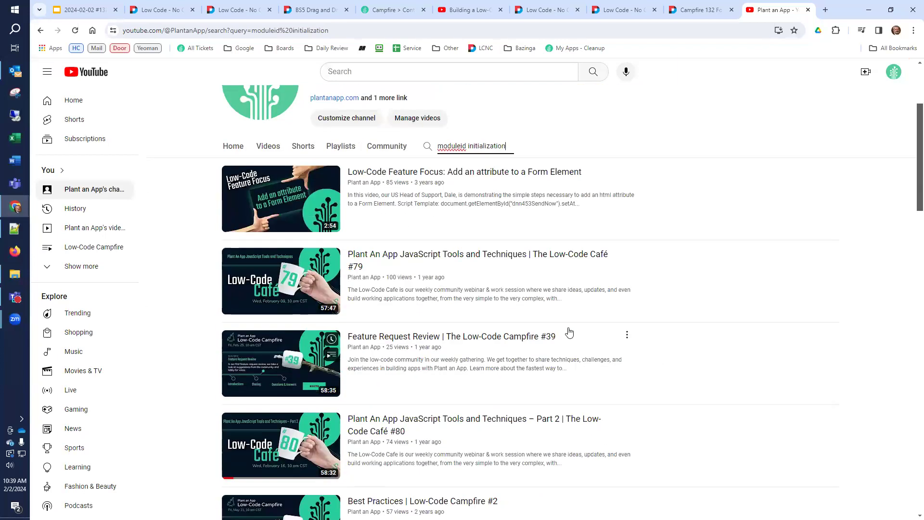
mouse_move(532, 264)
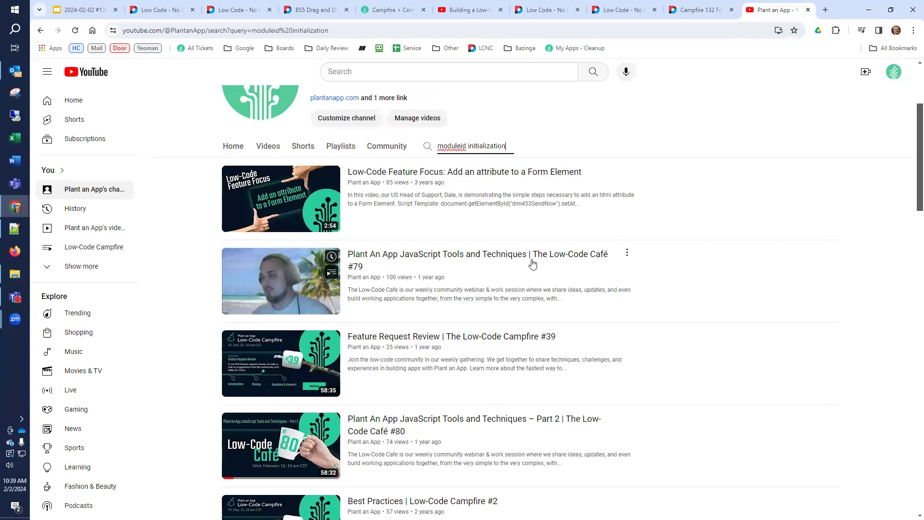
right_click(479, 259)
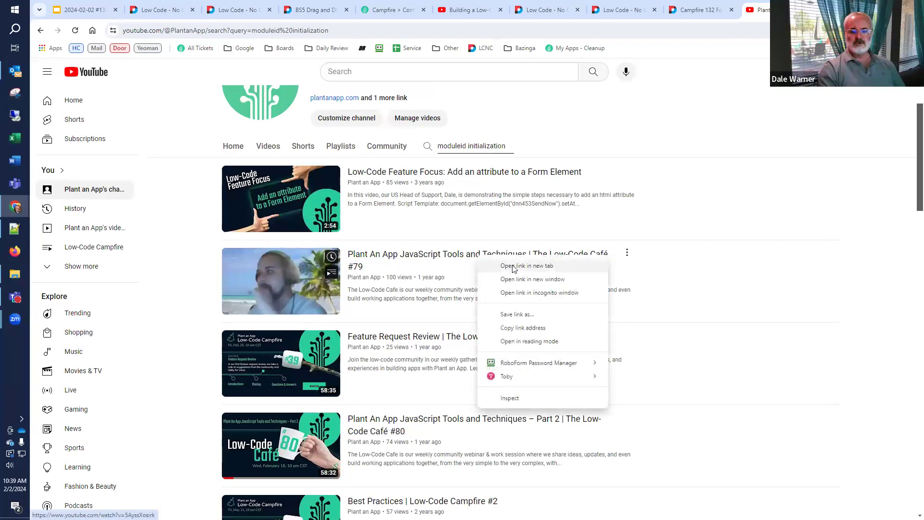
left_click(505, 264)
key("ctrl+Tab")
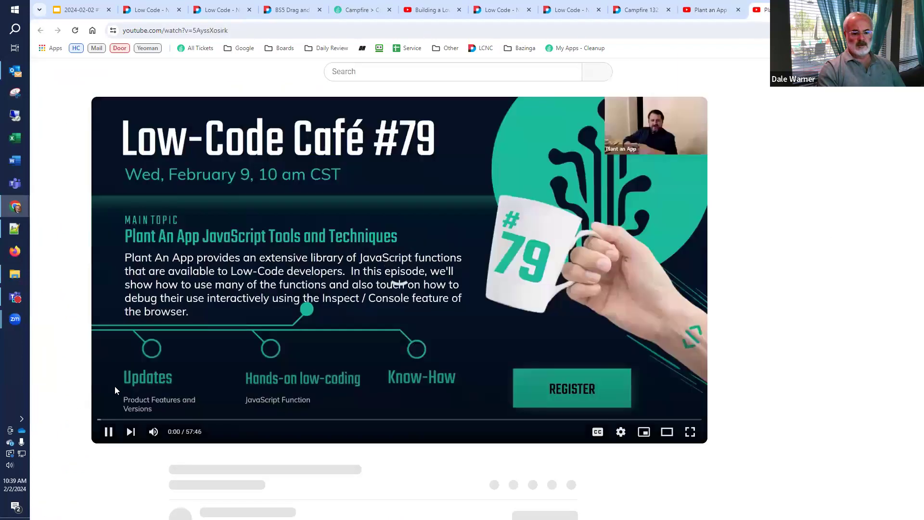
scroll(150, 385, "down", 2)
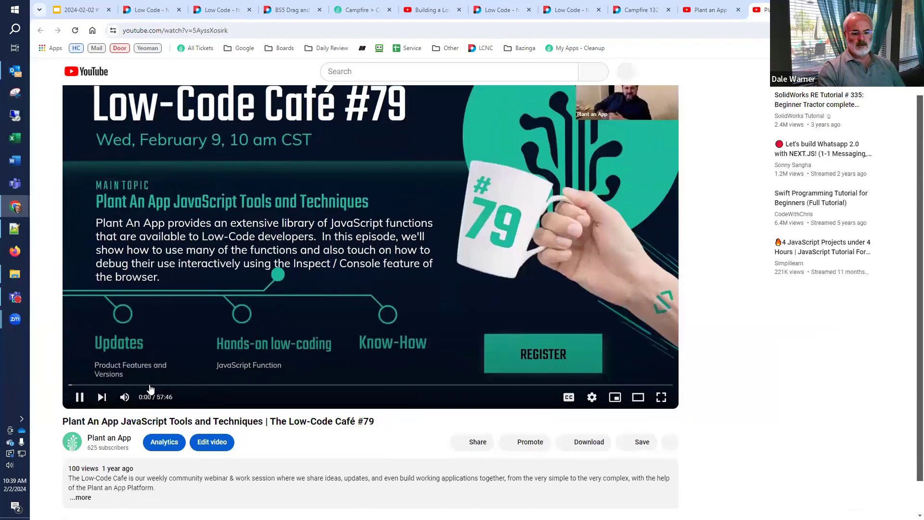
left_click(79, 360)
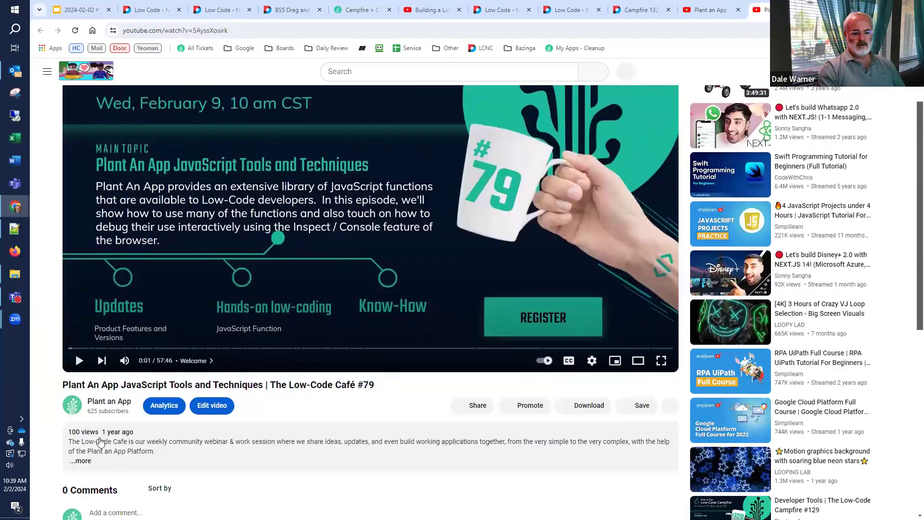
Step: Expand the Café #79 video description, search it for "moduleid", and read through its chapter list
left_click(101, 439)
scroll(101, 438, "down", 5)
key("ctrl+f")
type("moduleid")
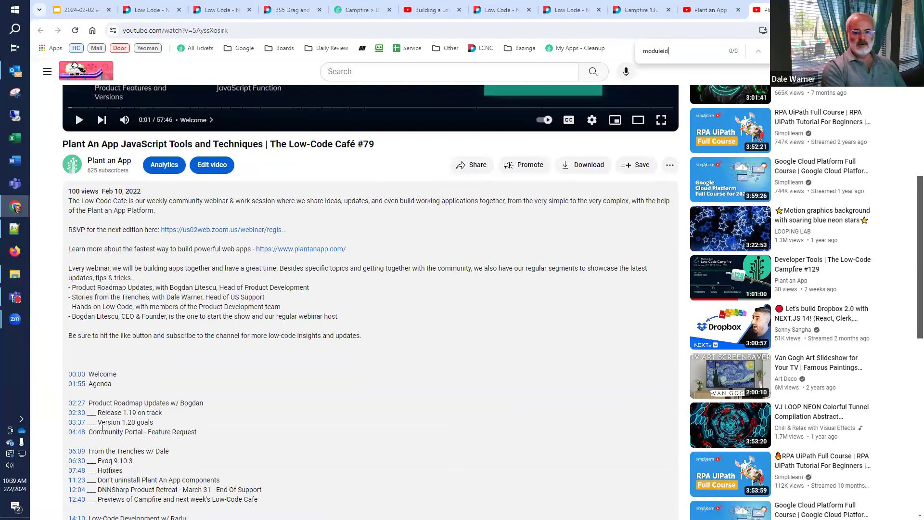
key("ctrl+a")
key("BackSpace")
scroll(102, 428, "down", 3)
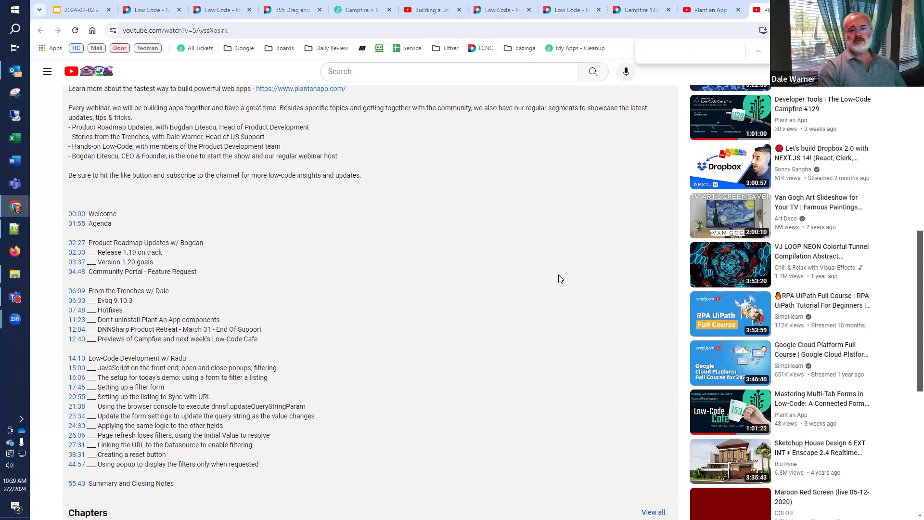
Step: Return to the Campfire 132 Form settings and highlight the [Module:ModuleID] token in the Initialization scripts
left_click(707, 10)
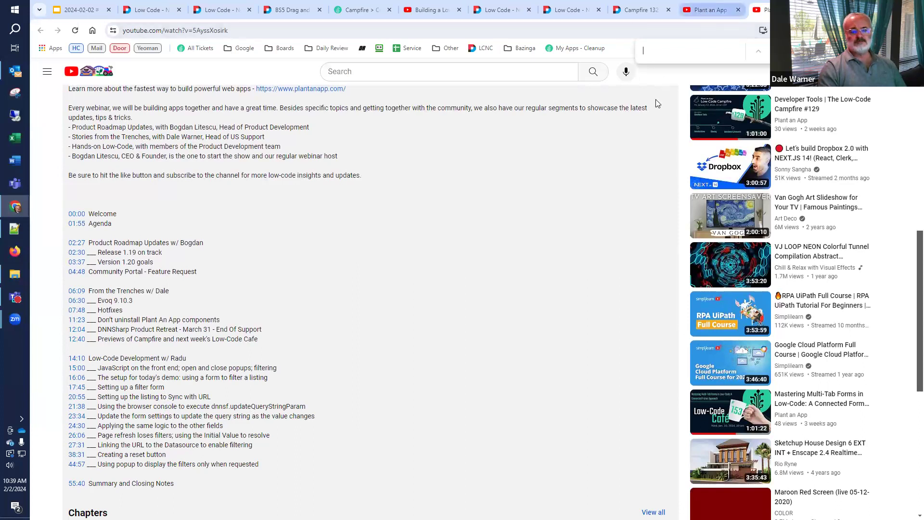
left_click(640, 9)
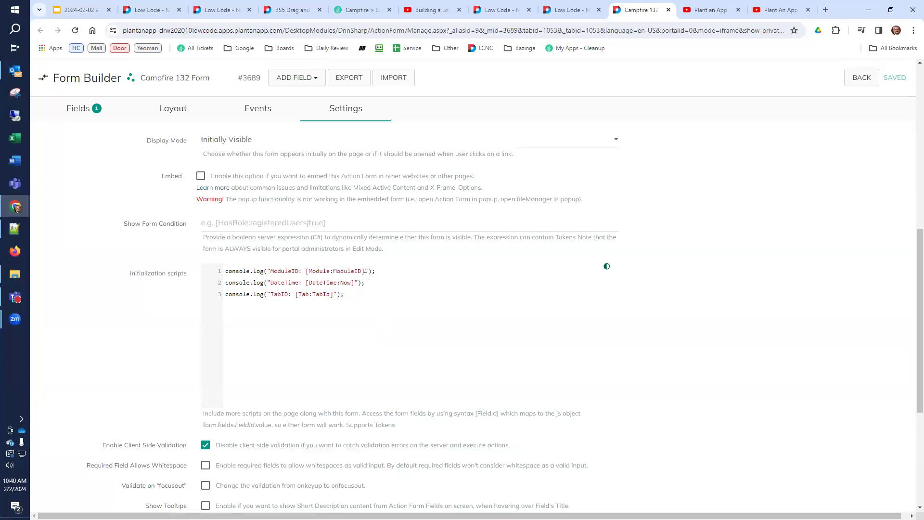
left_click_drag(364, 272, 308, 270)
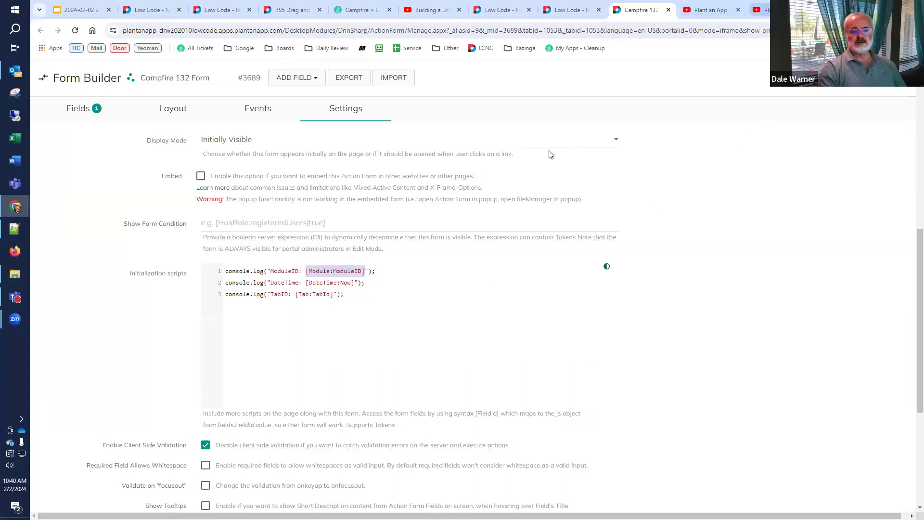
Step: Close the YouTube channel search tab and the Café #79 video tab
left_click(704, 11)
left_click(704, 10)
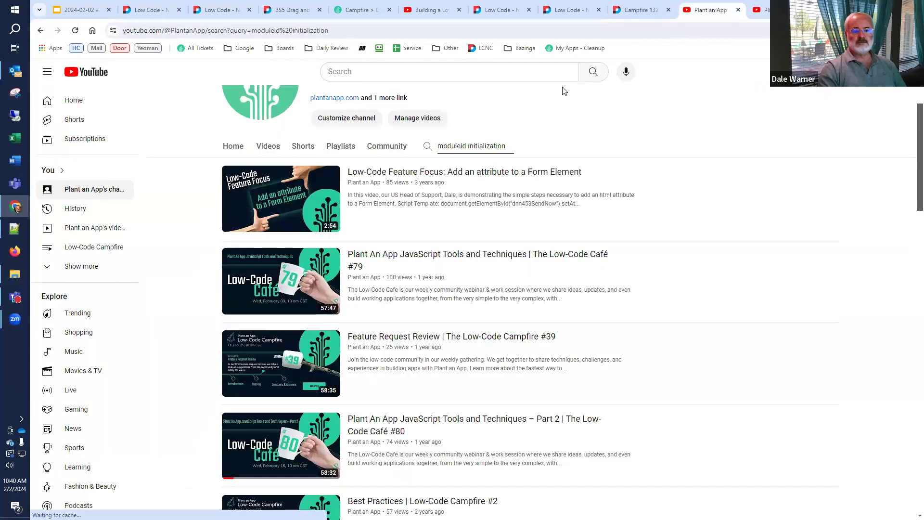
left_click(738, 10)
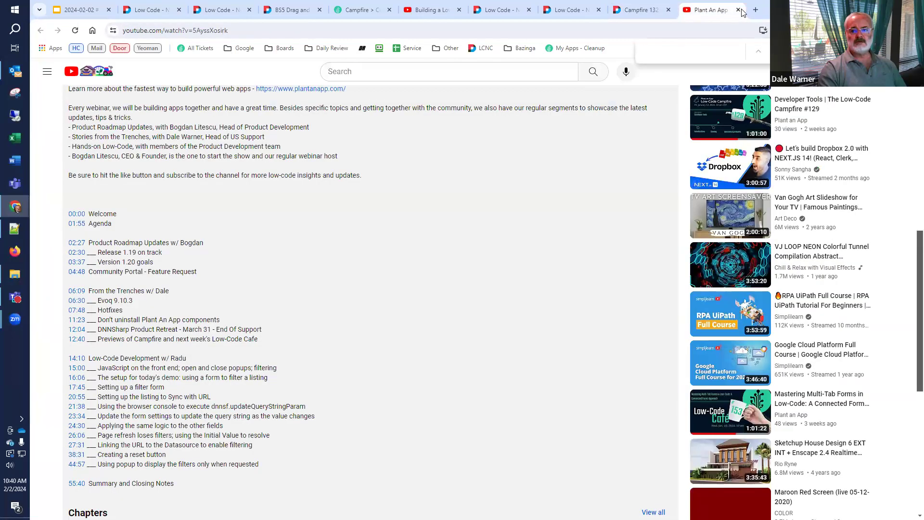
left_click(738, 11)
Step: Go back to the Tokens page, filter the token list by "mod", and clear the filter again
left_click(655, 11)
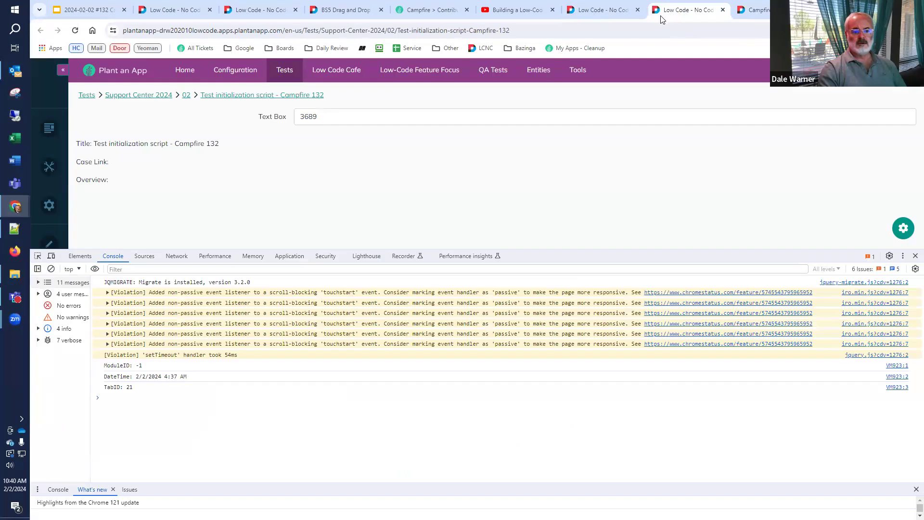
left_click(602, 11)
double_click(214, 107)
type("mod")
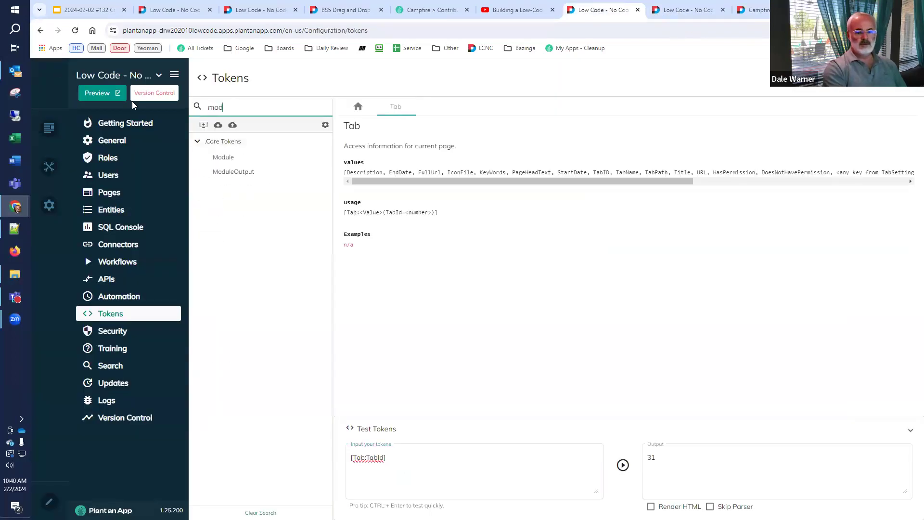
key("ctrl+a")
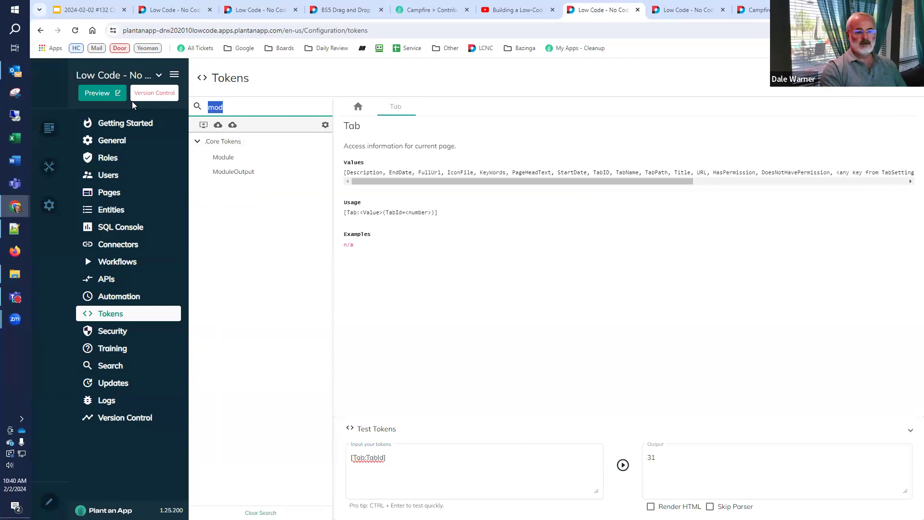
key("BackSpace")
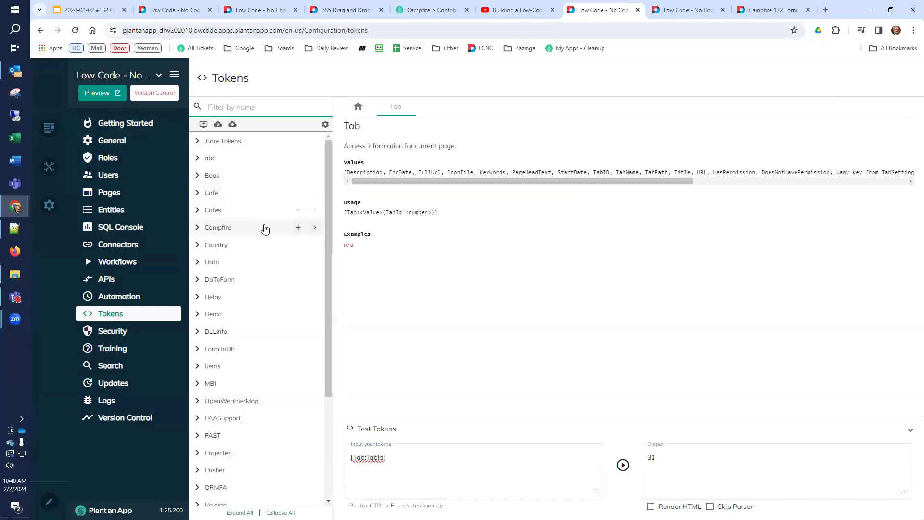
Step: Start a new token named ModuleId in the Campfire namespace
left_click(223, 233)
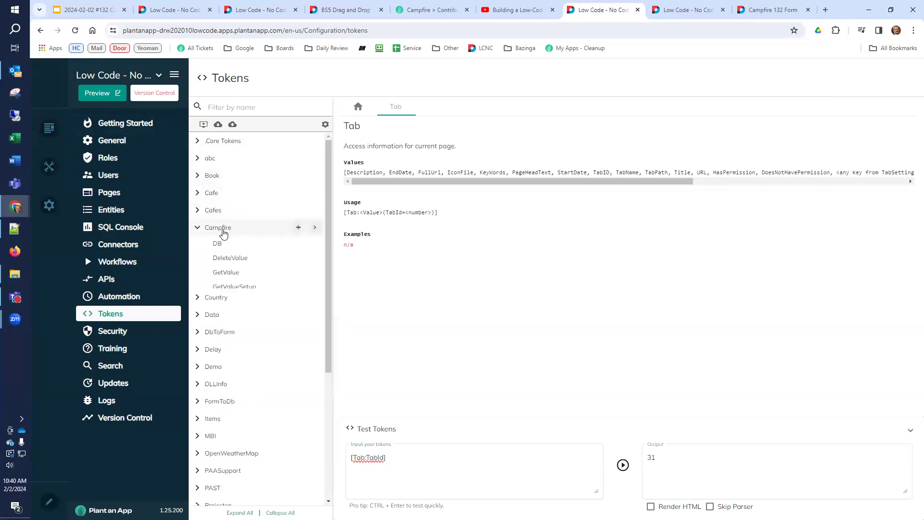
left_click(299, 228)
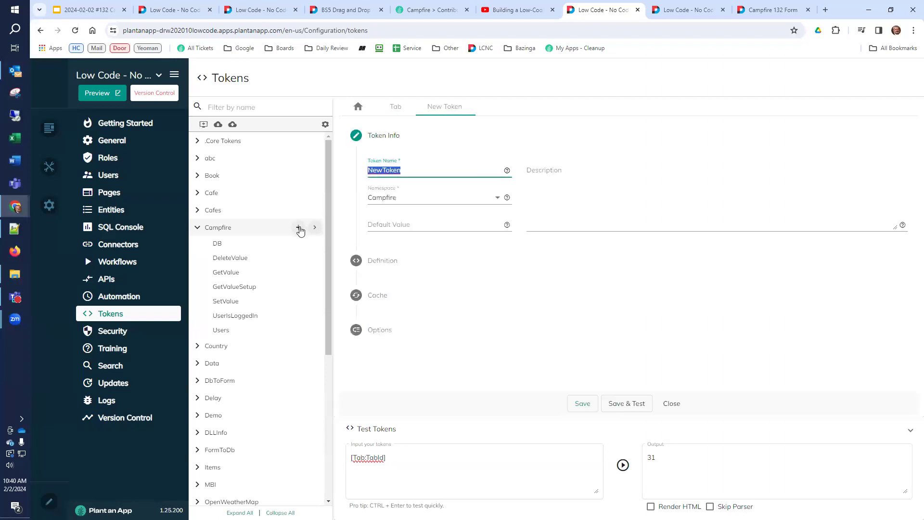
type("ModuleId")
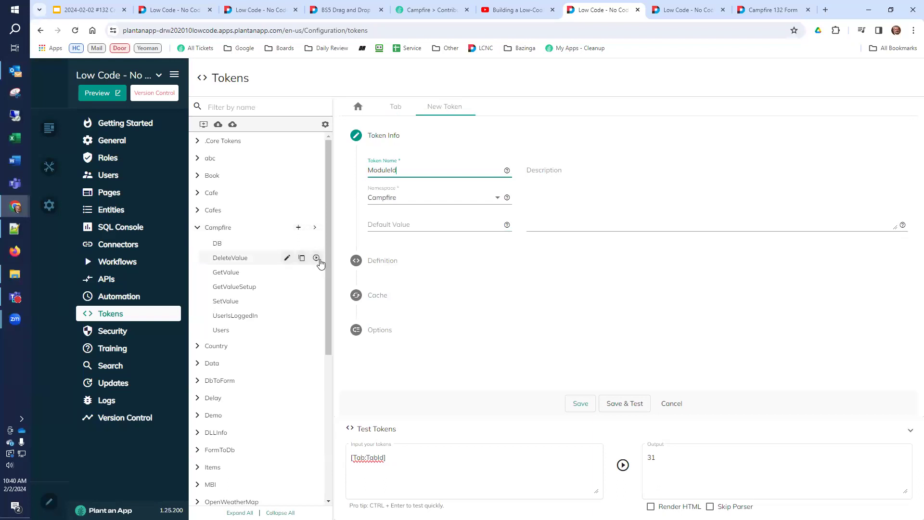
Step: Define the token as a Constant with content [Module:ModuleID], enable Evaluate Tokens, and save and test it
left_click(396, 270)
left_click(463, 219)
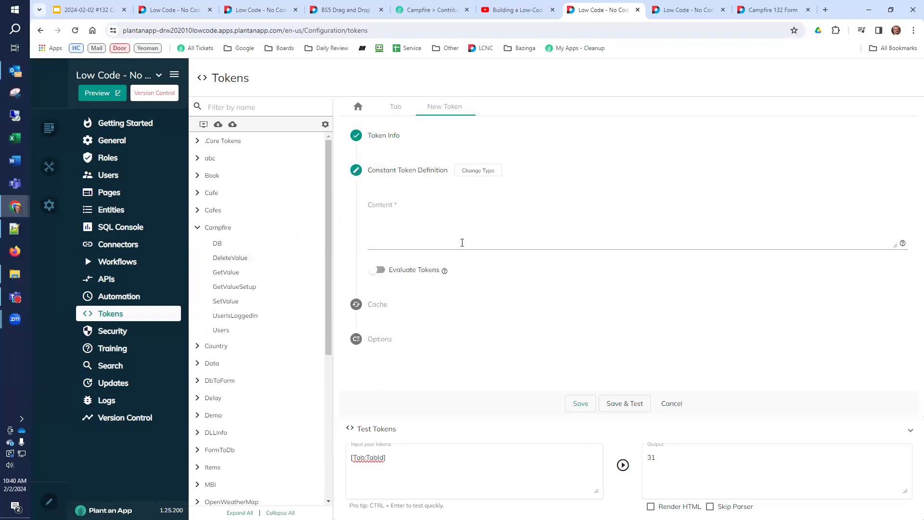
left_click(457, 233)
type("[Module:ModuleID]")
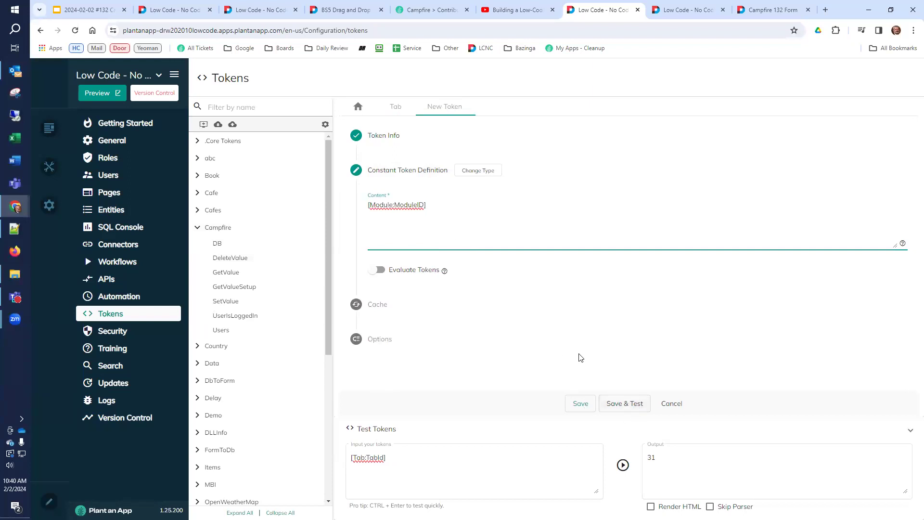
left_click(615, 408)
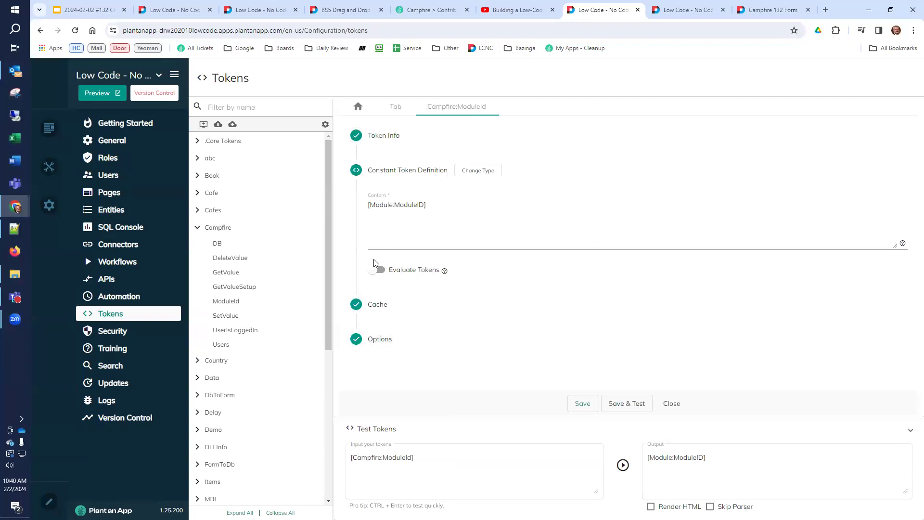
left_click(377, 270)
left_click(625, 404)
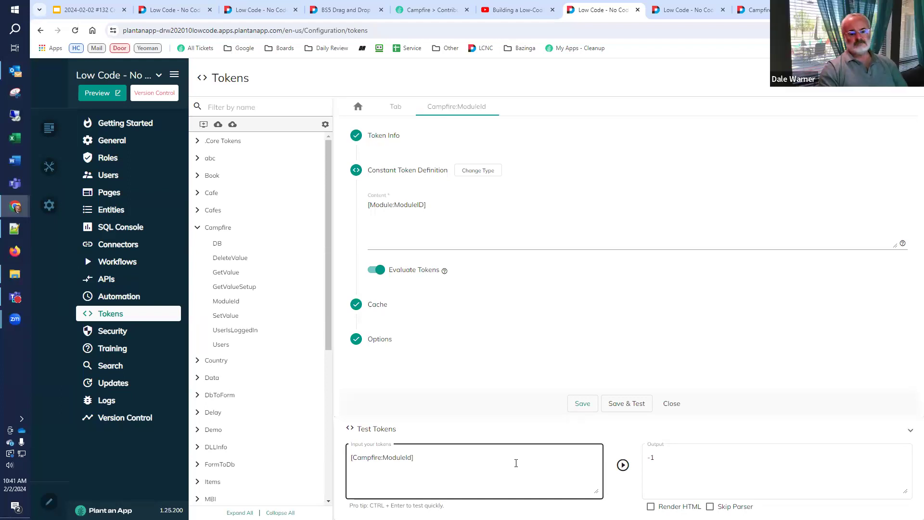
Step: Copy the [Campfire:ModuleId] token into a new line below the TabID log in the form's Initialization scripts
left_click_drag(452, 458, 331, 451)
key("ctrl+c")
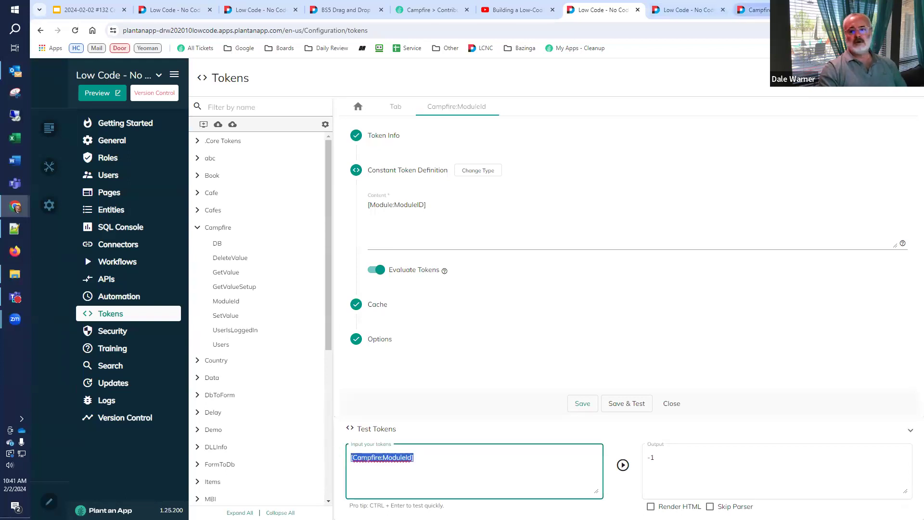
left_click(753, 11)
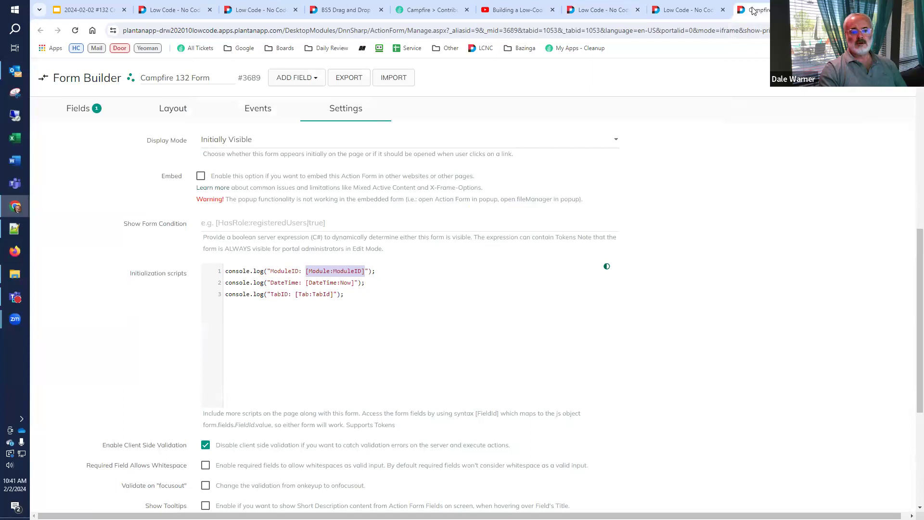
left_click(354, 294)
key("Return")
key("ctrl+v")
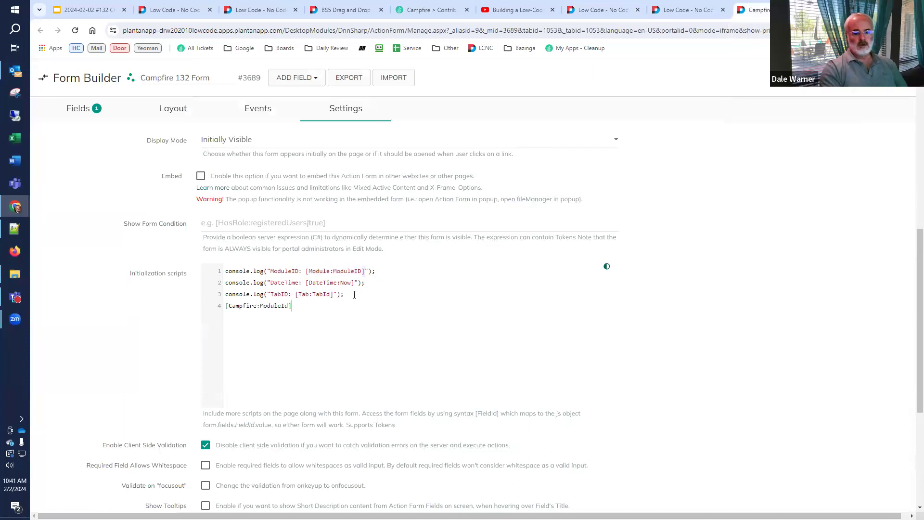
Step: Duplicate the TabID console.log line directly below itself and remove the [Tab:TabId] token from the copy
triple_click(354, 294)
key("ctrl+c")
left_click(355, 295)
key("Return")
key("ctrl+v")
key("Left")
key("Left")
key("ctrl+shift+Left")
key("ctrl+shift+Left")
key("ctrl+shift+Left")
key("ctrl+shift+Left")
key("BackSpace")
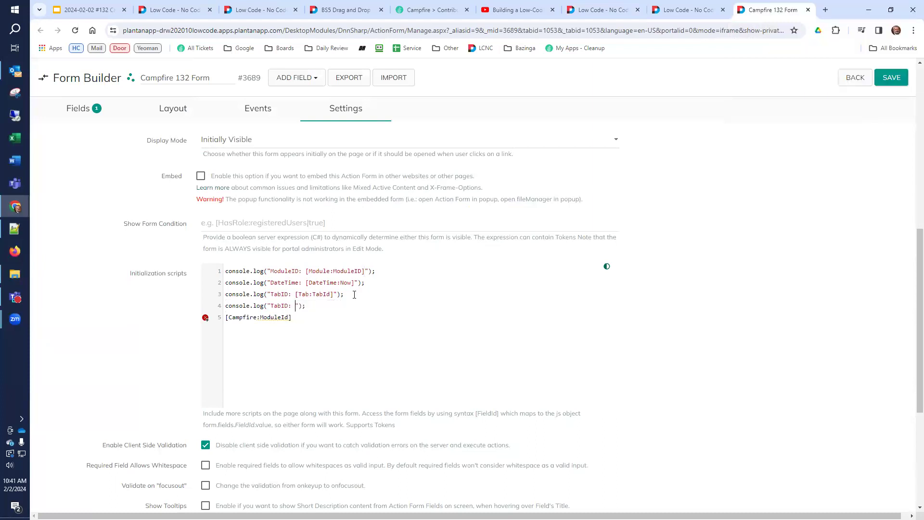
Step: Complete the copied line as console.log("ModuleId indirect: [Campfire:ModuleId]");, remove the leftover token line, and save the form
key("ctrl+space")
left_click(338, 336)
double_click(277, 305)
type("ModuleId indirect")
key("shift+Home")
key("BackSpace")
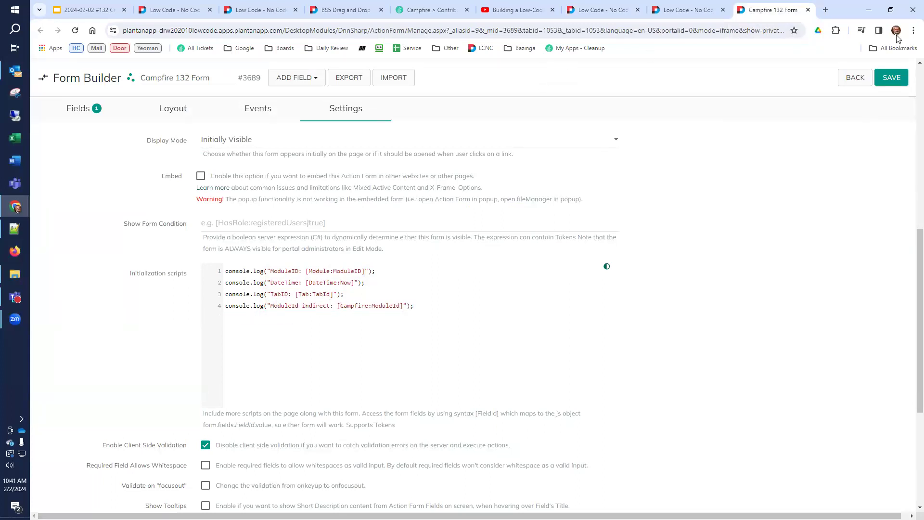
left_click(898, 77)
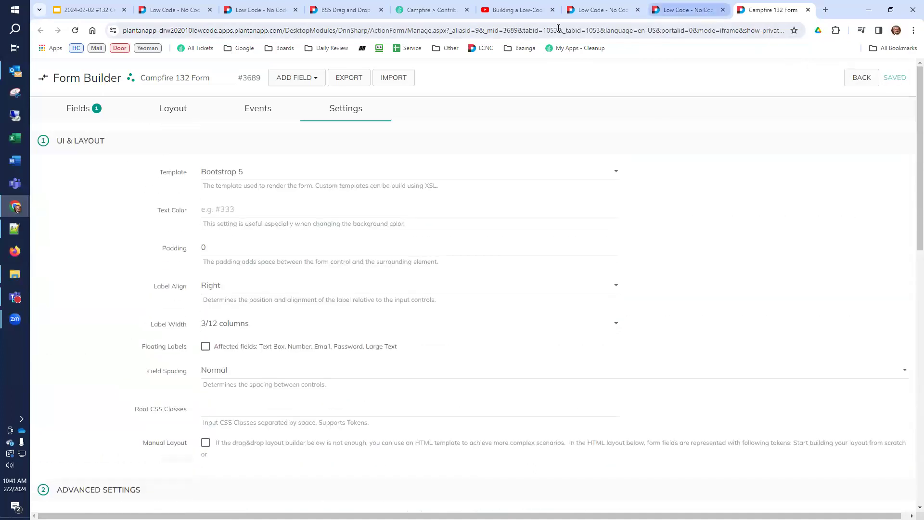
Step: Reload the test page to check the "ModuleId indirect" value logged in the console
left_click(706, 12)
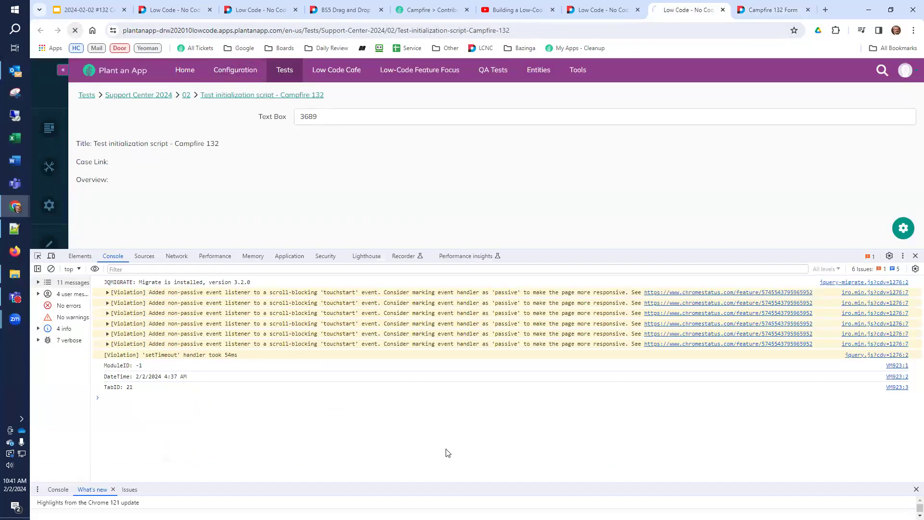
key("F5")
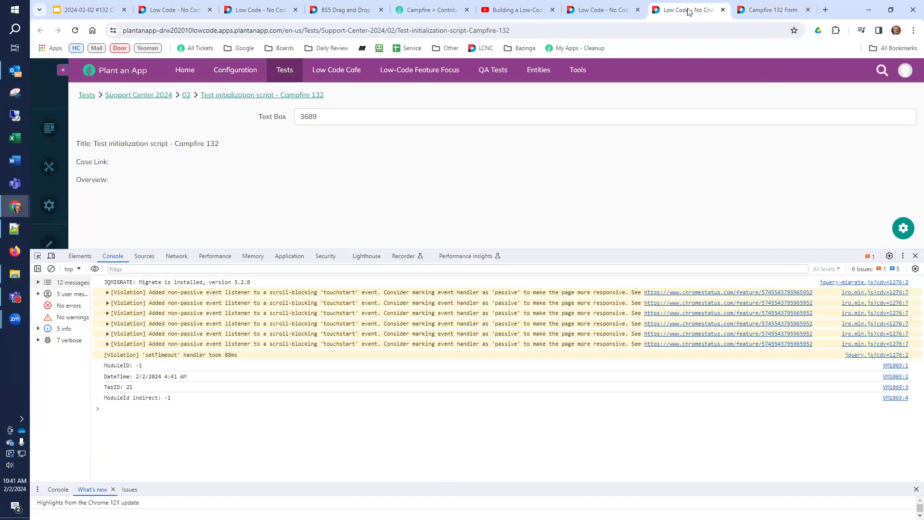
Step: Close the Campfire 132 Form builder tab and the test page tab to get back to the Tokens page
left_click(757, 14)
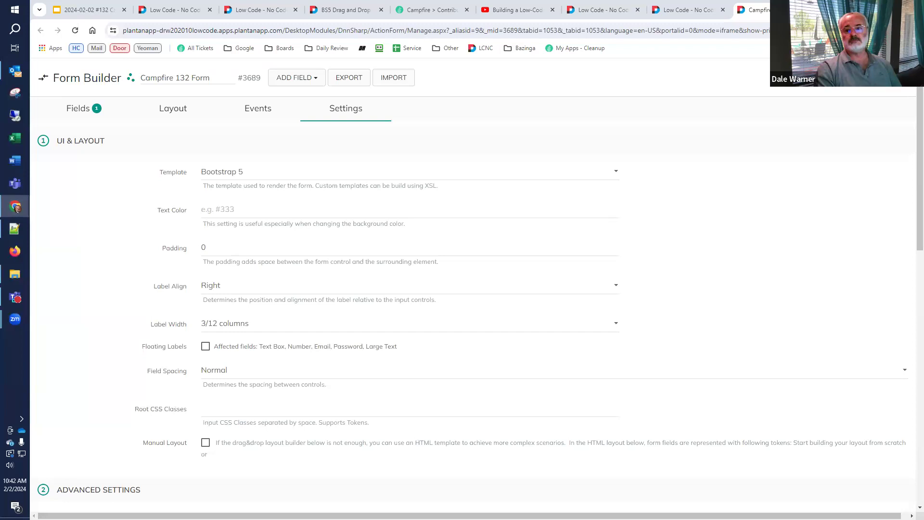
key("ctrl+w")
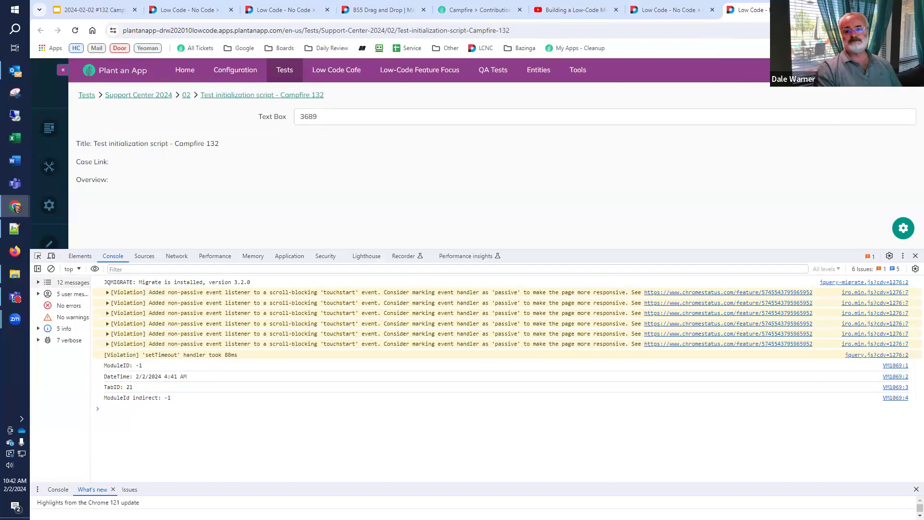
key("ctrl+w")
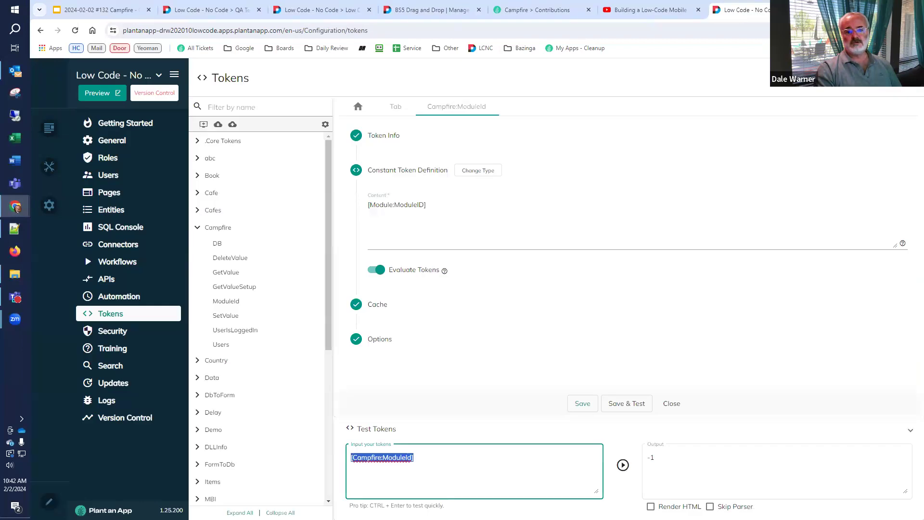
Step: Close the Tokens page and the YouTube video page, and return to the #132 Campfire presentation
key("ctrl+w")
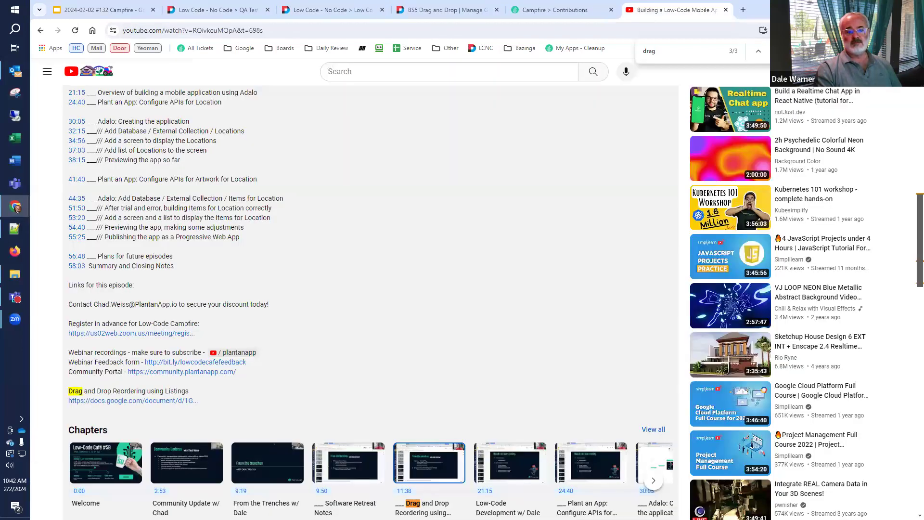
left_click(726, 10)
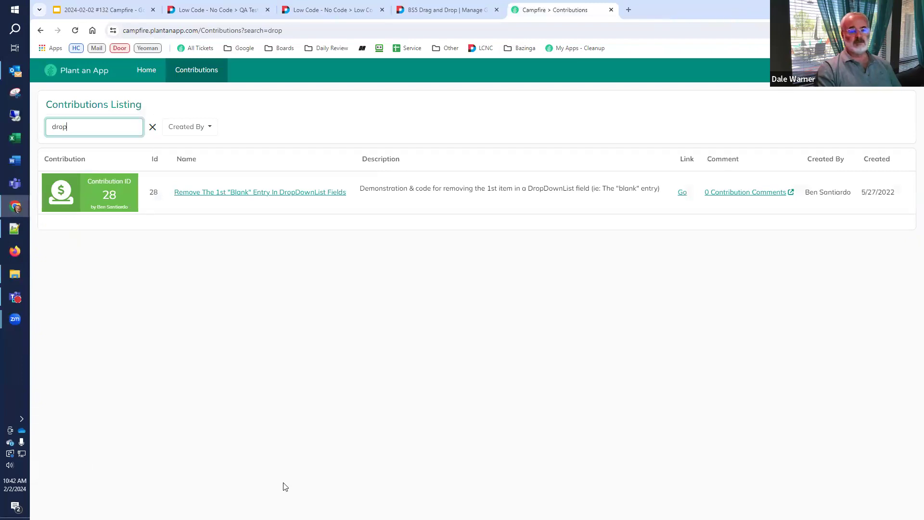
left_click(77, 9)
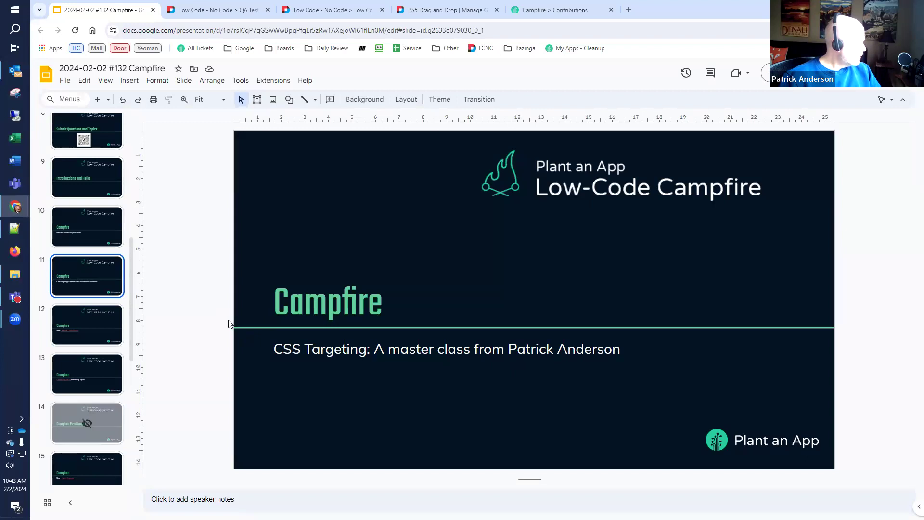
Step: Open the Plant an App Campfire website in a new browser tab and go to its contributions listing
left_click(629, 10)
type("camp")
key("Return")
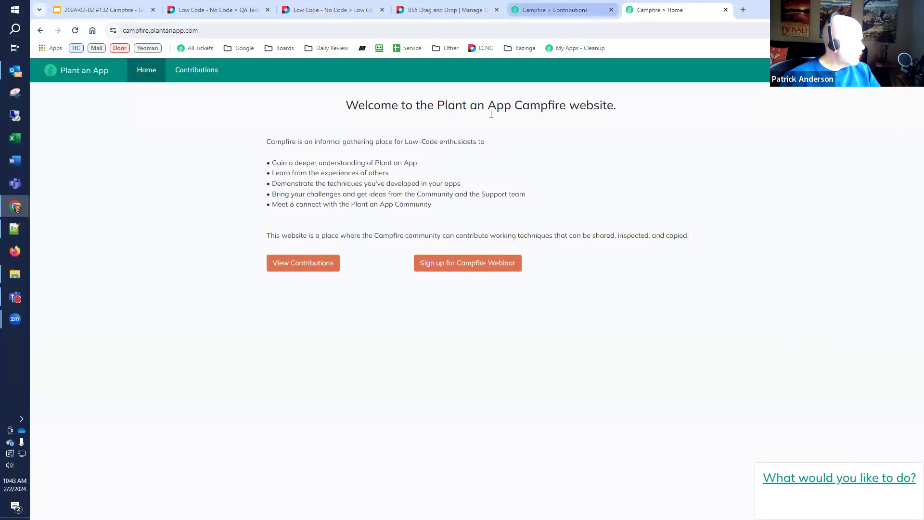
left_click(288, 269)
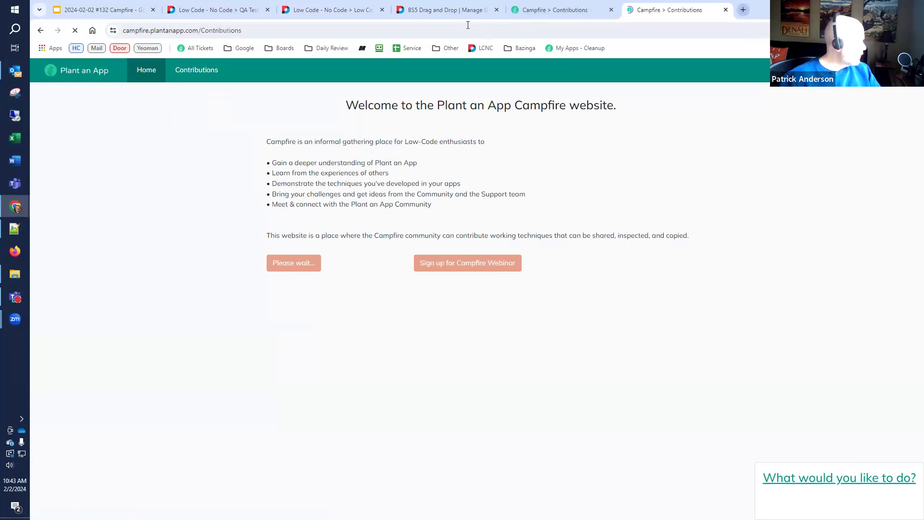
Step: Open the Community Portal in a new browser tab and load the forum question whose qid is 1618
left_click(743, 9)
type("comm")
key("Return")
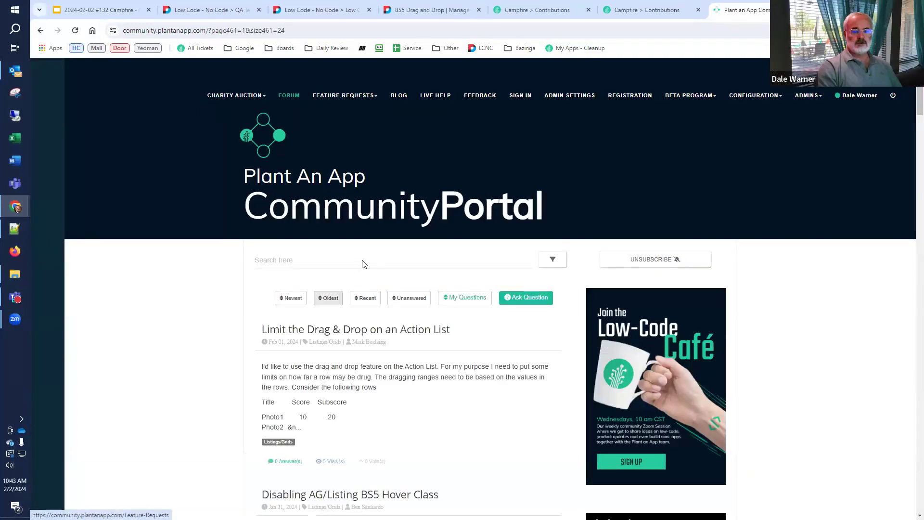
left_click(345, 331)
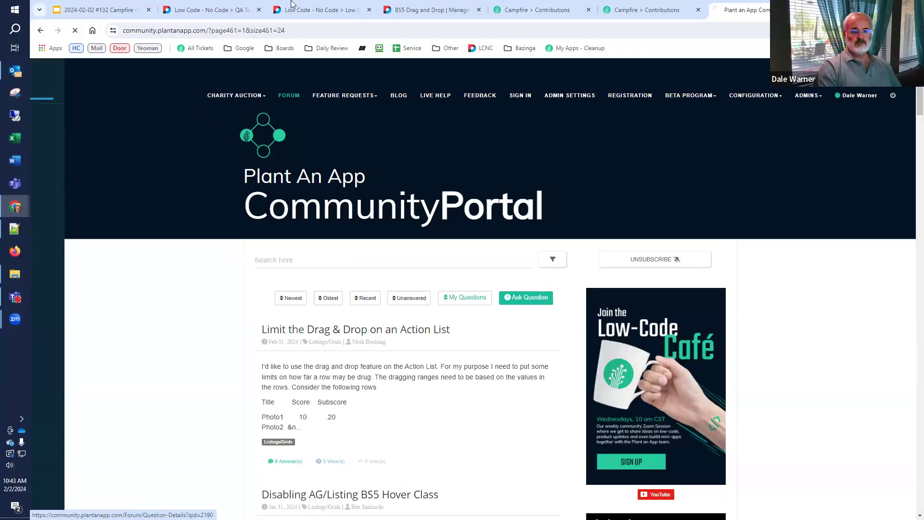
double_click(306, 30)
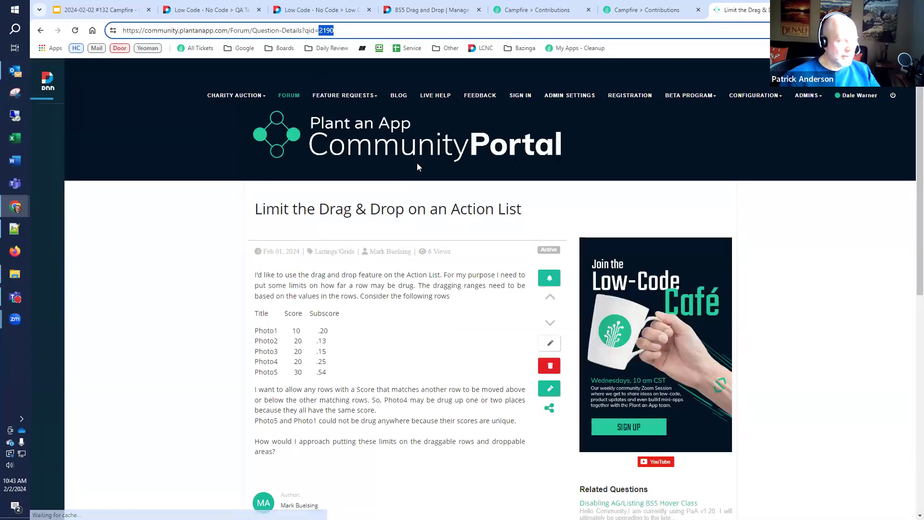
type("1618")
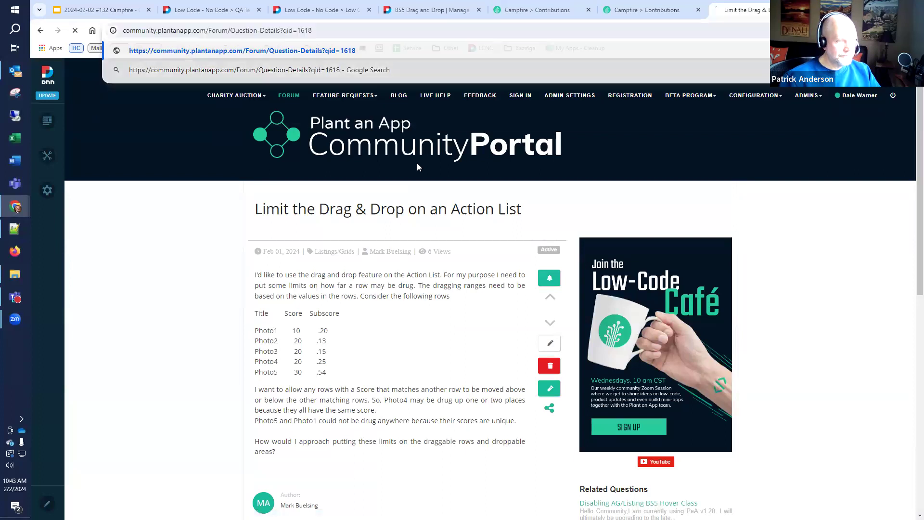
key("Return")
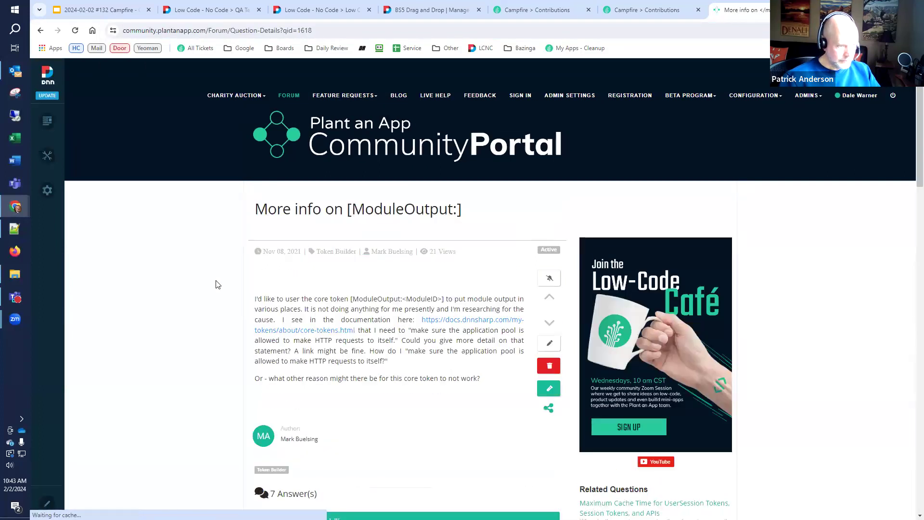
Step: Read the [ModuleOutput:] forum question and its answers about using the token to embed module content
scroll(214, 288, "down", 3)
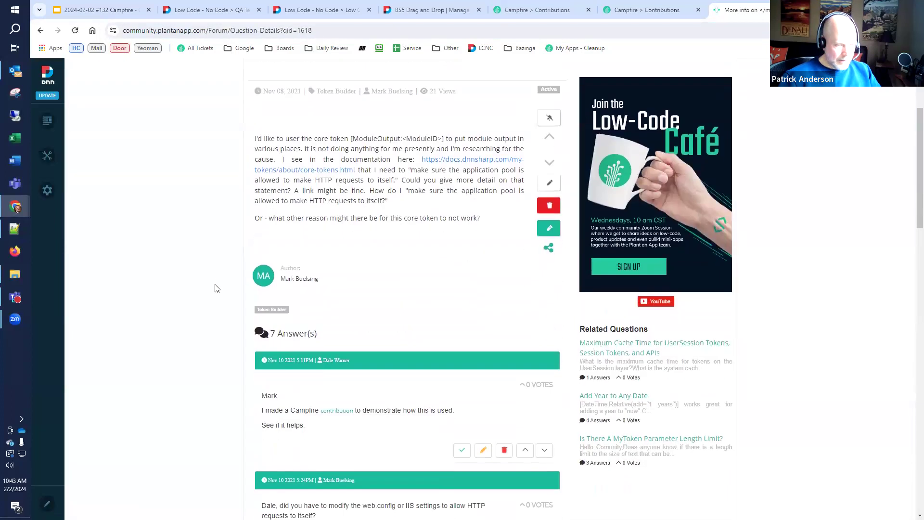
scroll(217, 293, "down", 3)
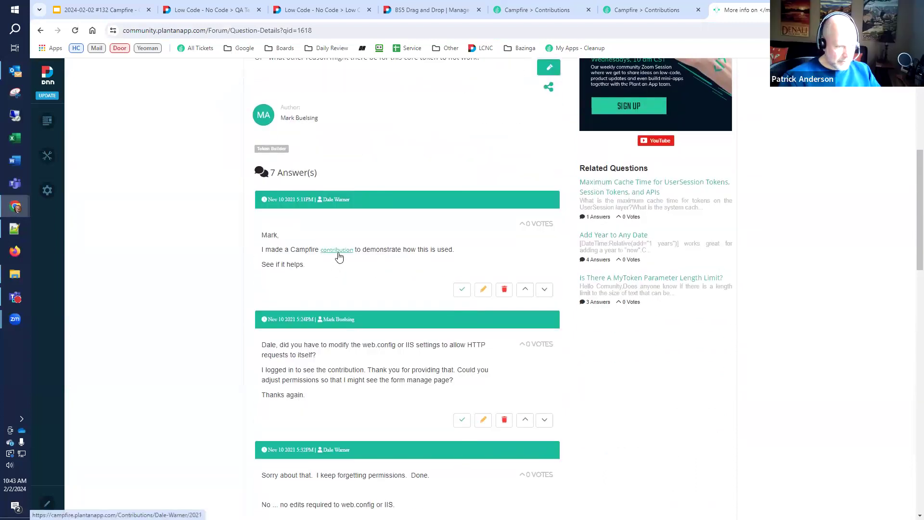
scroll(338, 260, "up", 5)
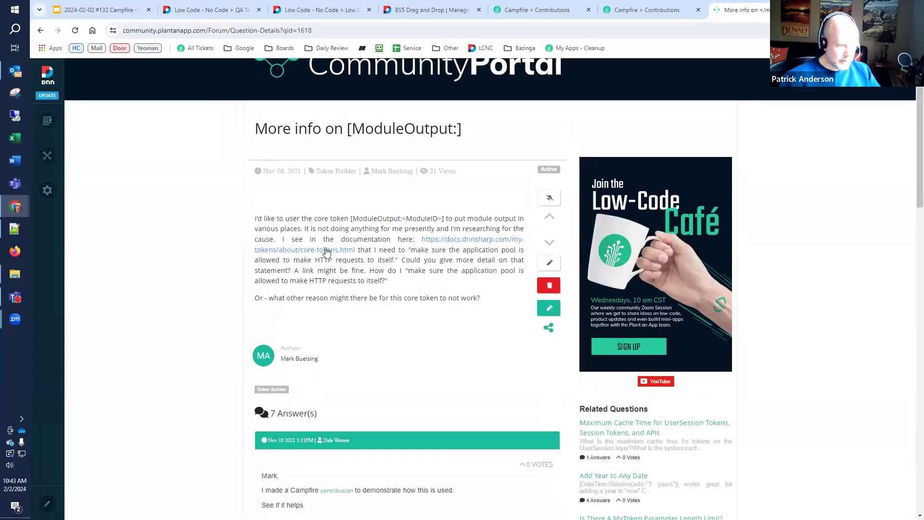
scroll(229, 302, "down", 5)
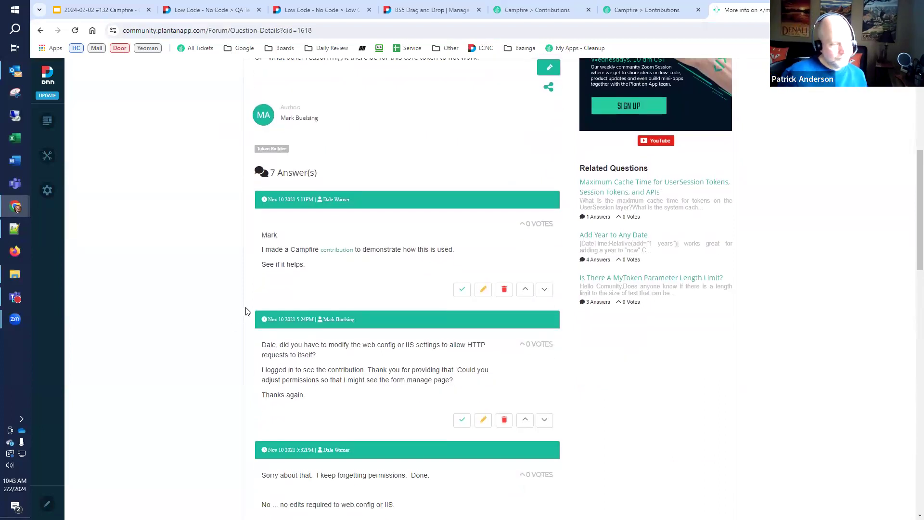
scroll(245, 311, "up", 3)
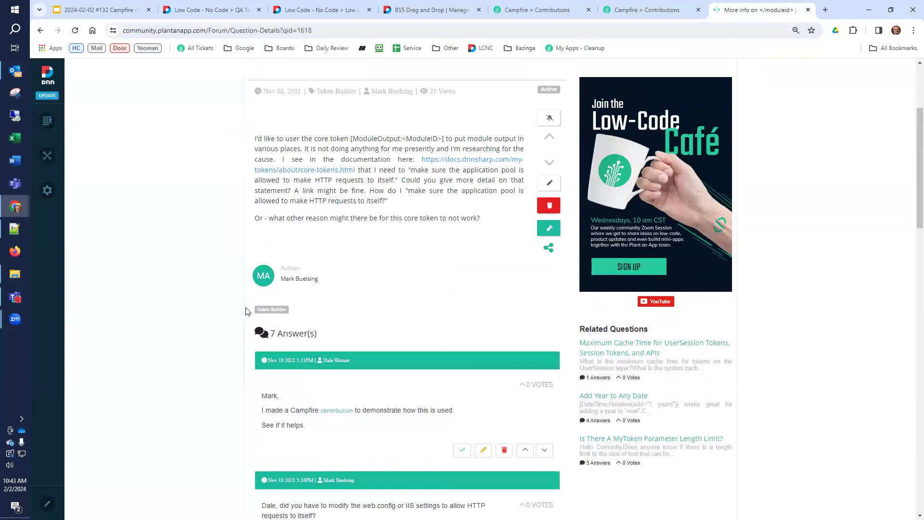
scroll(245, 311, "up", 1)
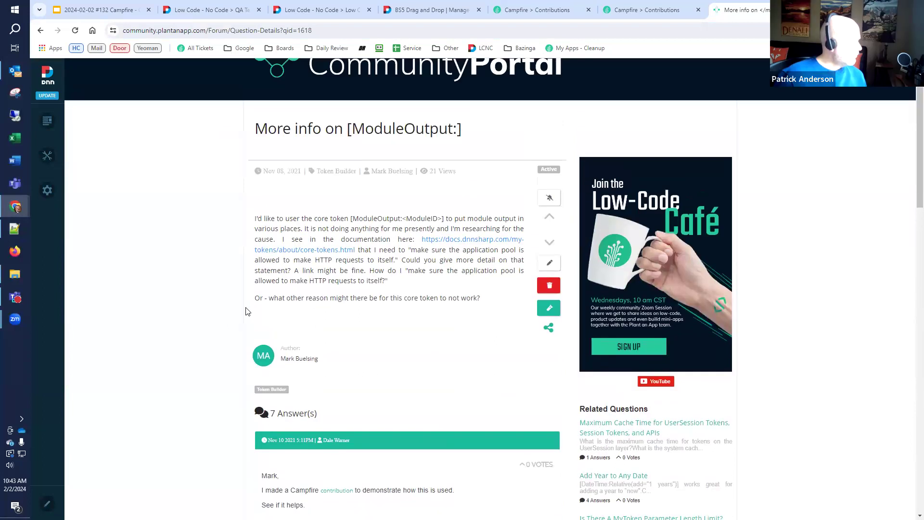
scroll(243, 315, "down", 2)
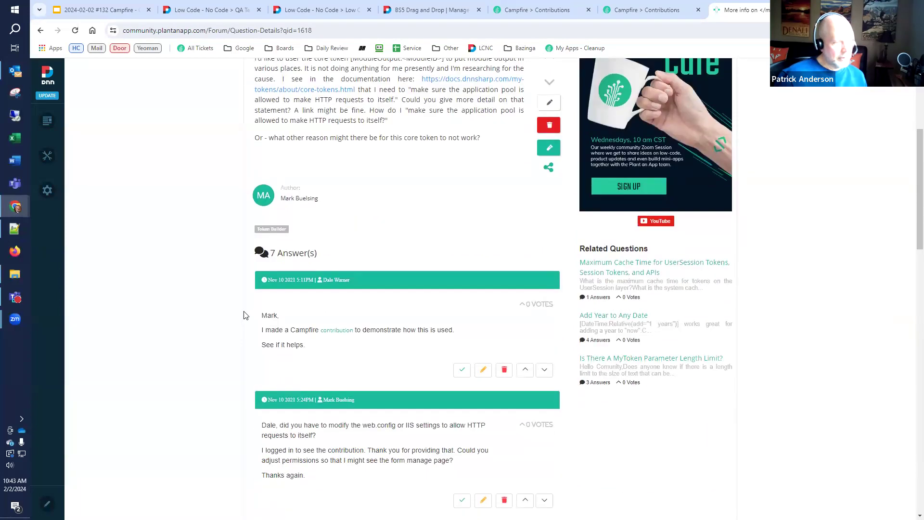
scroll(244, 315, "down", 3)
scroll(244, 316, "up", 1)
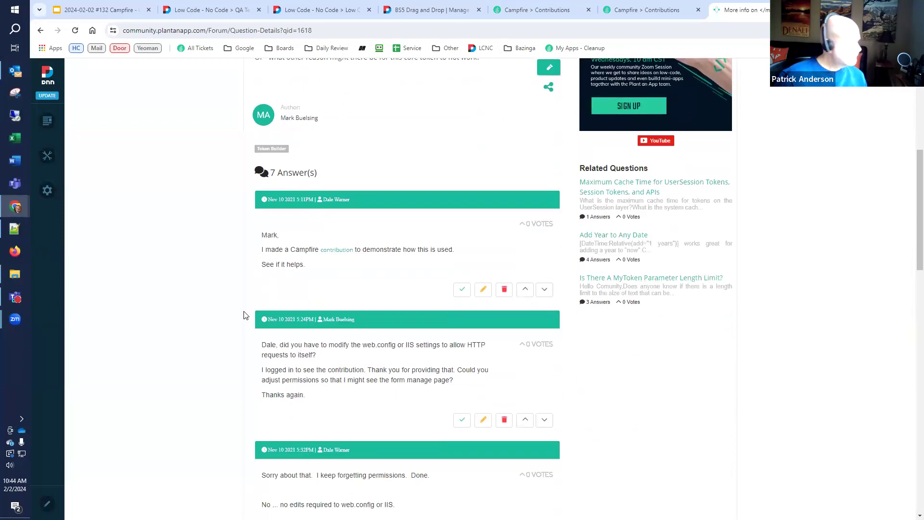
scroll(243, 315, "down", 3)
scroll(243, 320, "down", 2)
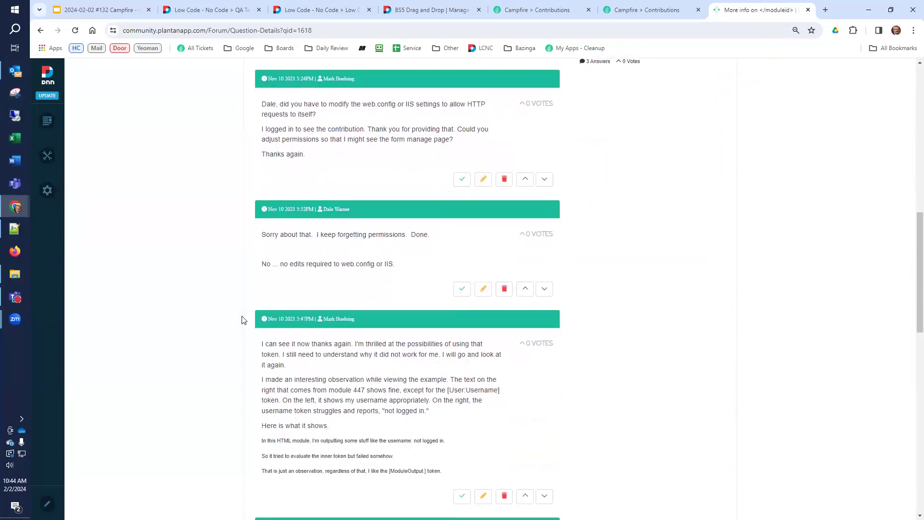
scroll(243, 320, "down", 3)
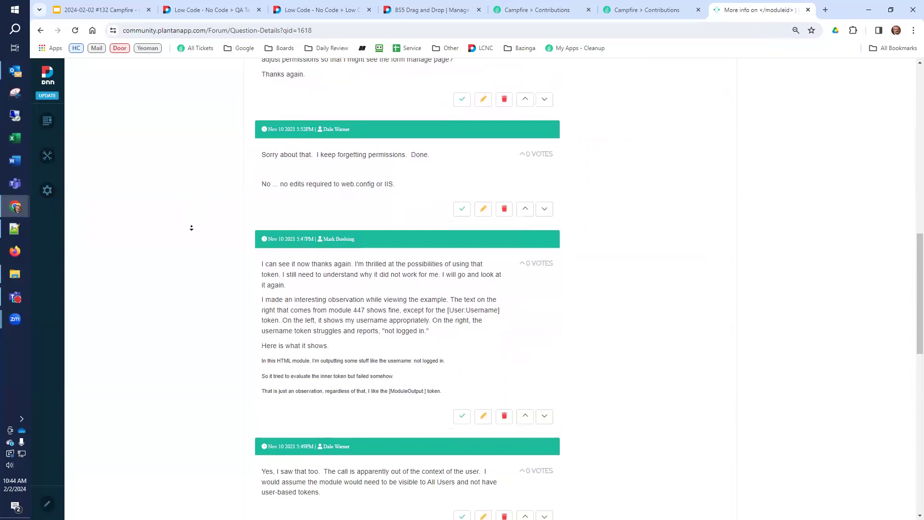
scroll(190, 241, "down", 1)
scroll(189, 241, "down", 3)
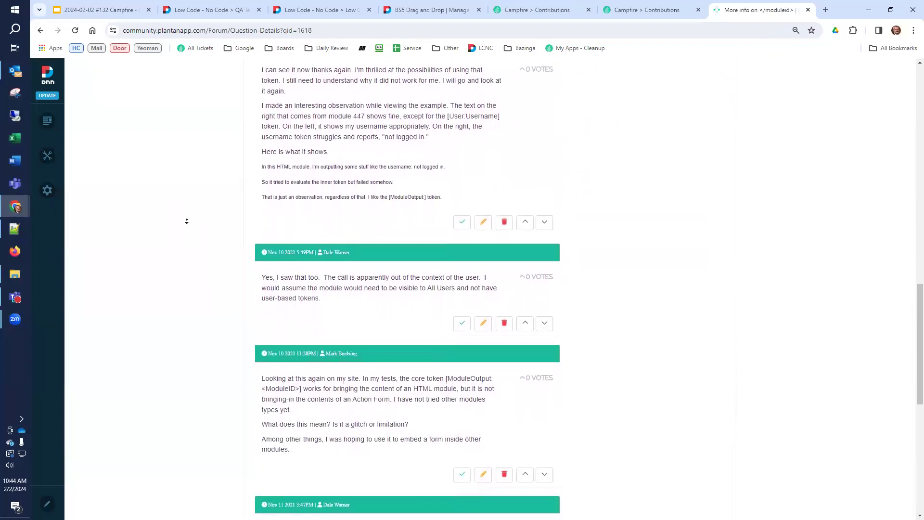
scroll(186, 221, "down", 2)
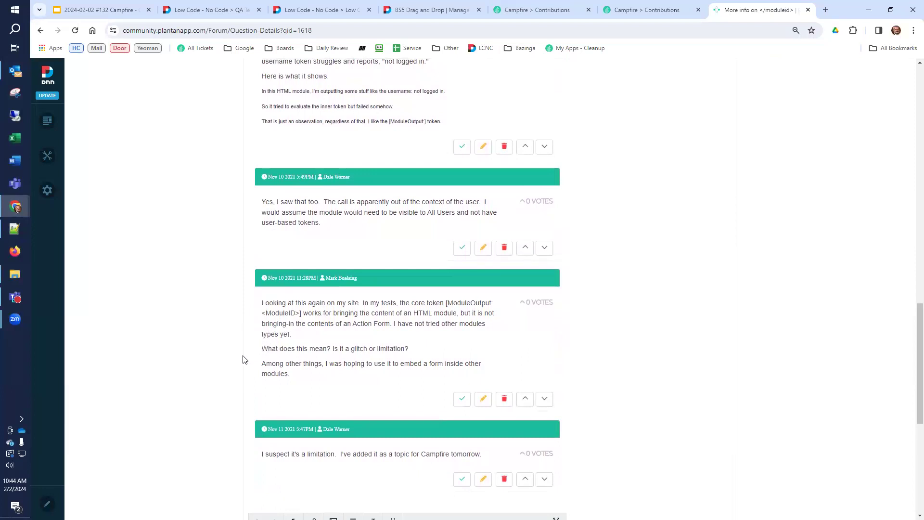
scroll(244, 360, "up", 2)
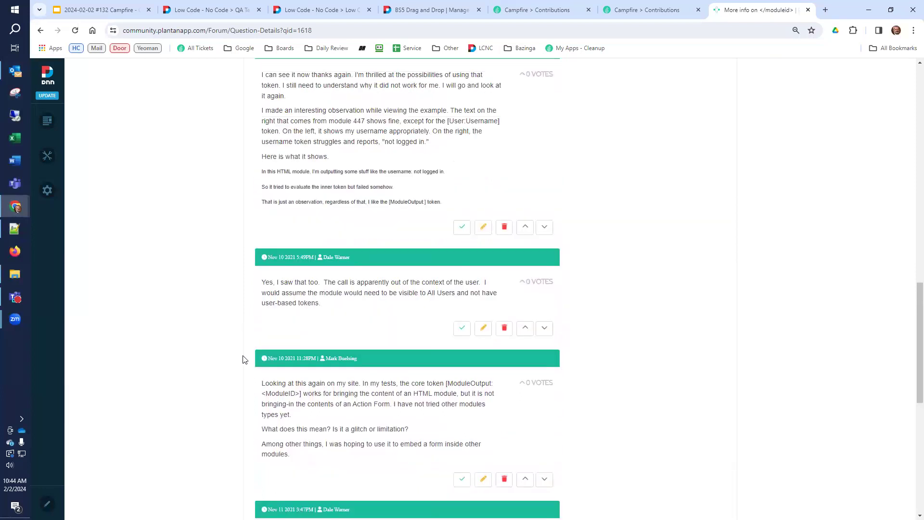
scroll(243, 360, "down", 4)
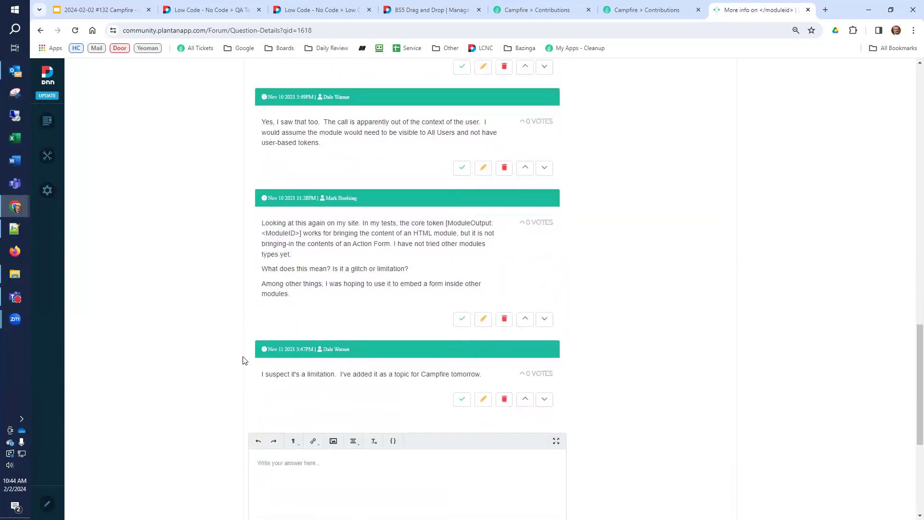
scroll(245, 363, "up", 10)
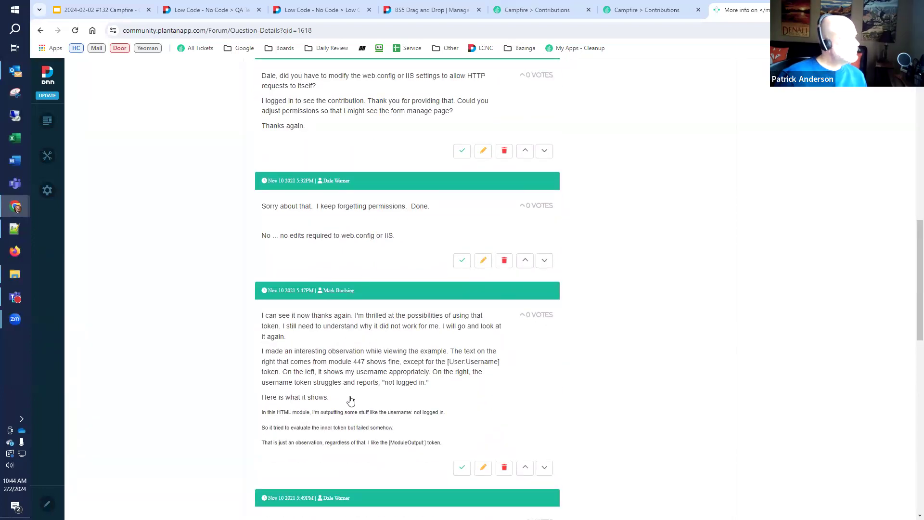
scroll(355, 408, "up", 4)
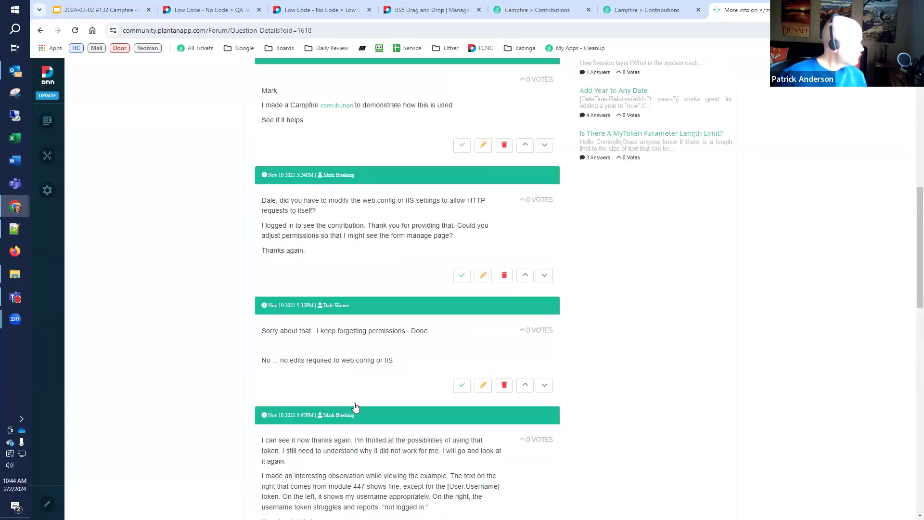
scroll(355, 407, "up", 4)
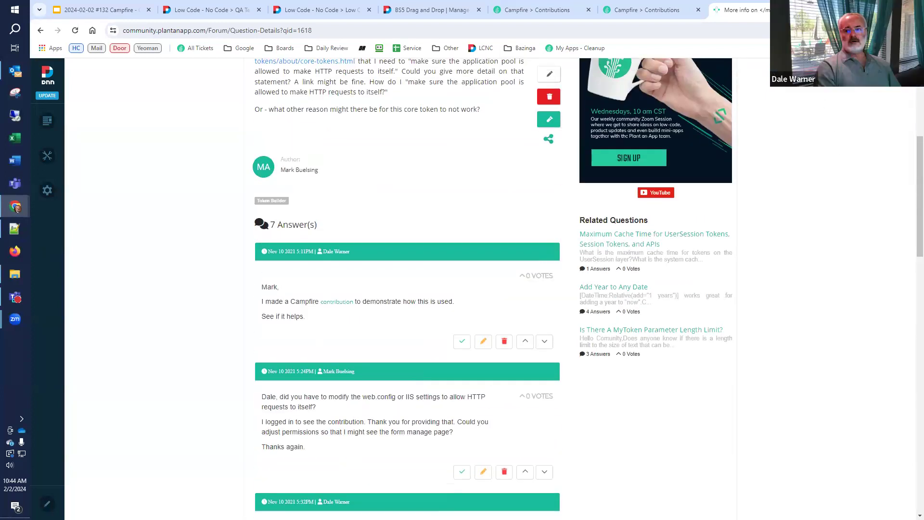
Step: Close the forum question and go back to slide 10 of the #132 Campfire presentation
key("ctrl+w")
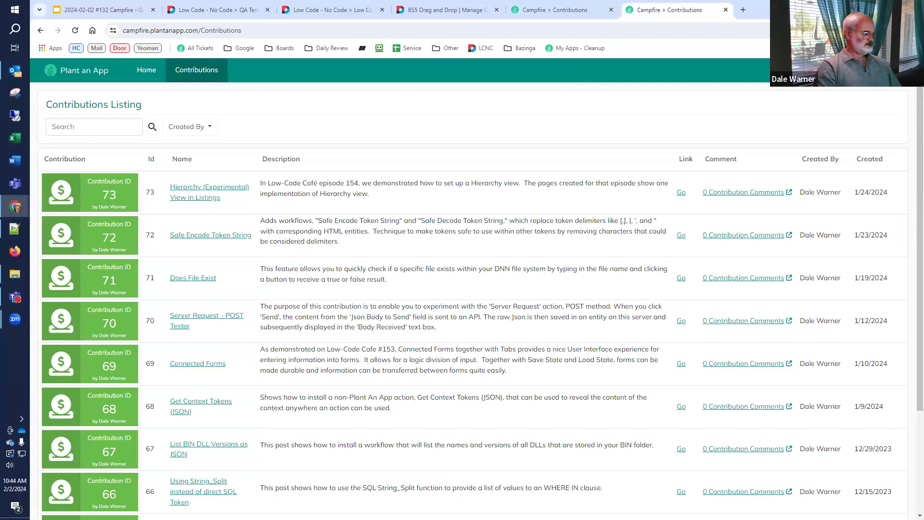
left_click(145, 6)
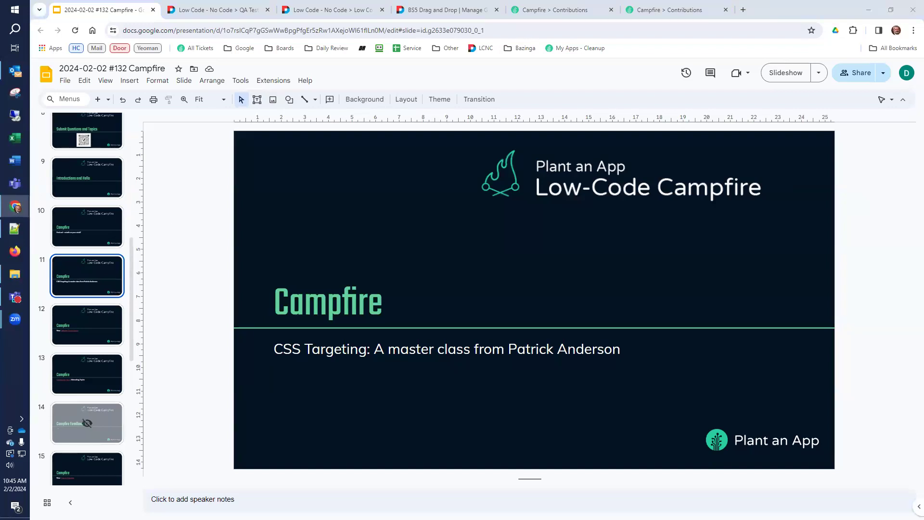
left_click(88, 213)
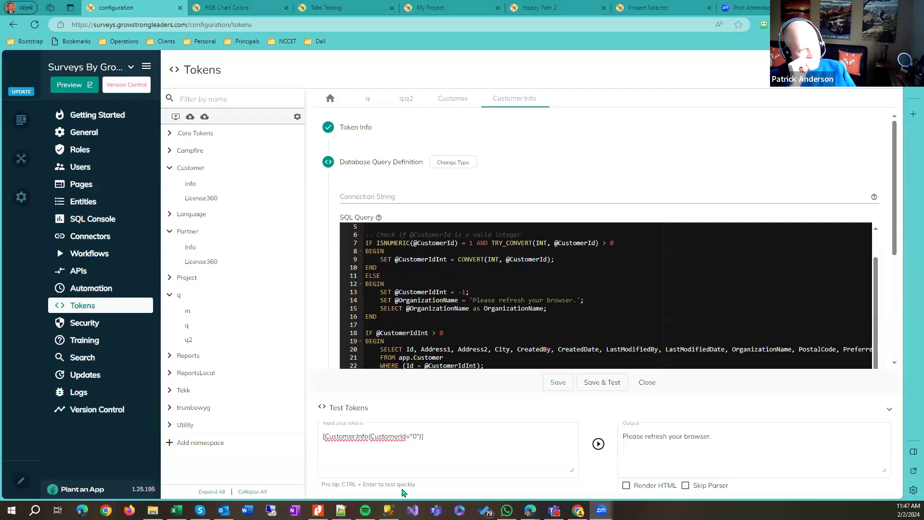
Step: Test the Customer:Info token with CustomerId="0" and again with an empty CustomerId value, checking the output of each
left_click(466, 461)
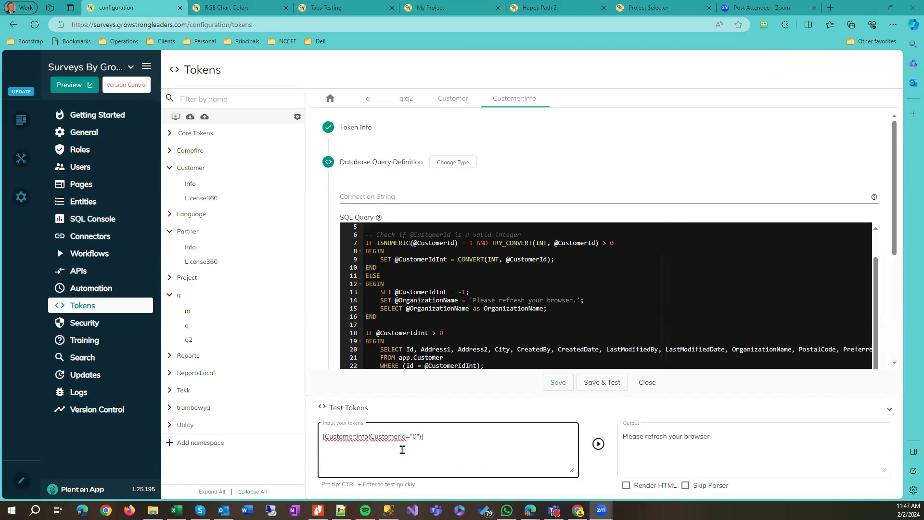
left_click(598, 445)
left_click(417, 436)
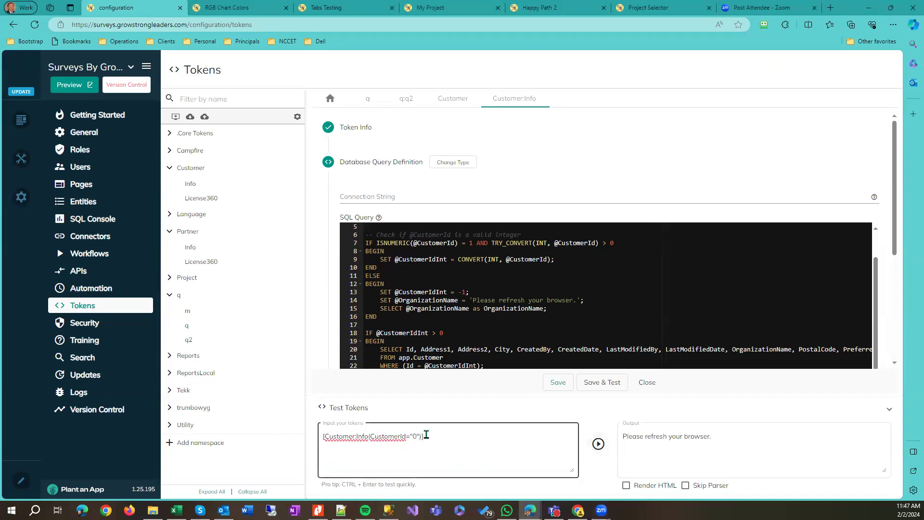
key("BackSpace")
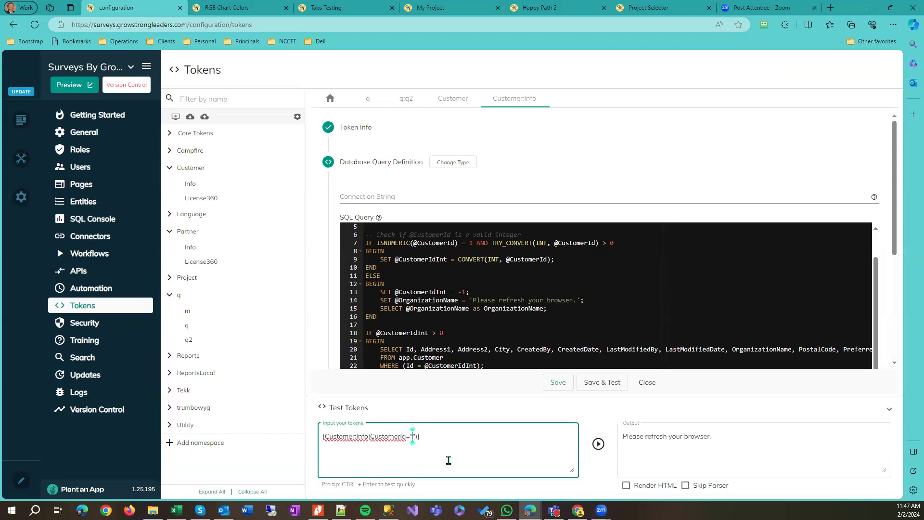
left_click(598, 445)
left_click(451, 458)
left_click(650, 451)
left_click(644, 437)
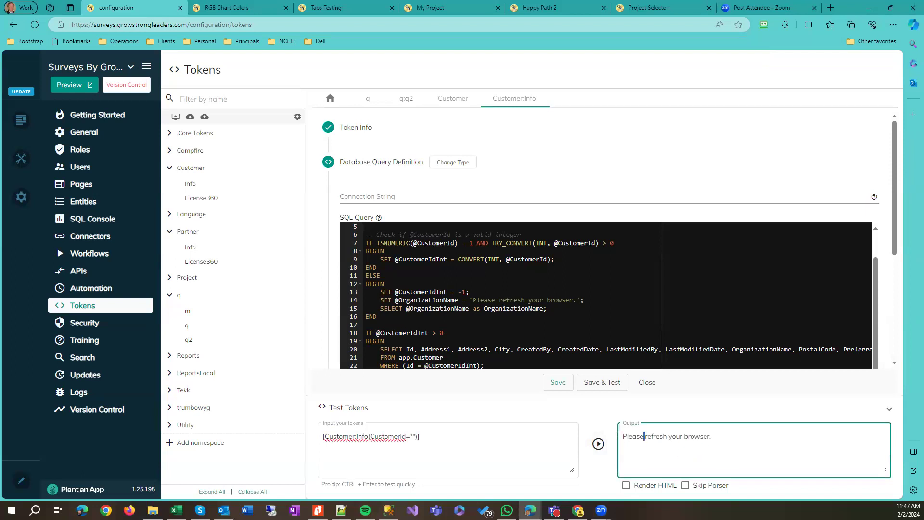
key("alt+Tab")
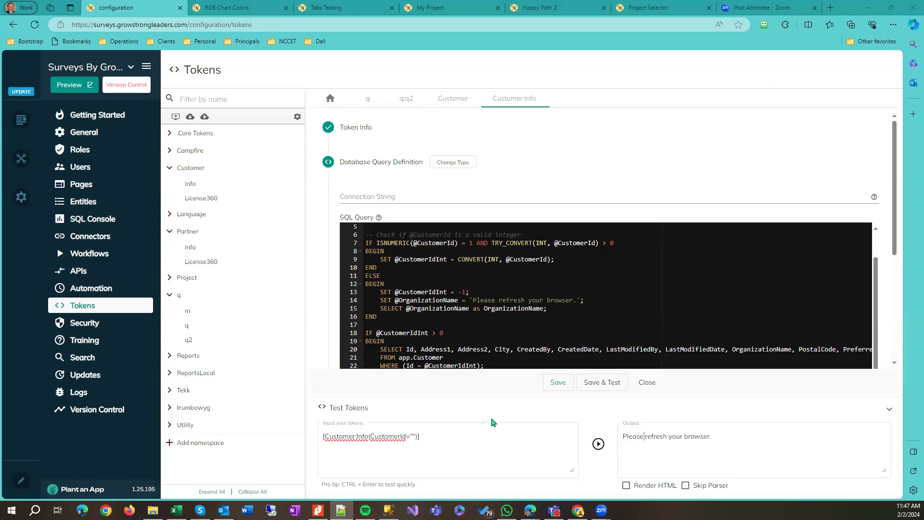
Step: Test the token [Customer:Info.PartnerId(CustomerId="0")] and check its output text
left_click_drag(423, 437, 244, 424)
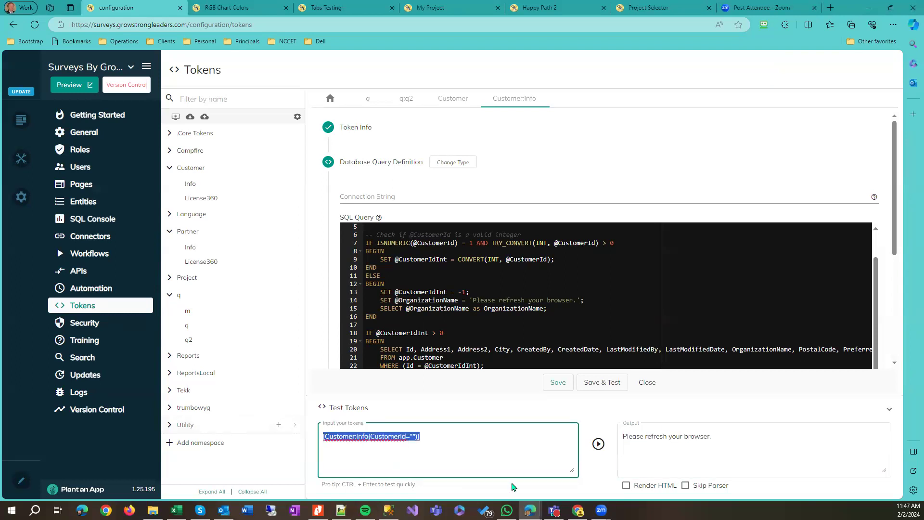
key("ctrl+v")
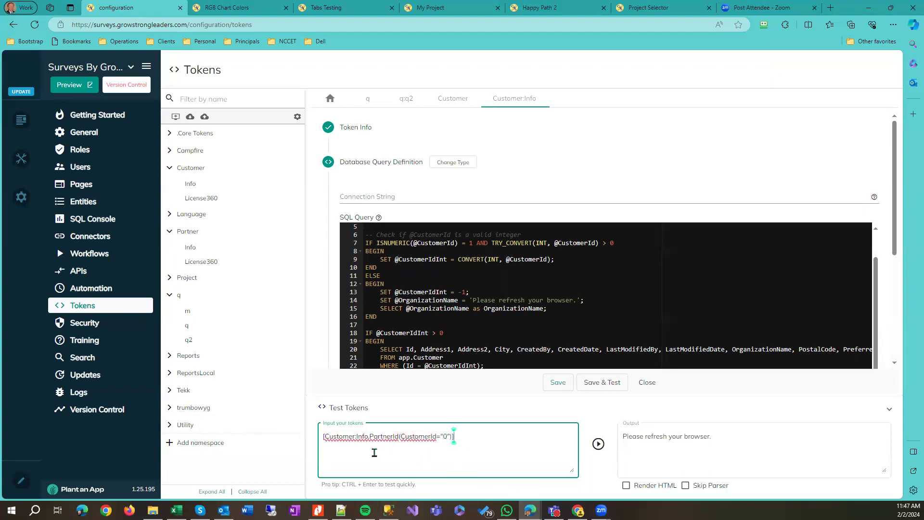
left_click_drag(372, 436, 395, 437)
left_click(404, 459)
left_click(598, 443)
left_click(598, 443)
left_click(776, 436)
key("ctrl+a")
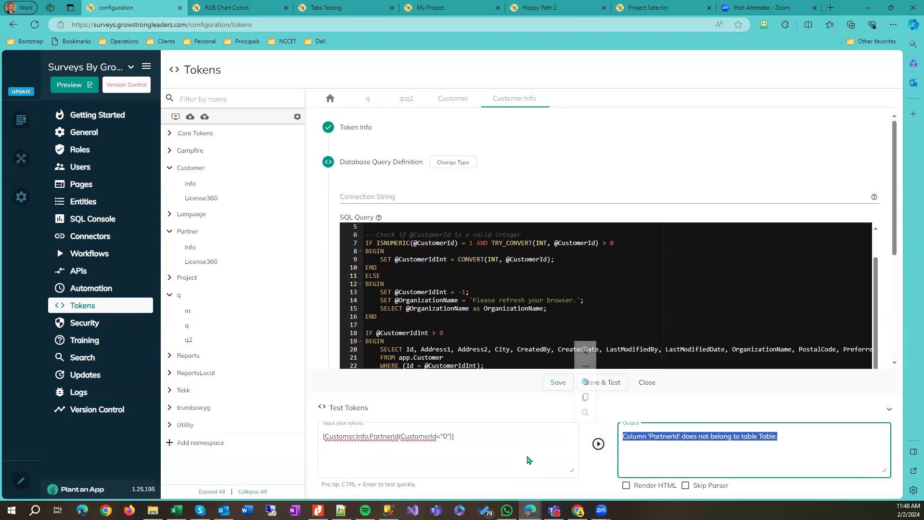
Step: Remove .PartnerId from the test token and run [Customer:Info(CustomerId="0")] again
left_click(369, 435)
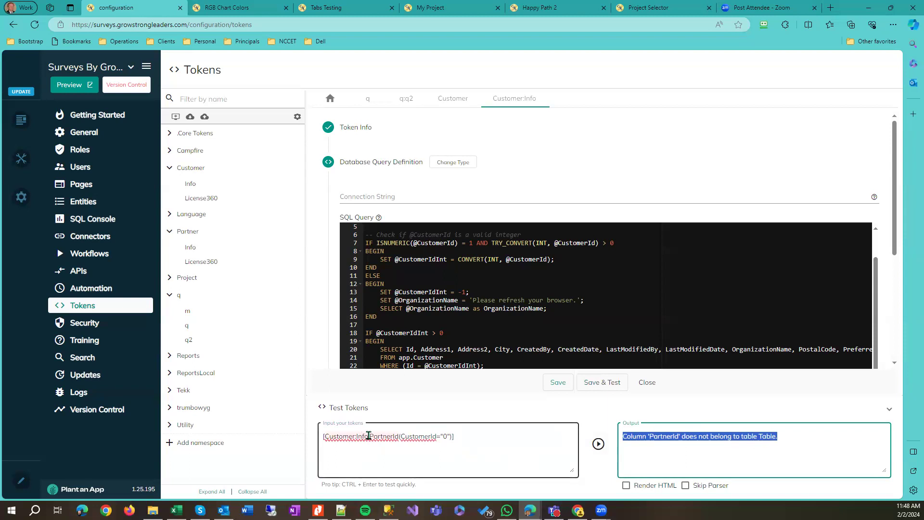
key("ctrl+shift+Right")
key("BackSpace")
key("BackSpace")
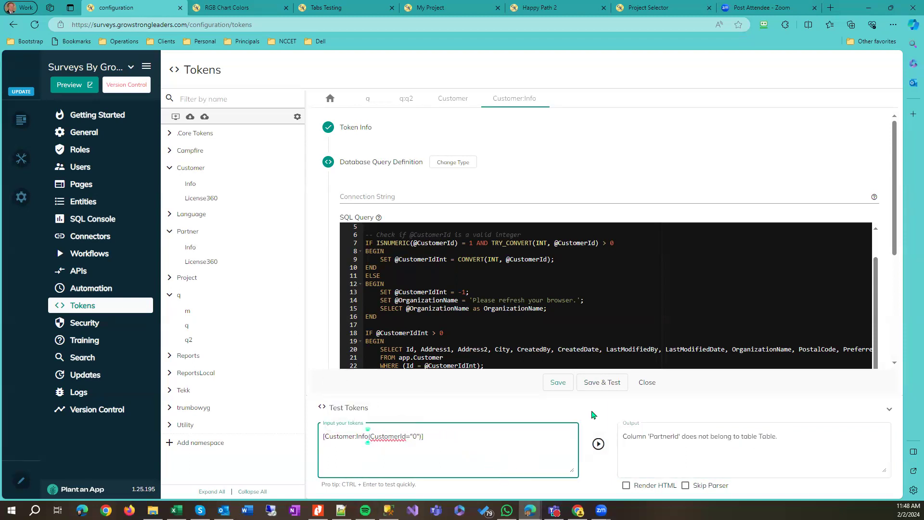
left_click(598, 444)
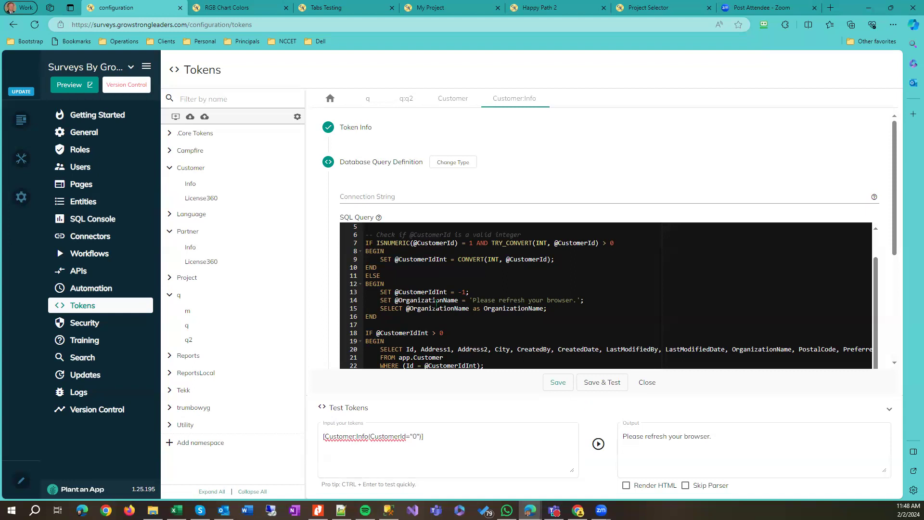
scroll(436, 303, "down", 1)
left_click_drag(593, 260, 362, 261)
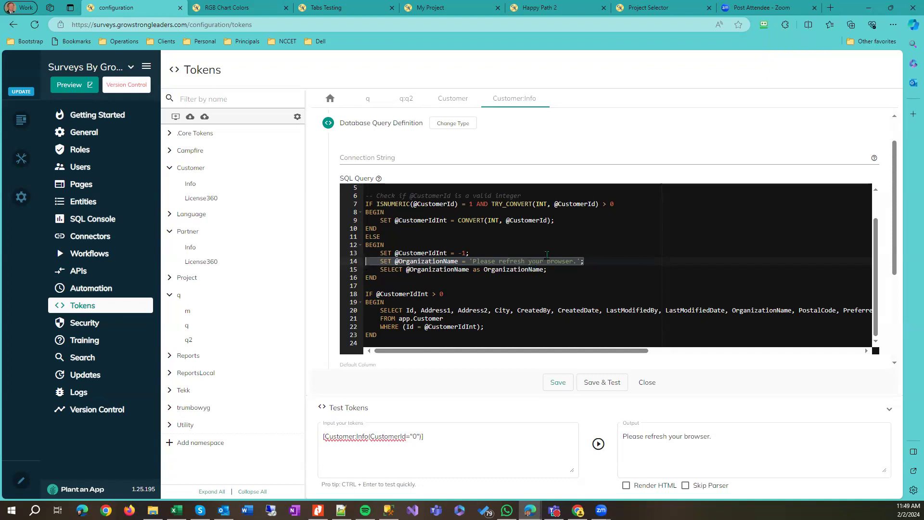
left_click(545, 270)
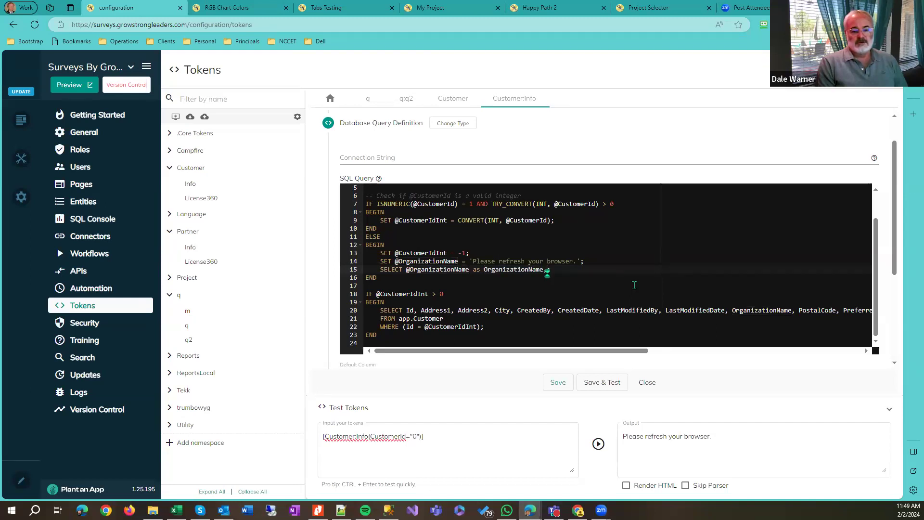
type("@Organiza")
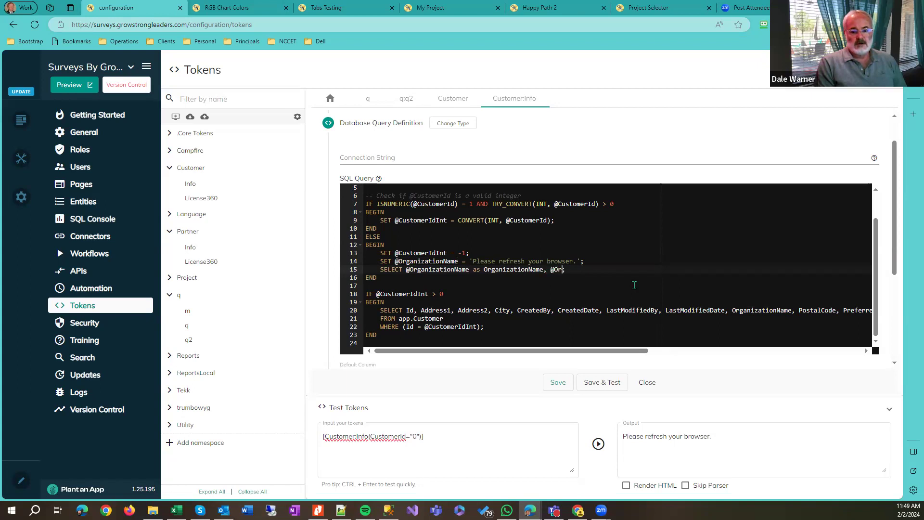
type("tionName")
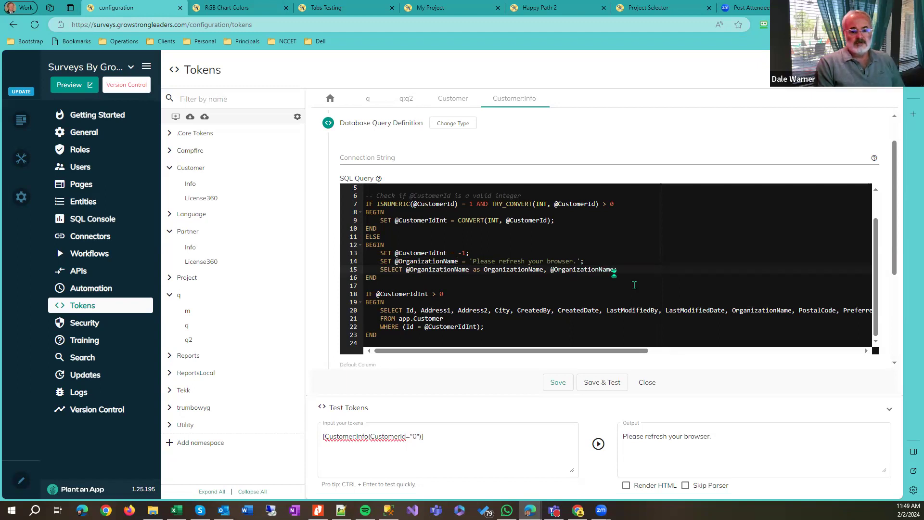
type("a")
key("BackSpace")
type("as")
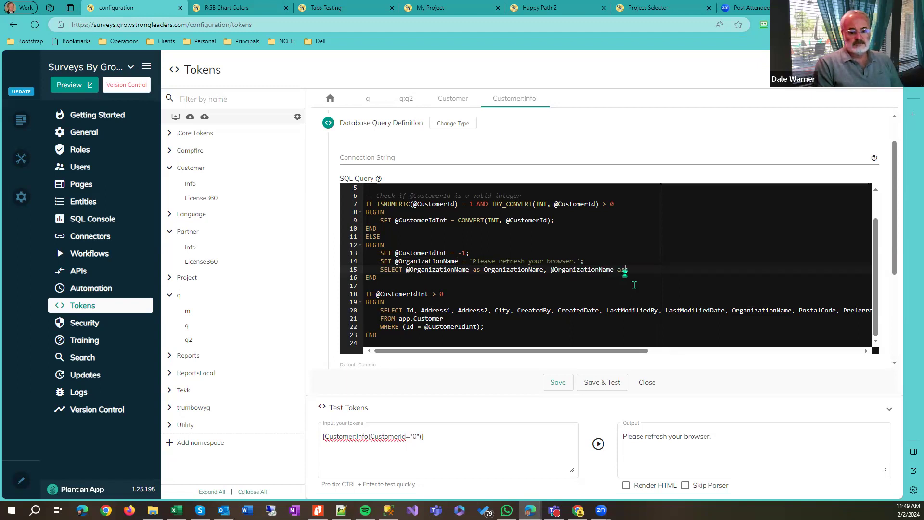
type(" I")
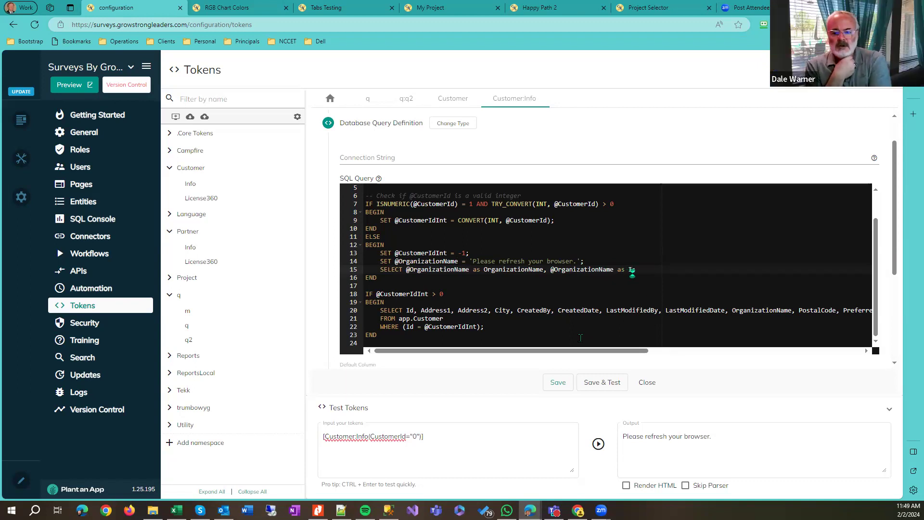
left_click_drag(620, 310, 774, 311)
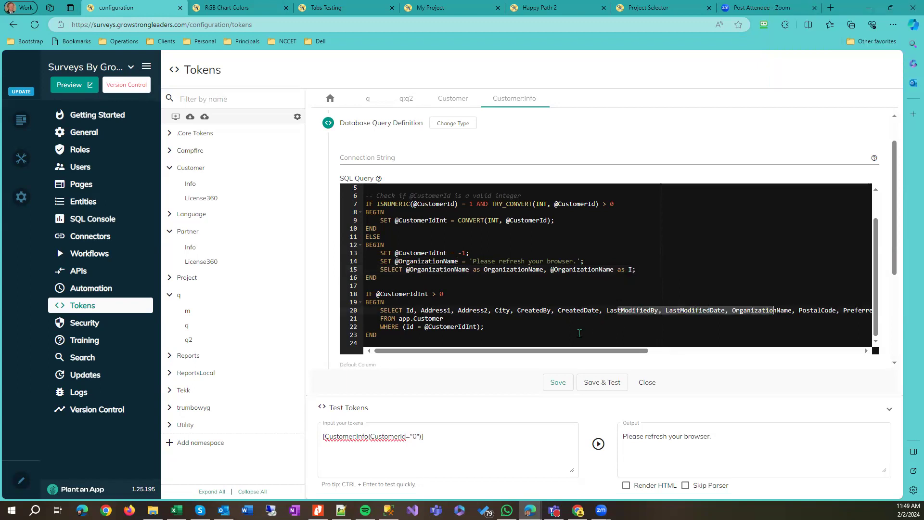
left_click(377, 294)
left_click_drag(424, 292, 461, 295)
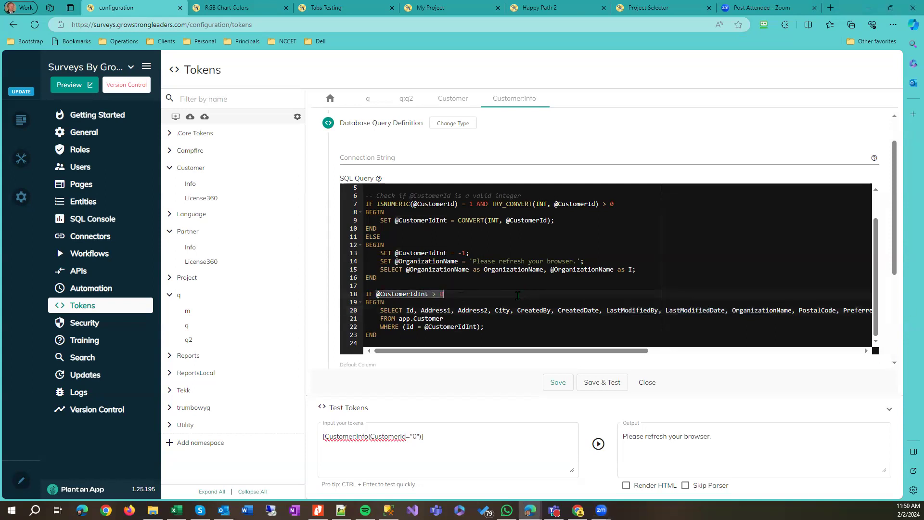
left_click(476, 292)
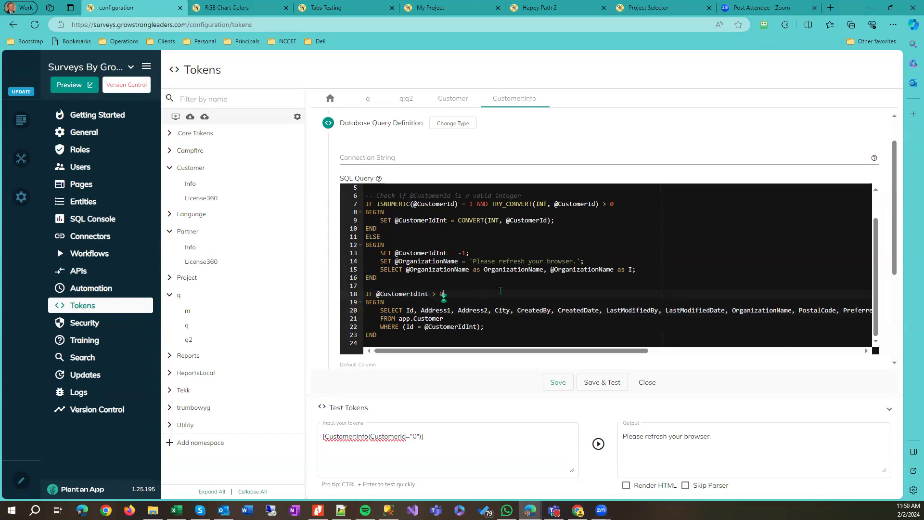
scroll(436, 313, "down", 1)
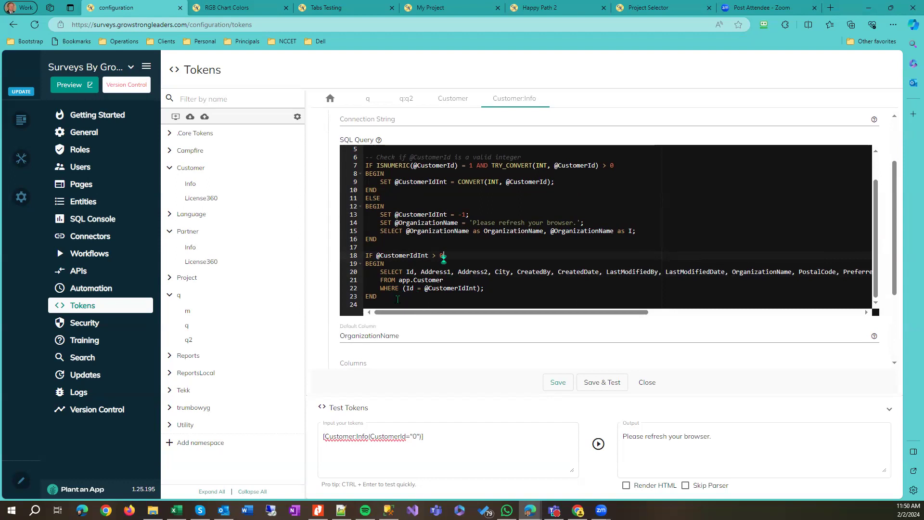
left_click(385, 296)
key("Return")
type("ELSE")
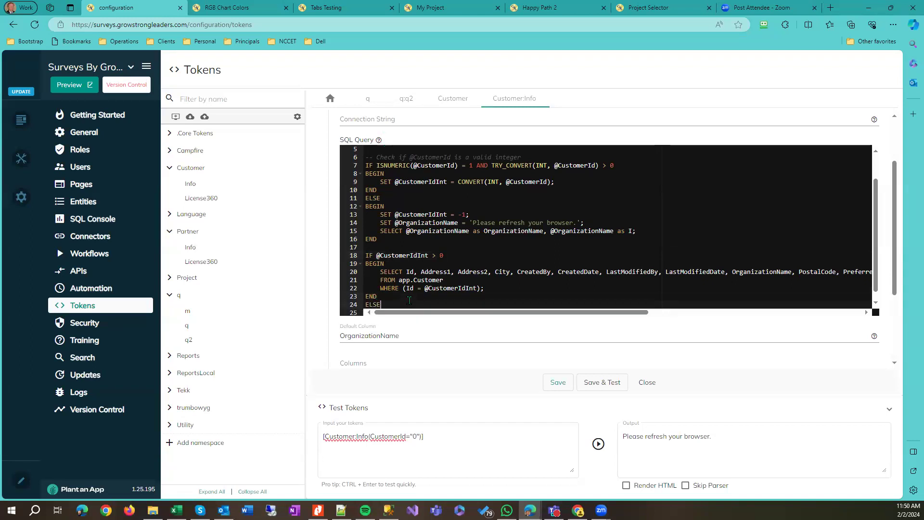
key("Return")
type("SELECT")
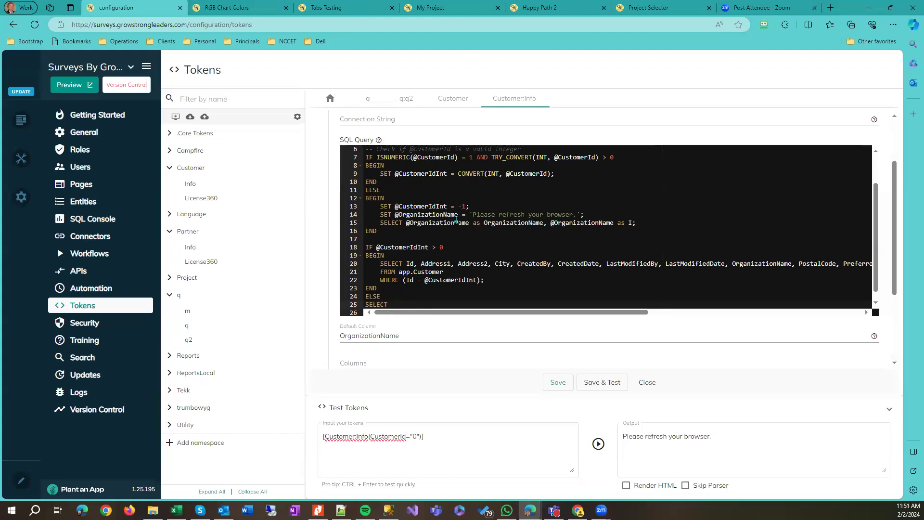
Step: Comment out the ELSE on line 11 that follows the ISNUMERIC check in the SQL query
scroll(409, 301, "up", 5)
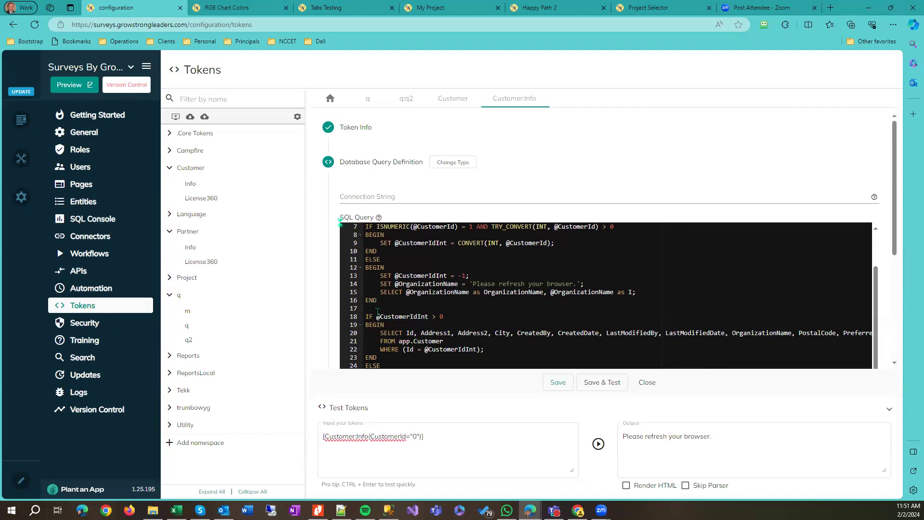
double_click(375, 258)
key("ctrl+slash")
scroll(519, 341, "down", 1)
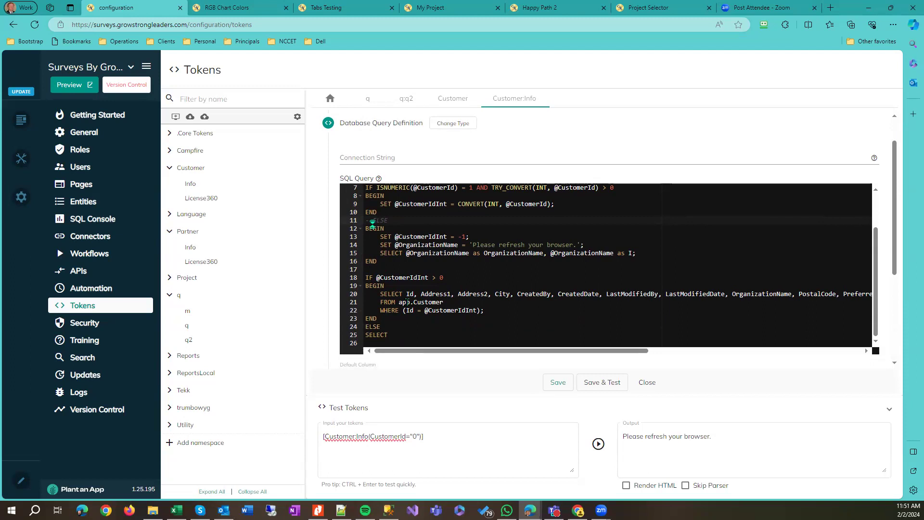
Step: Copy the full app.Customer SELECT statement from the IF block and paste it over the placeholder SELECT in the last ELSE branch
left_click_drag(406, 293, 558, 304)
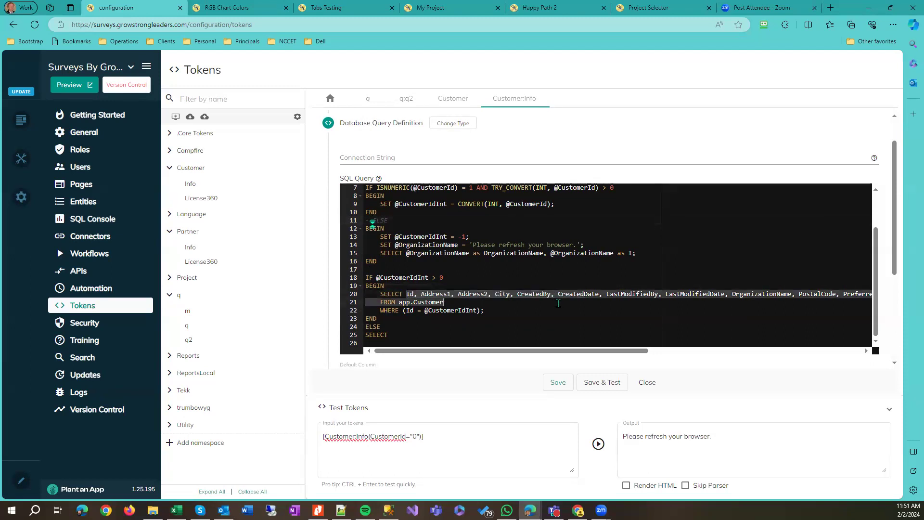
left_click(516, 304)
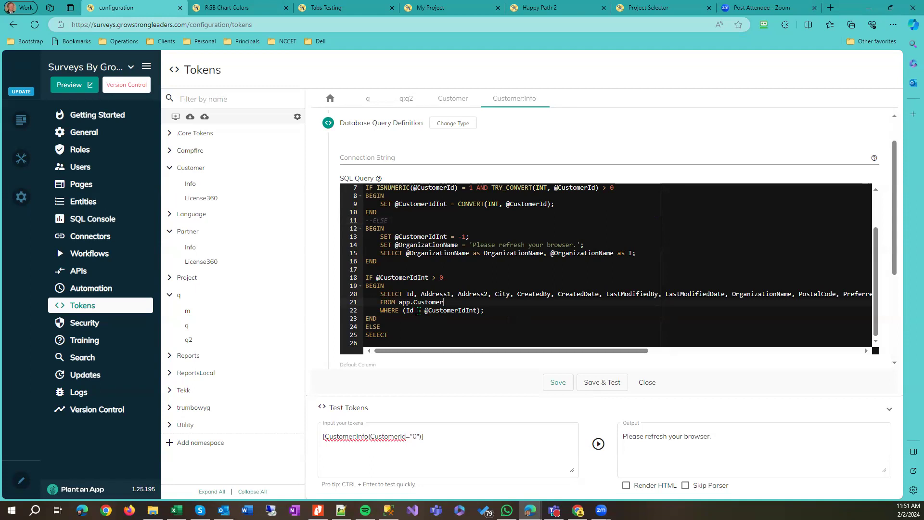
left_click_drag(485, 310, 357, 295)
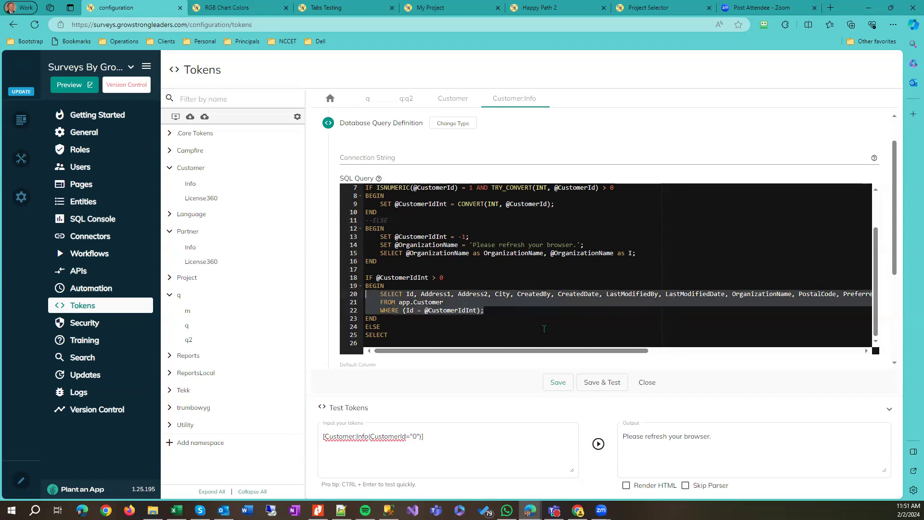
key("ctrl+c")
double_click(380, 335)
key("ctrl+v")
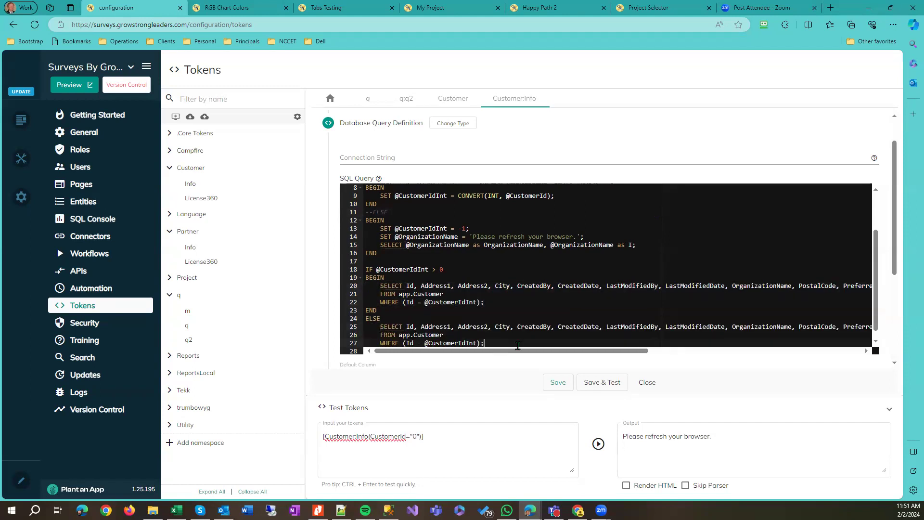
scroll(518, 339, "down", 1)
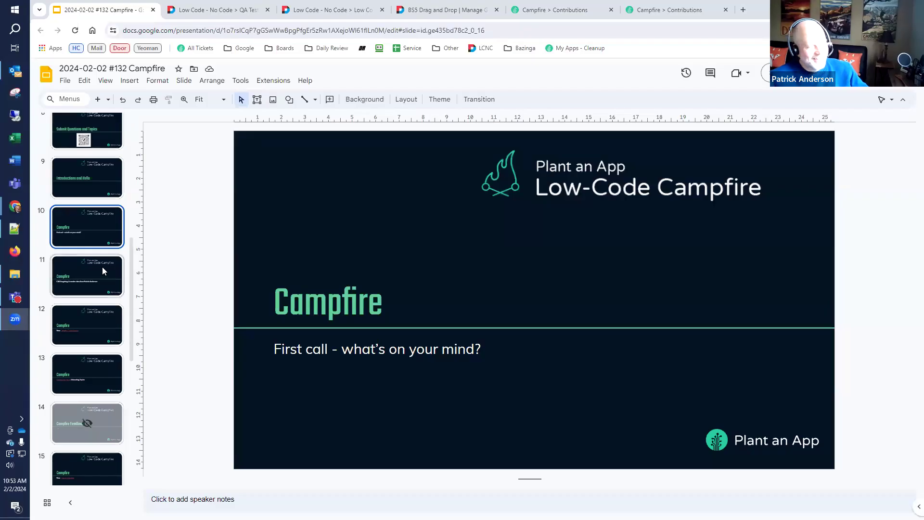
Step: Switch to the #132 Campfire presentation in Google Slides and show slide 11, the CSS Targeting master class
left_click(99, 270)
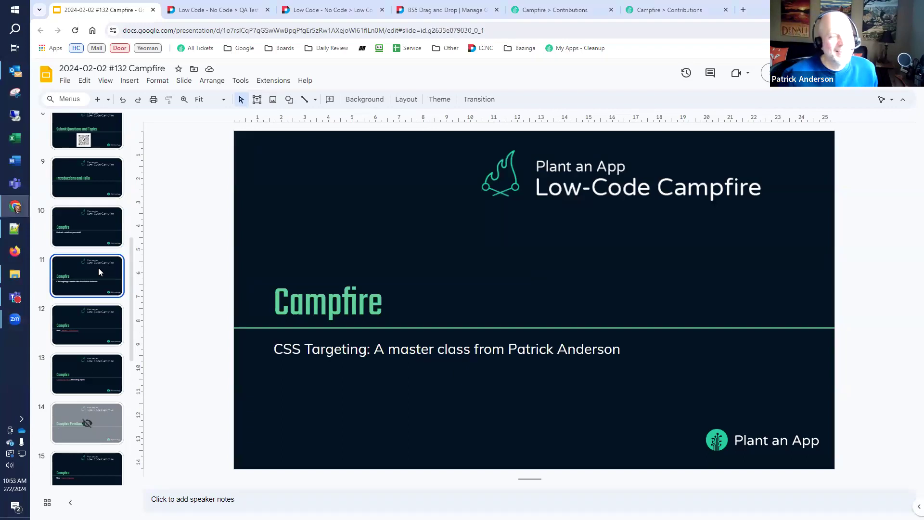